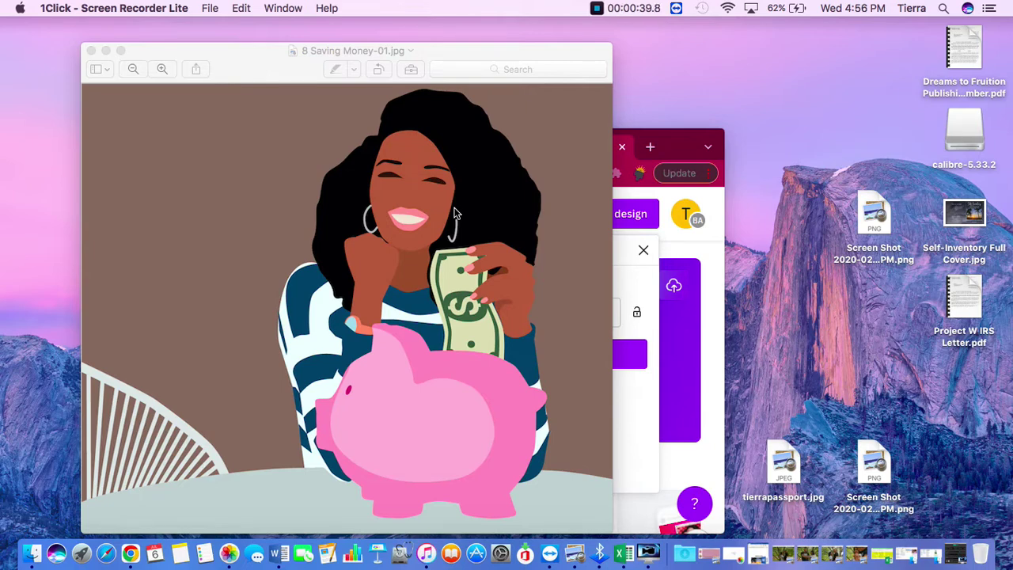
Bring the Preview window showing '8 Saving Money-01.jpg' (woman with piggy bank) to the front
click(366, 228)
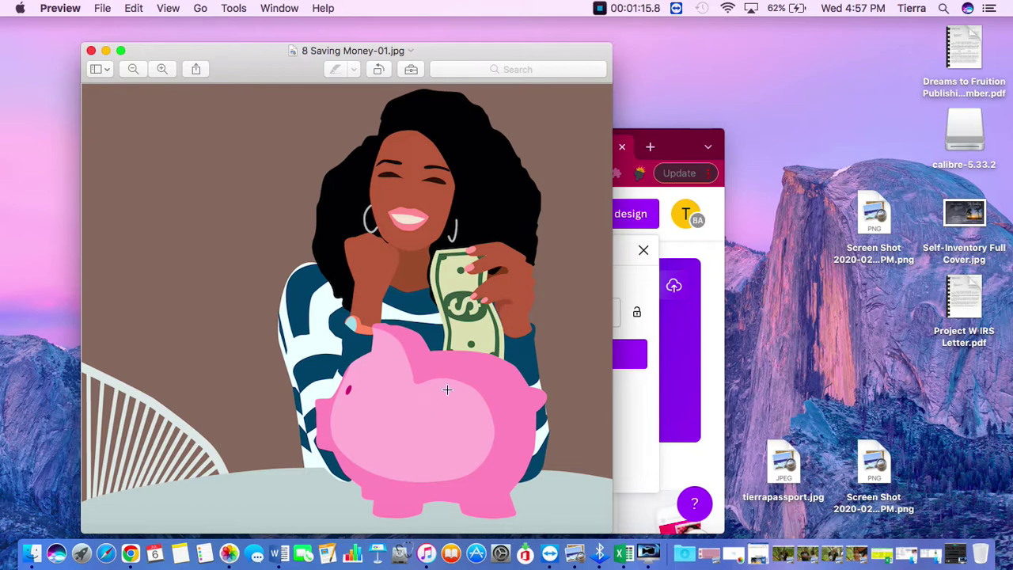
Hide the saving-money image, maximise Chrome, and open KDP Cover Calculator from the 'kdp calculate cover size' results
click(106, 52)
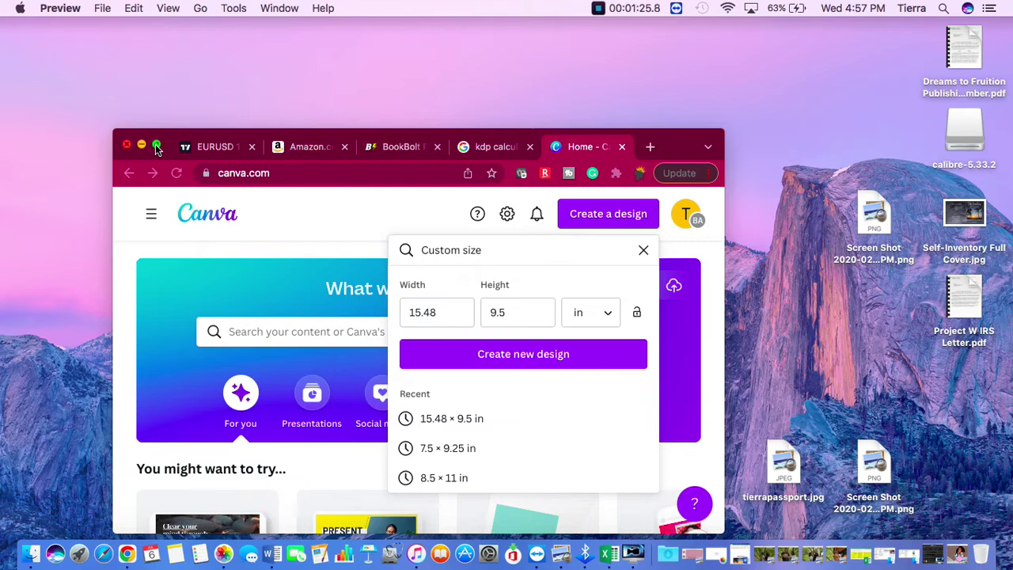
click(157, 148)
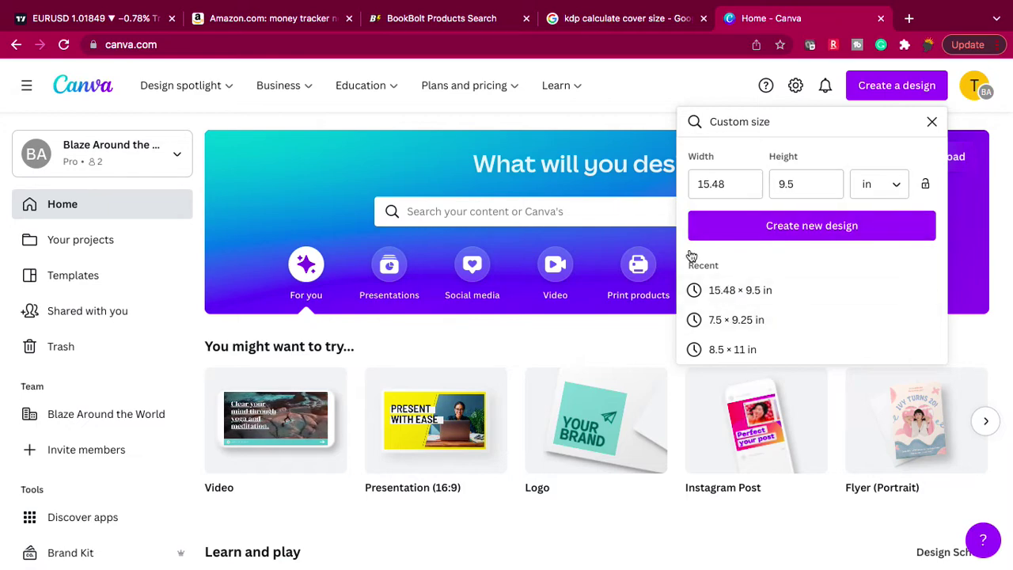
click(607, 18)
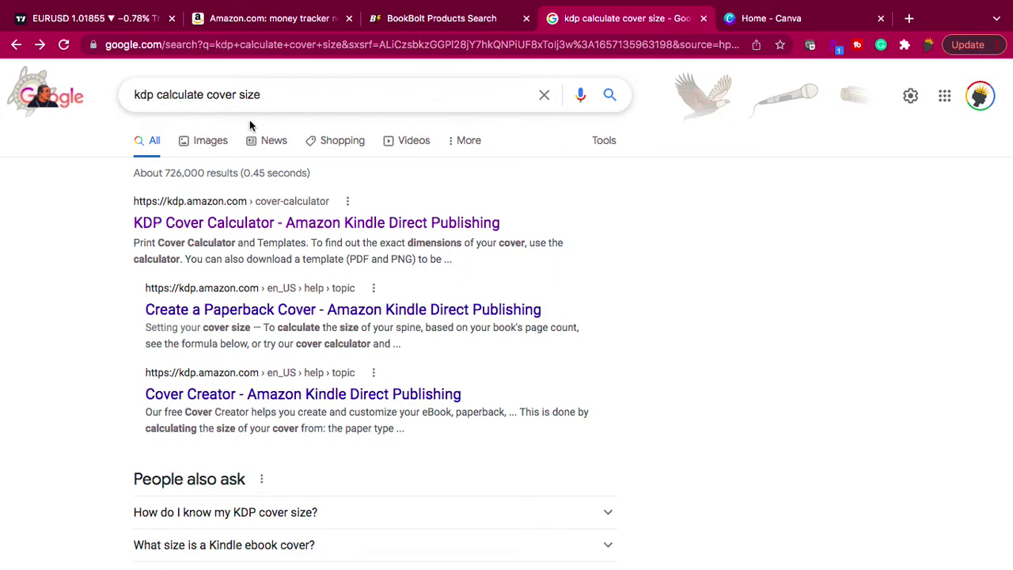
click(219, 224)
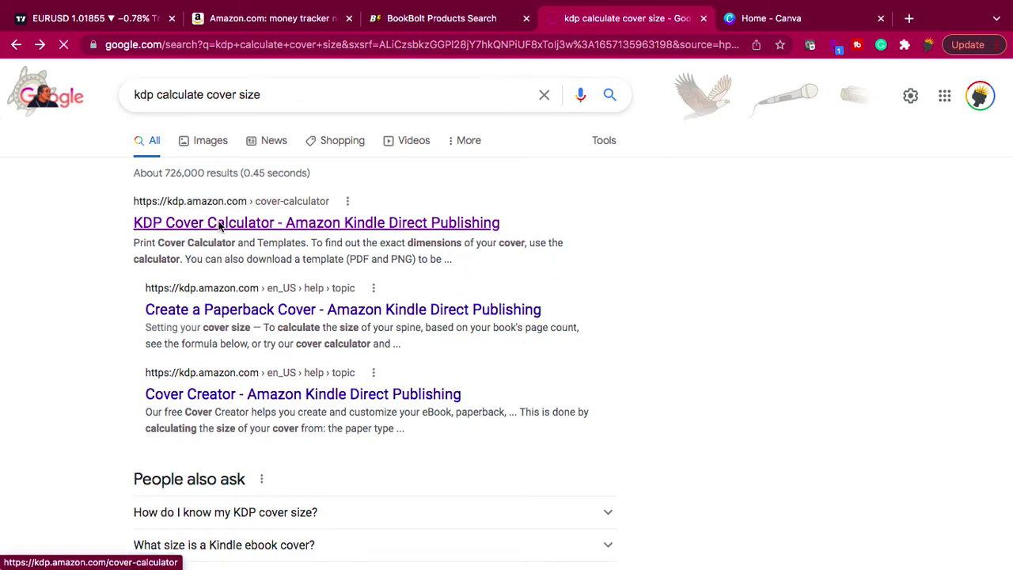
Choose Paperback binding, Standard color interior, White paper, Left to Right page turn and Inches
scroll(272, 269, down, 3)
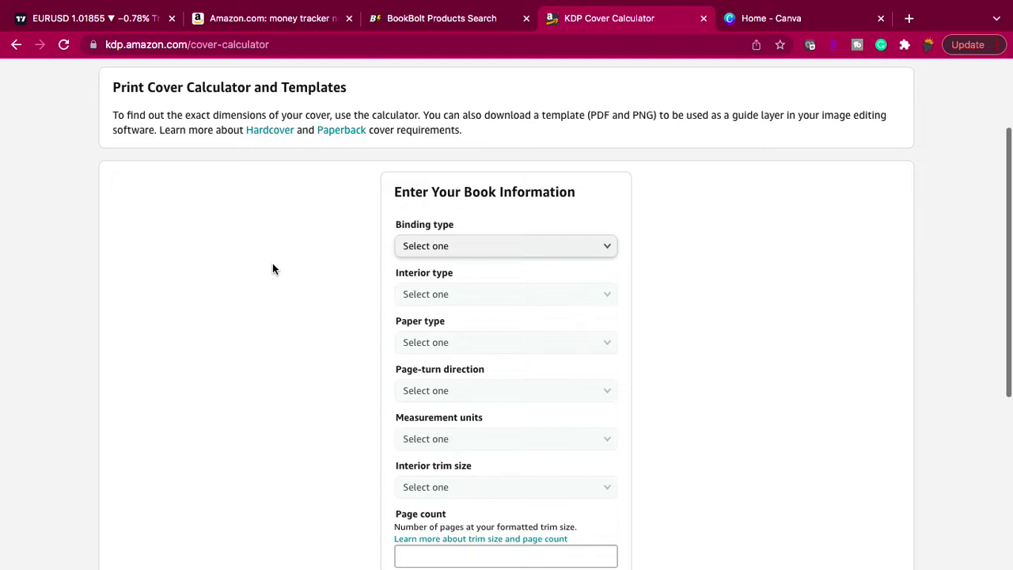
scroll(264, 169, down, 3)
scroll(264, 170, up, 1)
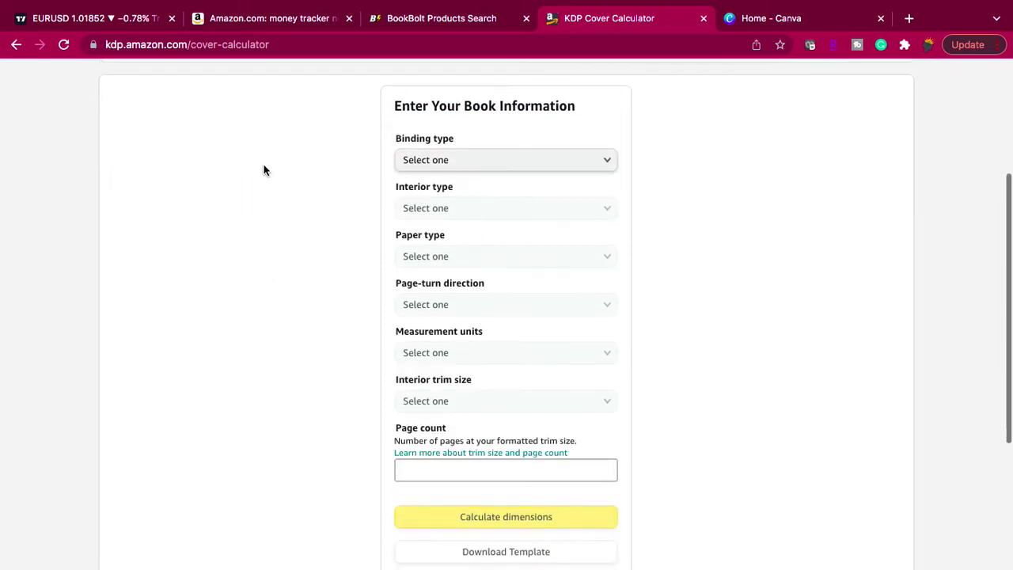
click(450, 160)
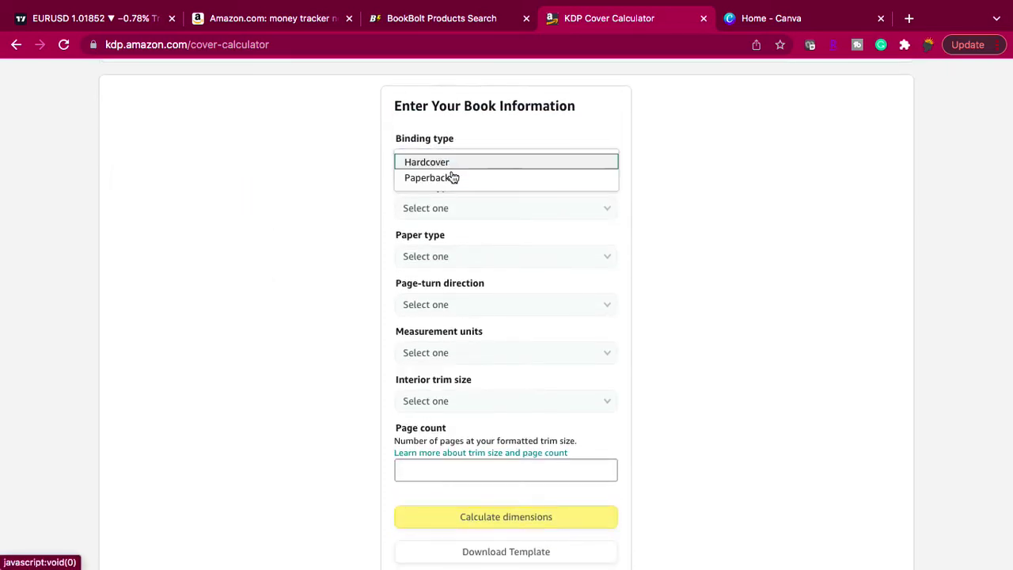
click(452, 177)
click(459, 208)
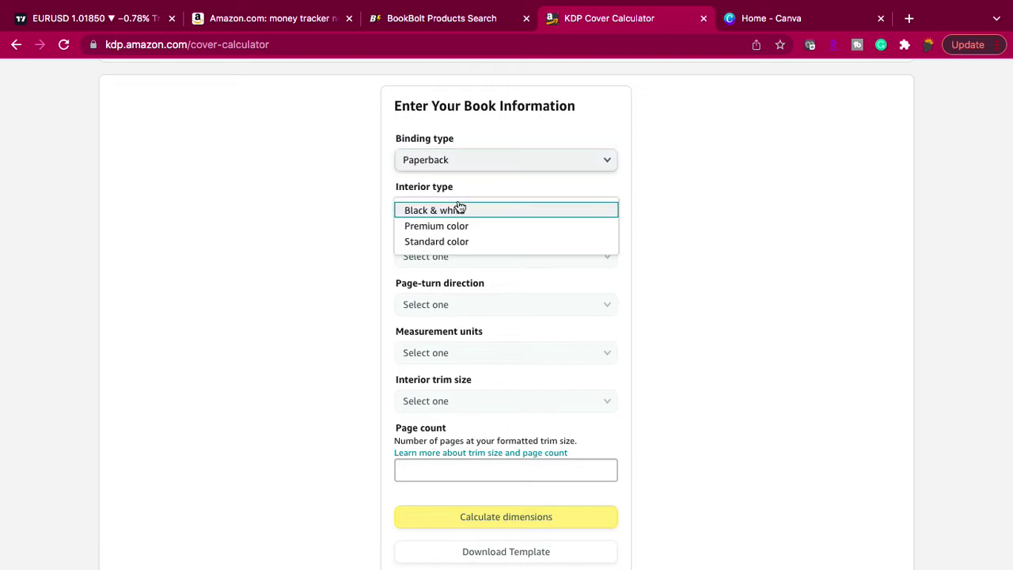
click(461, 242)
click(460, 267)
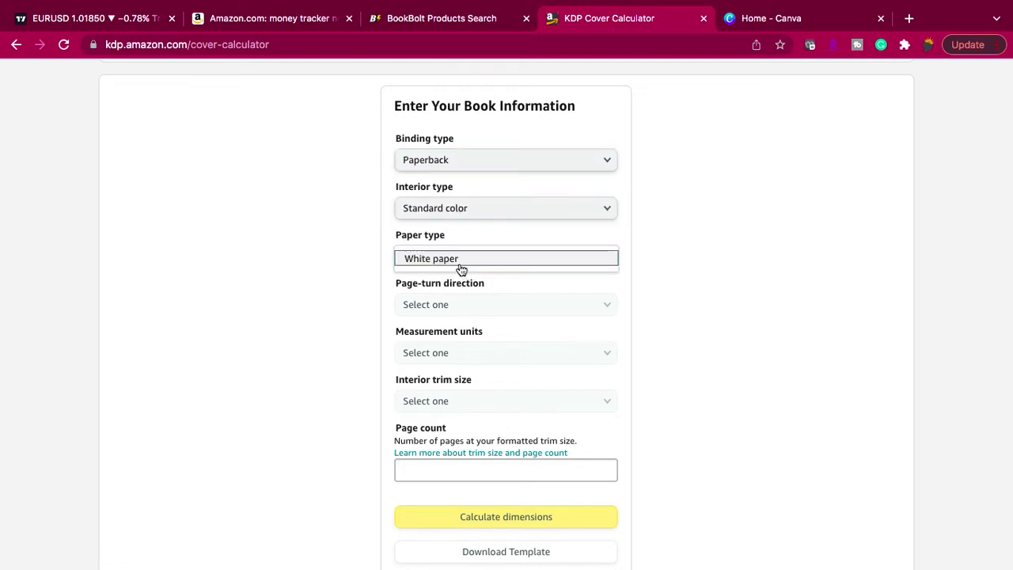
click(453, 258)
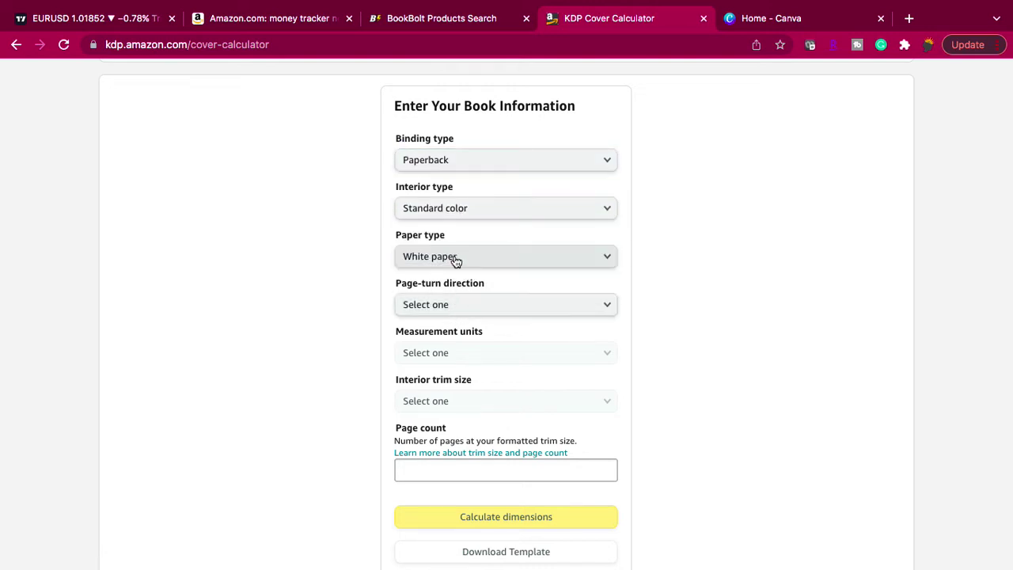
click(454, 313)
click(449, 310)
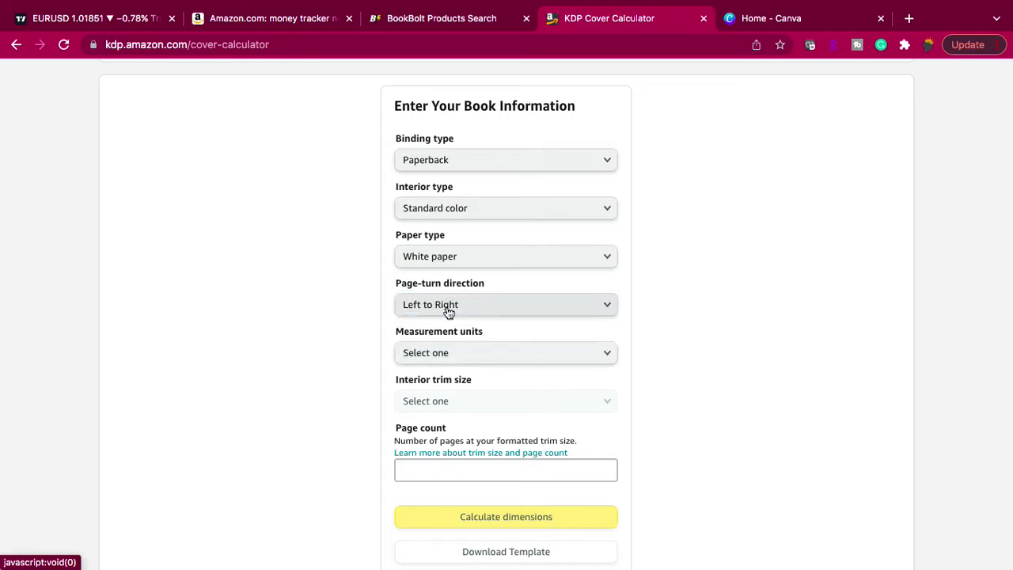
click(446, 356)
click(445, 357)
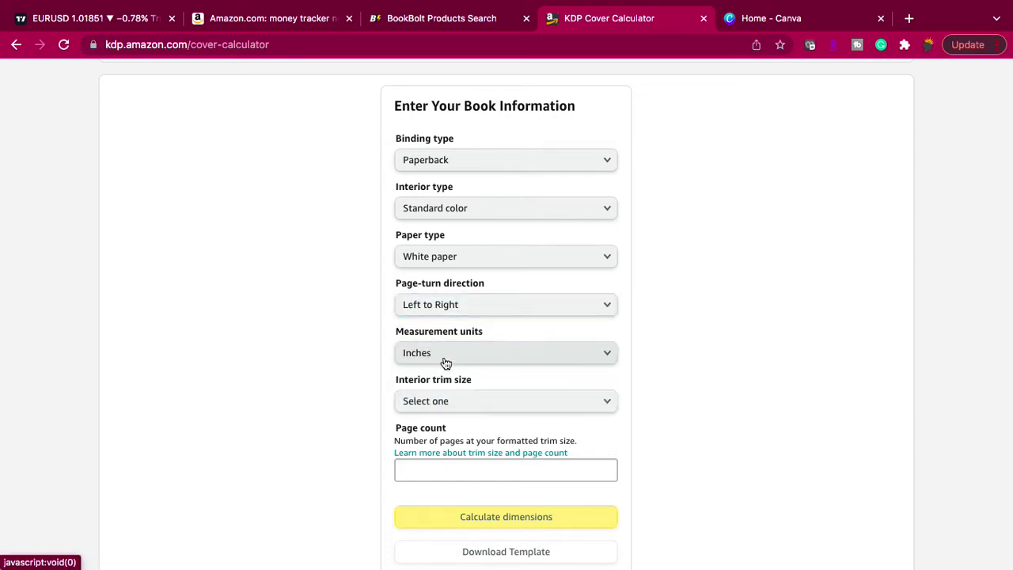
Set 7.5 x 9.25 in trim and 100 pages, then calculate: 15.475 x 9.5 in cover, 0.225 in spine
click(443, 401)
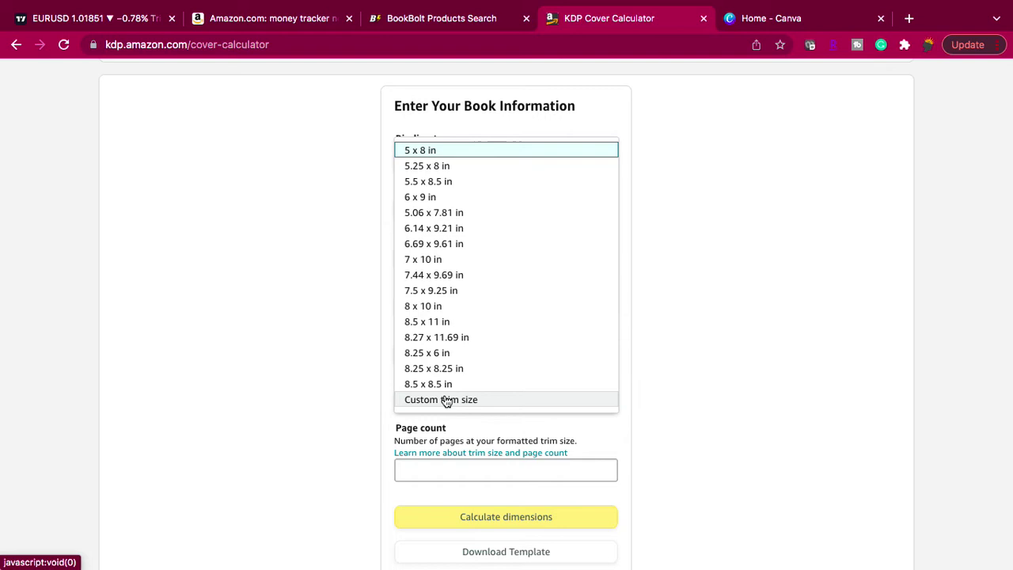
click(429, 292)
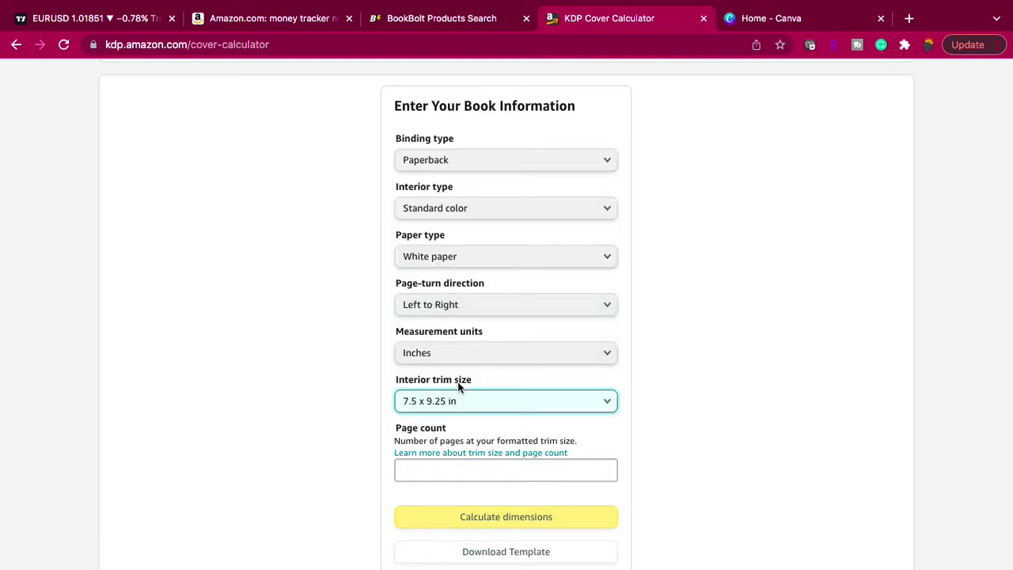
click(352, 435)
scroll(353, 439, down, 2)
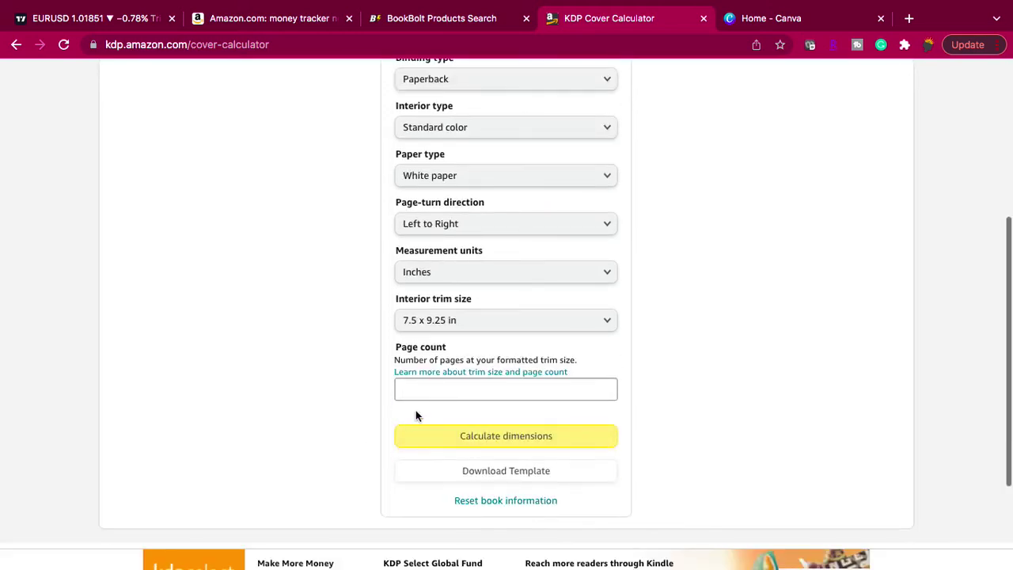
click(411, 388)
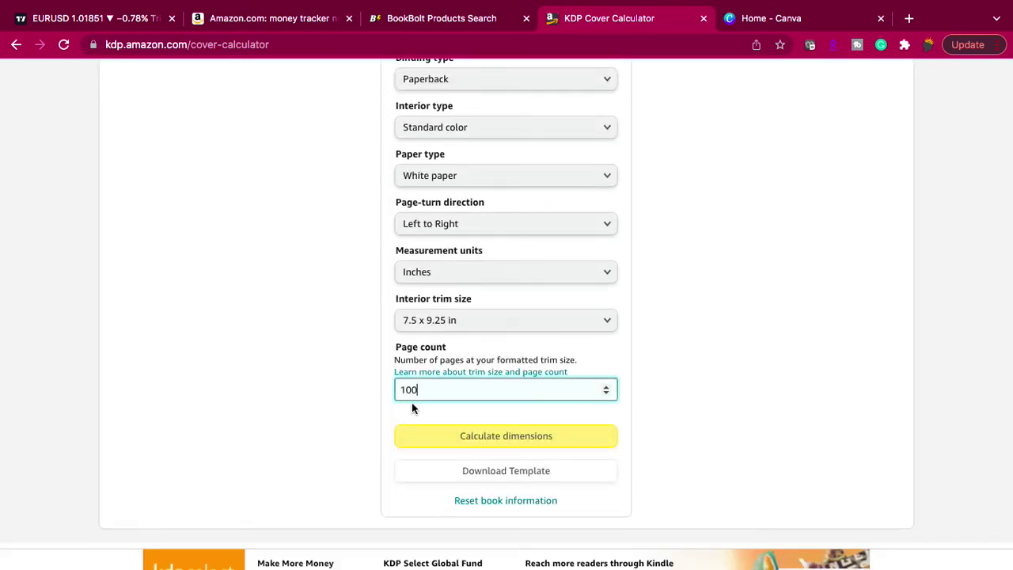
click(436, 433)
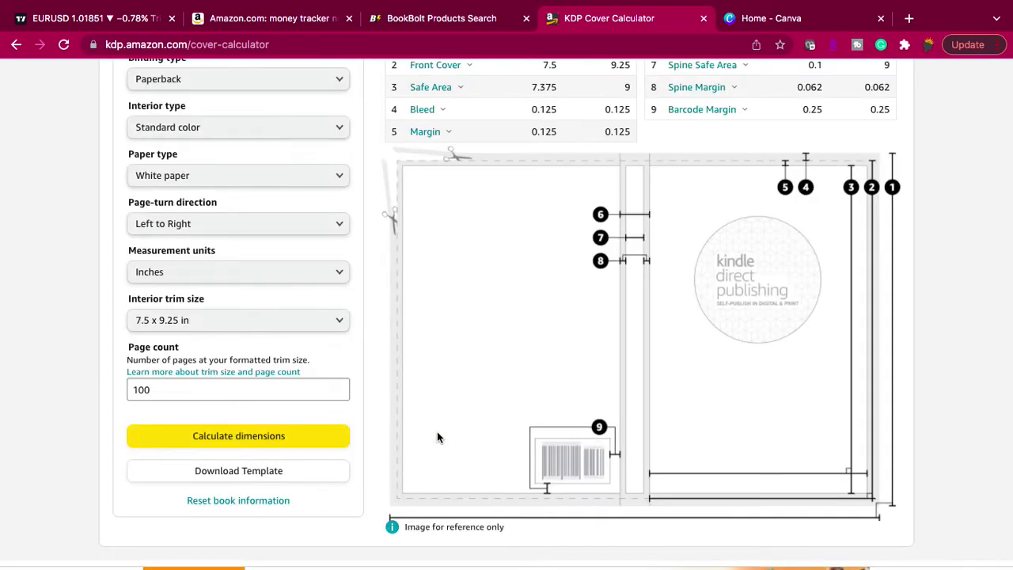
scroll(431, 362, up, 3)
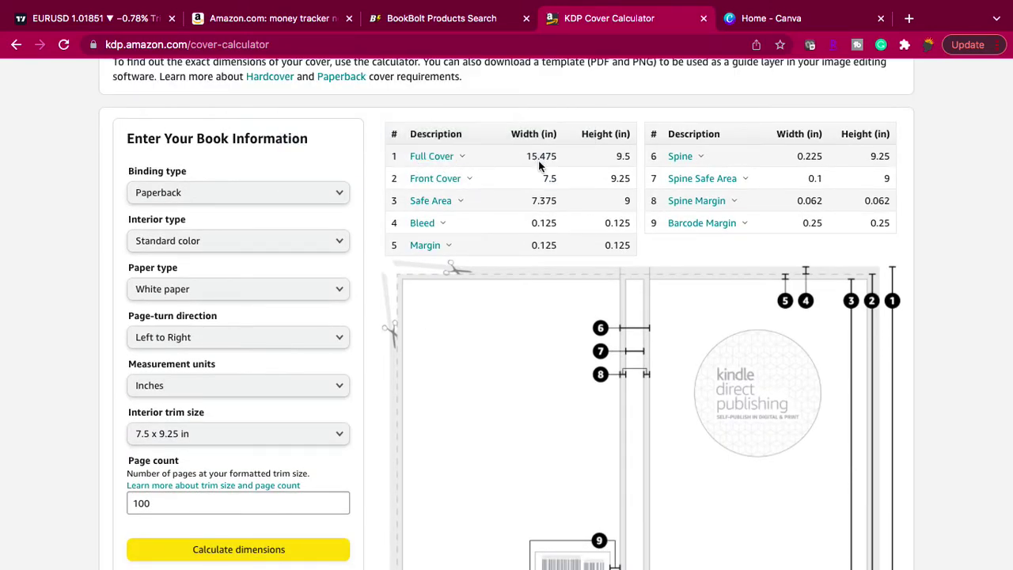
Create a blank 15.48 × 9.5 in Canva design and dismiss the cash-back popup with Remind me later
click(767, 19)
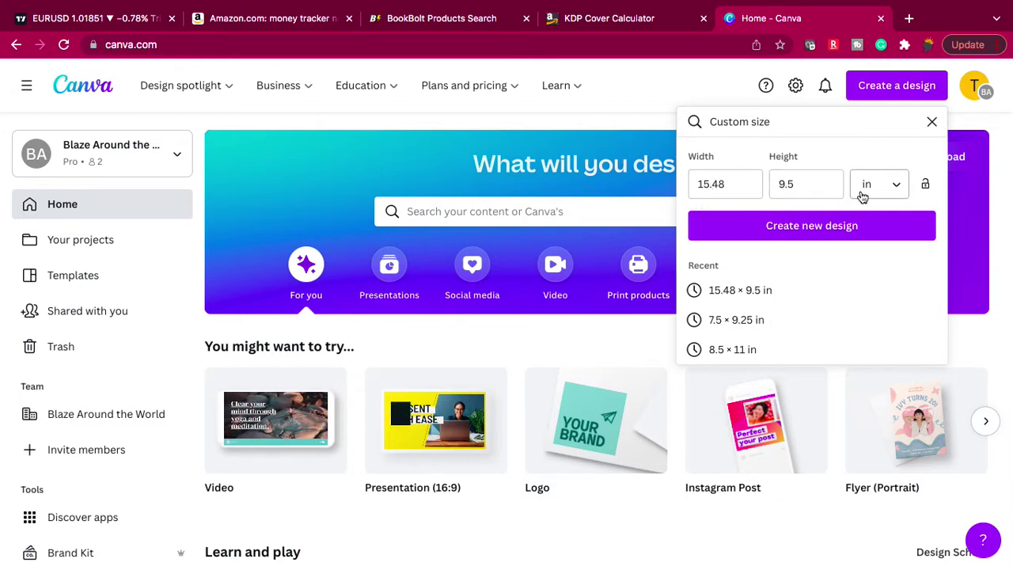
click(827, 233)
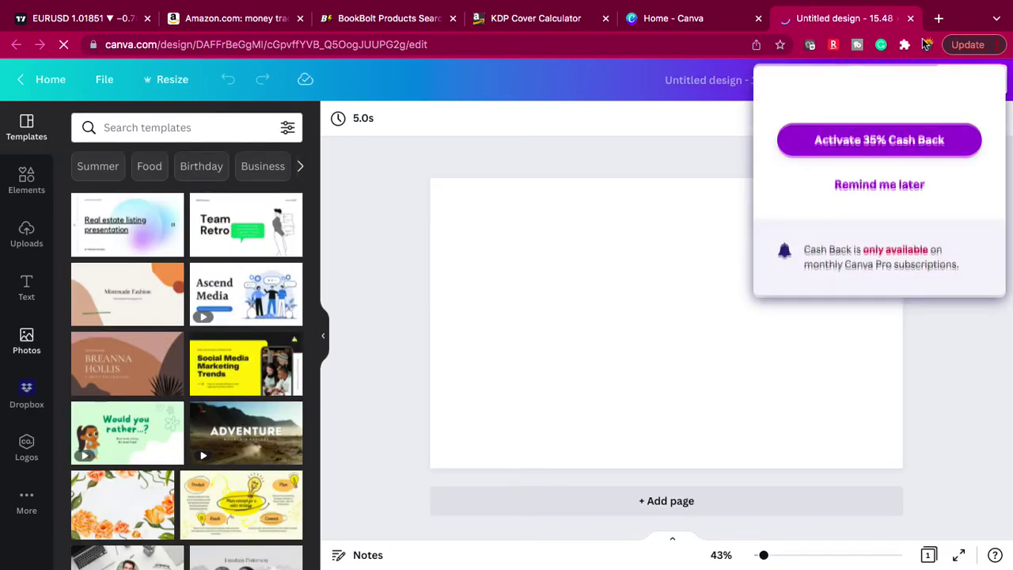
click(911, 186)
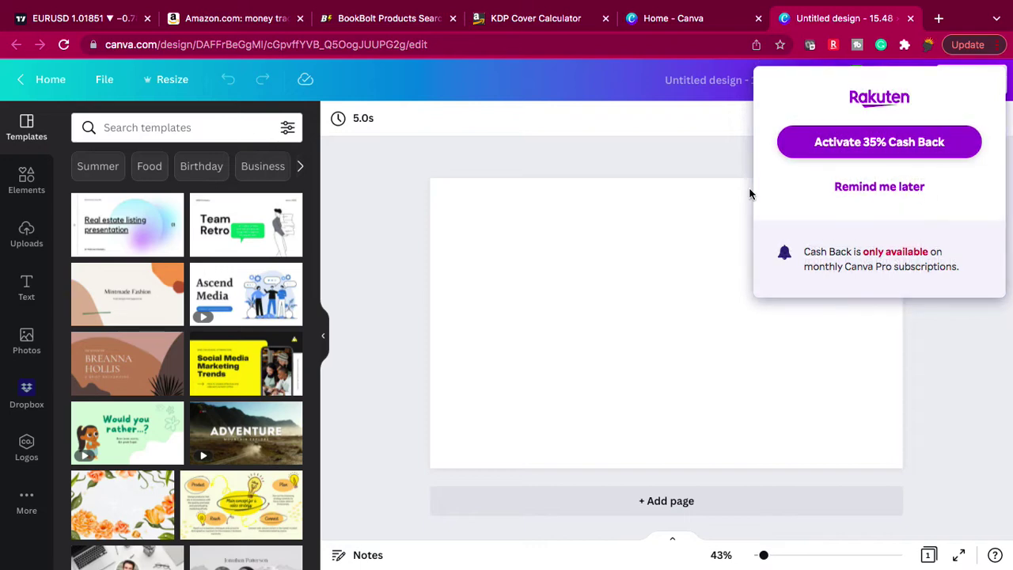
click(875, 190)
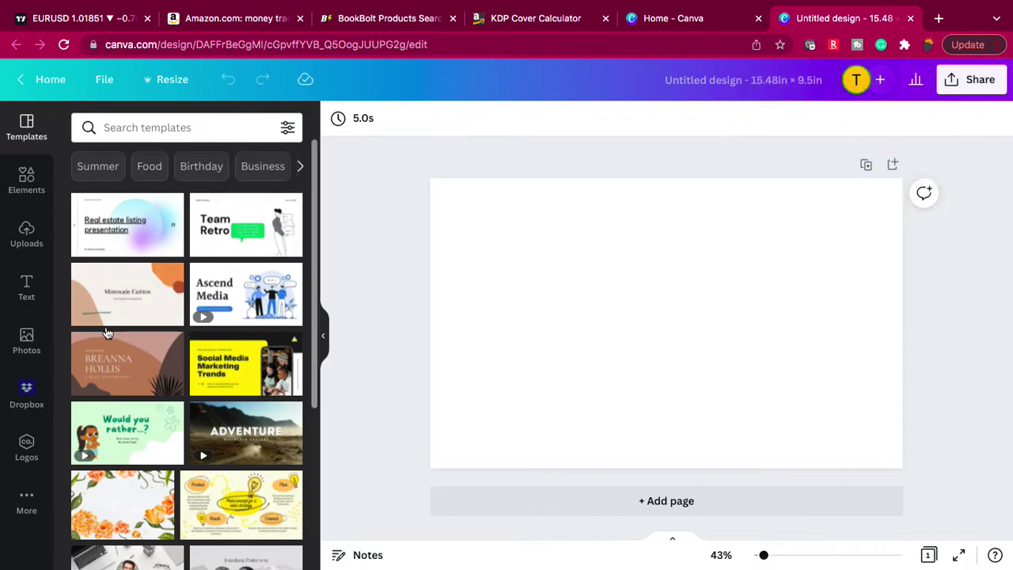
Add the uploaded woman-with-piggy-bank image and drag it to the cover's bottom-right corner
click(27, 233)
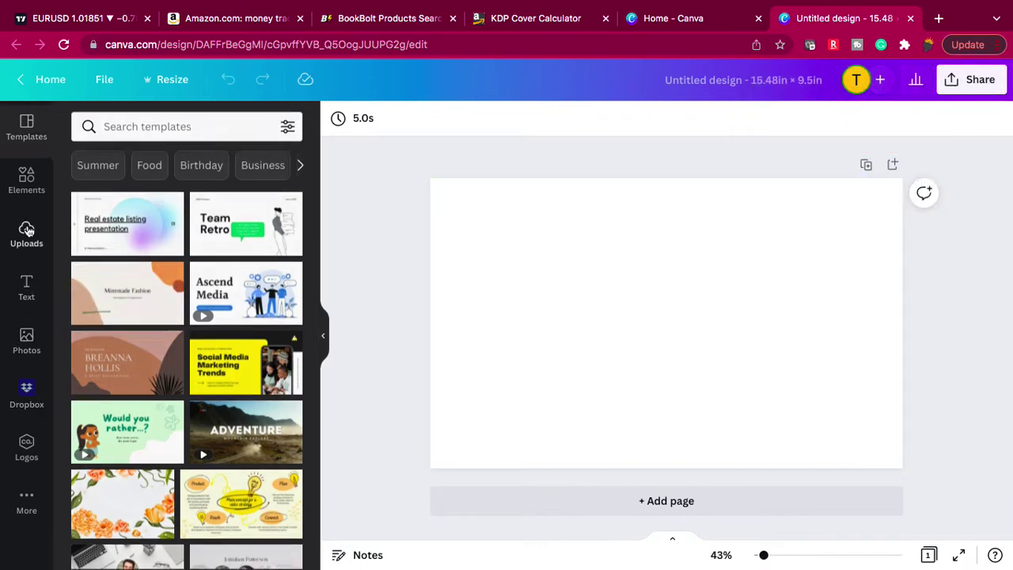
click(119, 300)
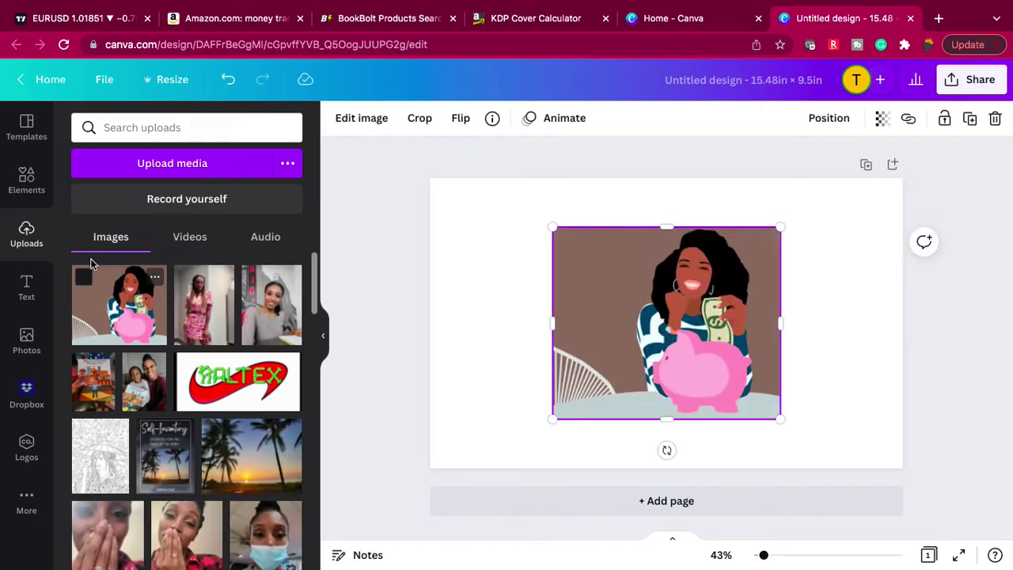
click(26, 178)
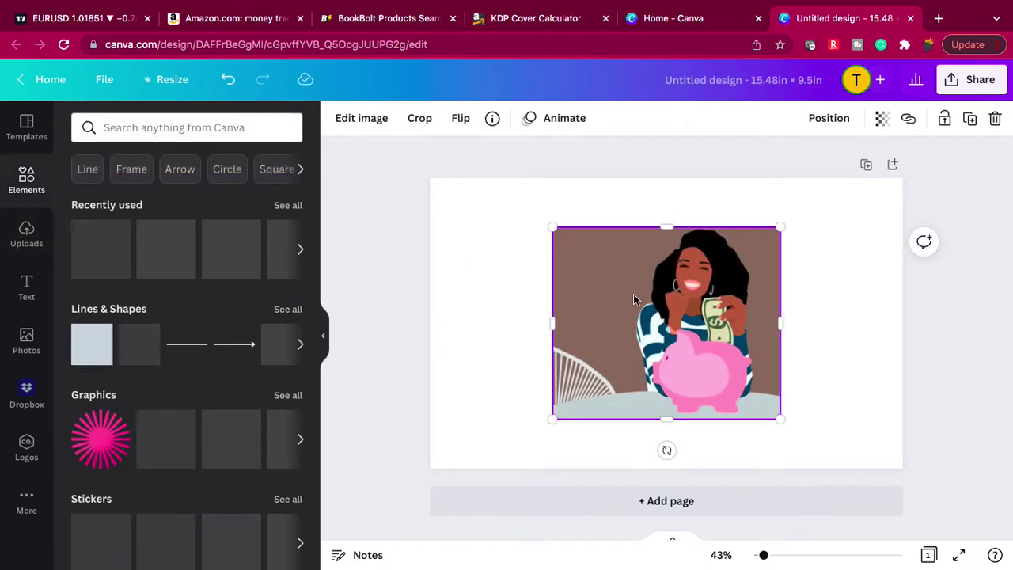
click(675, 269)
drag(675, 269, 796, 317)
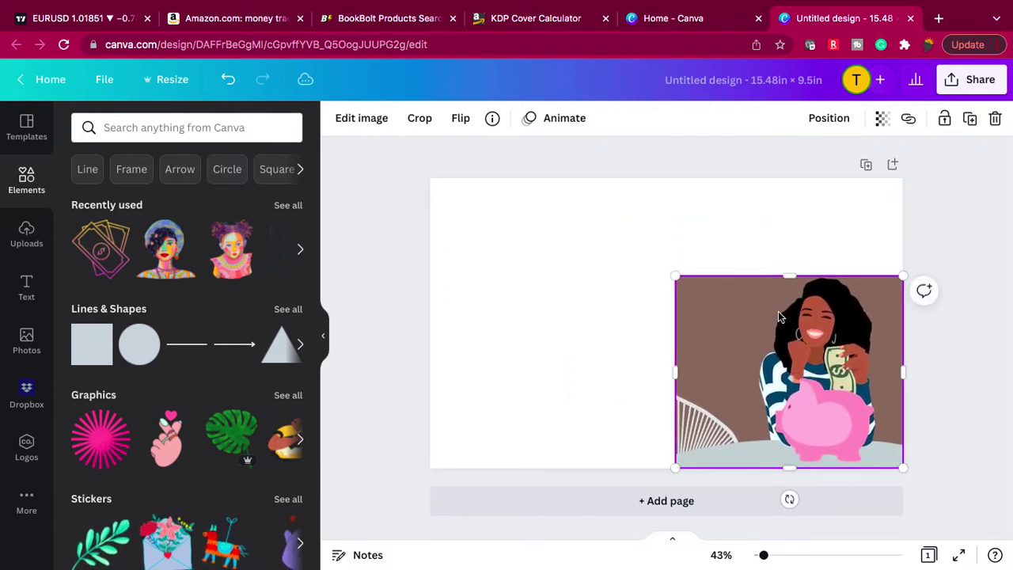
click(573, 306)
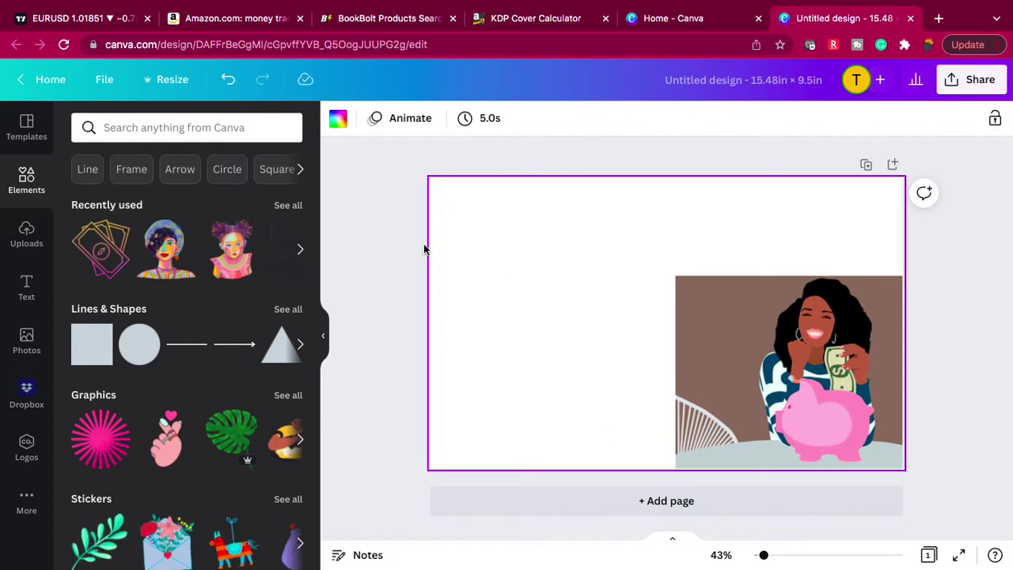
Fill the cover background with the illustration's brown, then go to the BookBolt products search
click(337, 118)
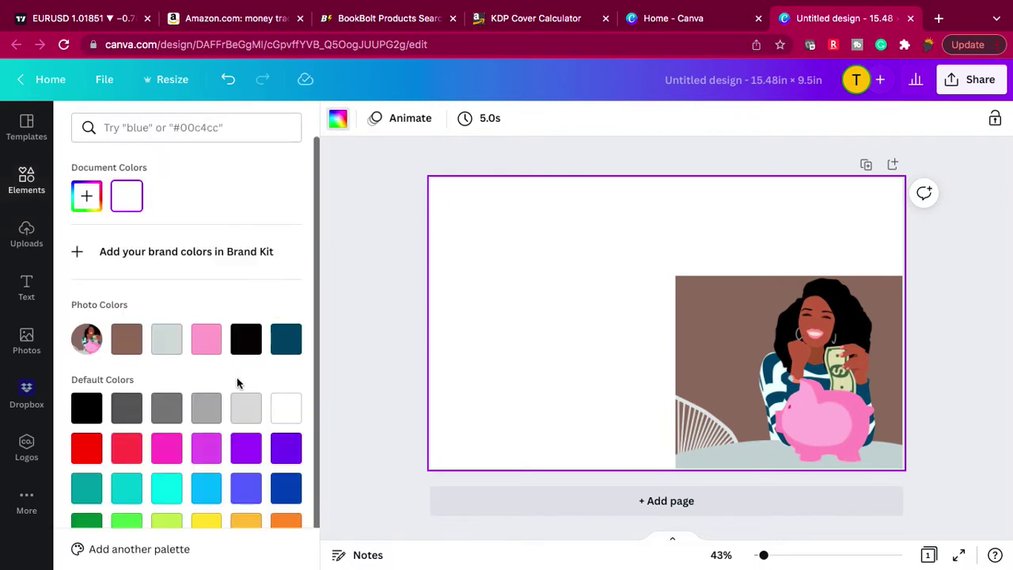
click(133, 348)
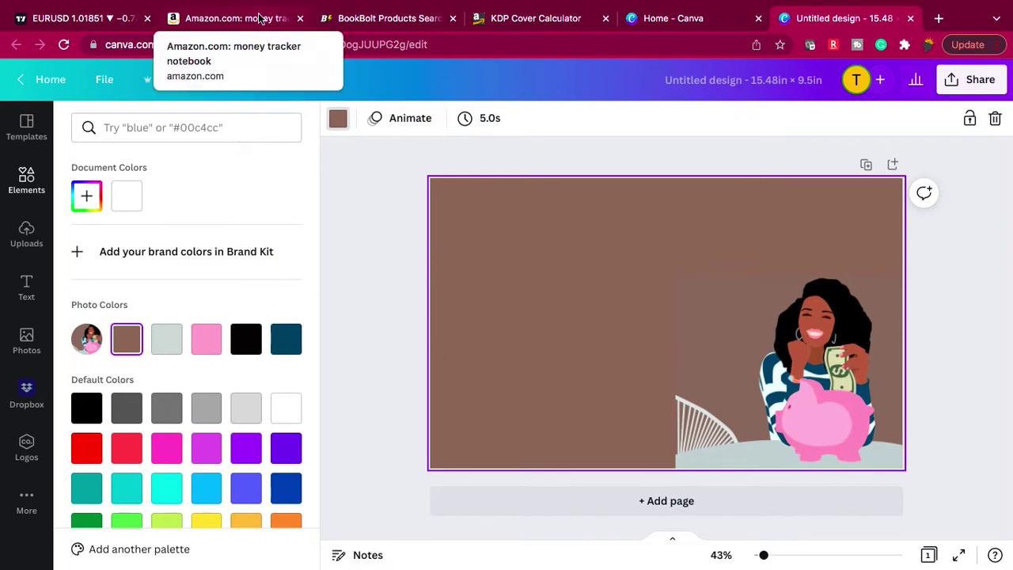
click(386, 20)
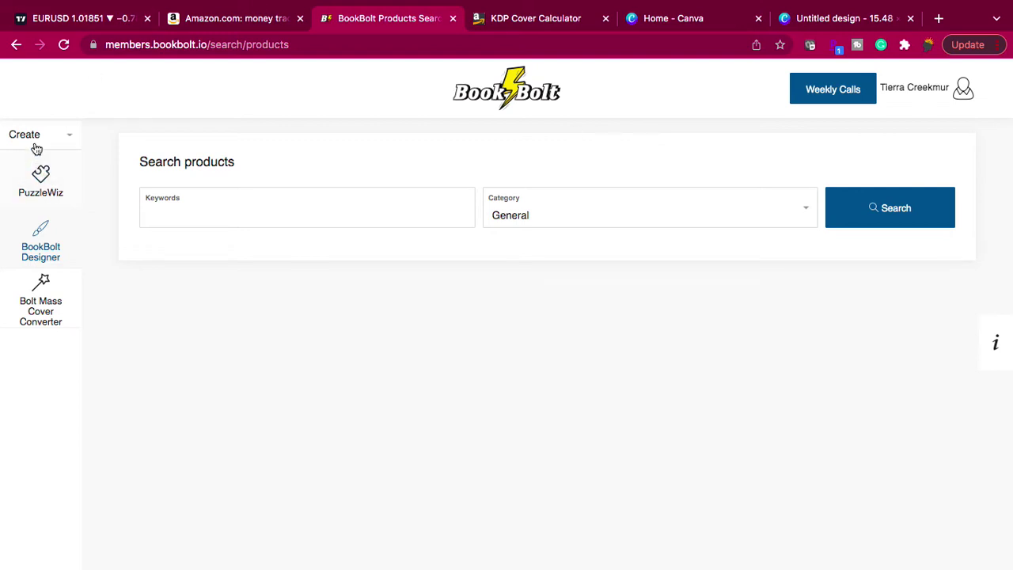
Reload BookBolt's product search, scroll its sidebar, then return to the 'money tracker notebook' Amazon results
click(513, 95)
scroll(40, 372, down, 3)
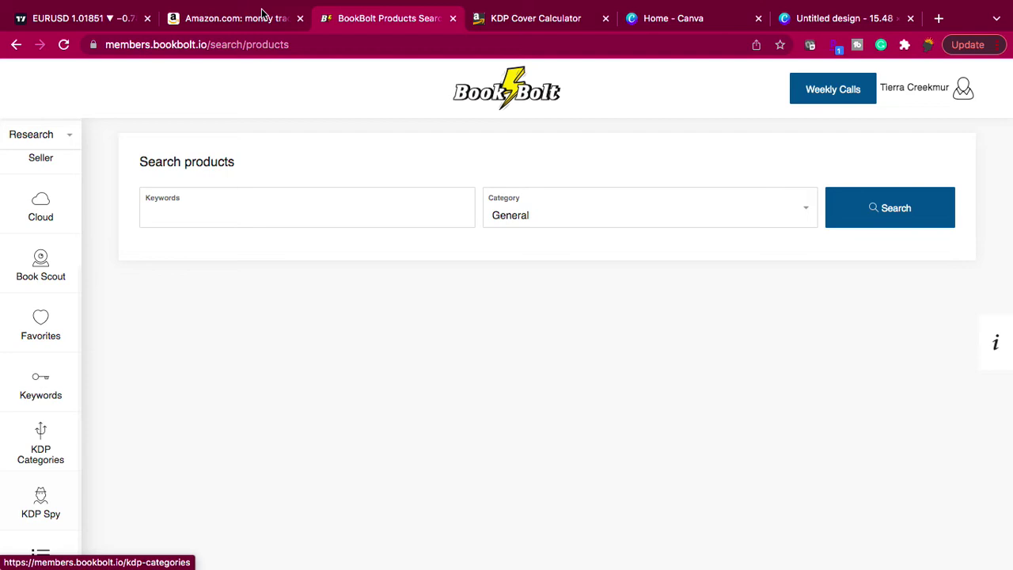
click(238, 17)
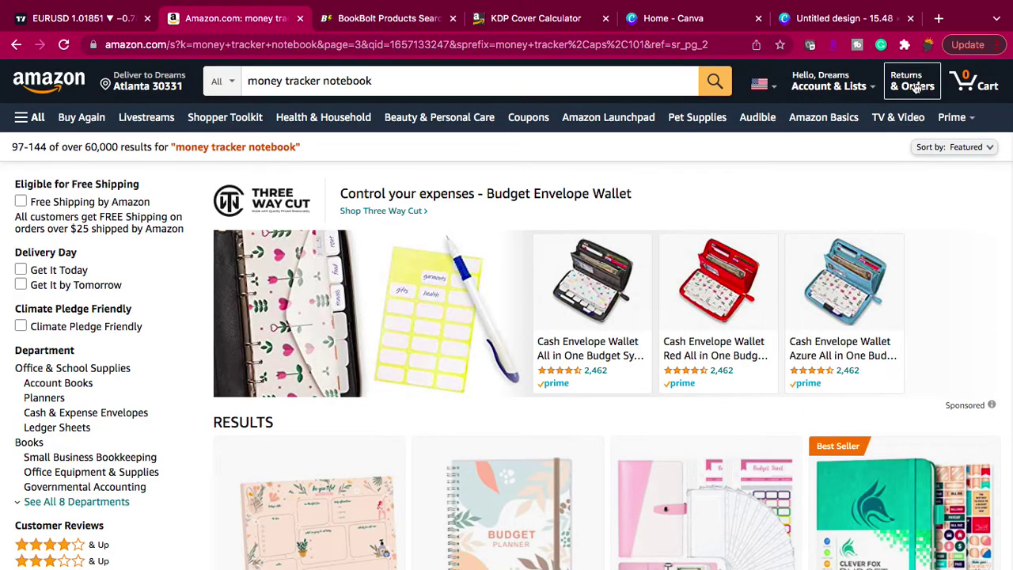
click(904, 45)
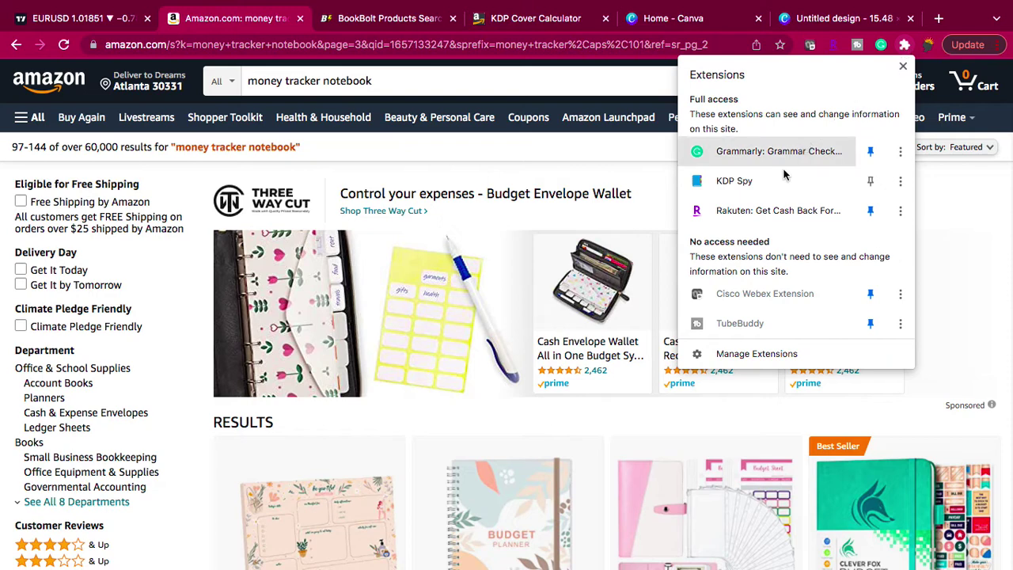
click(763, 182)
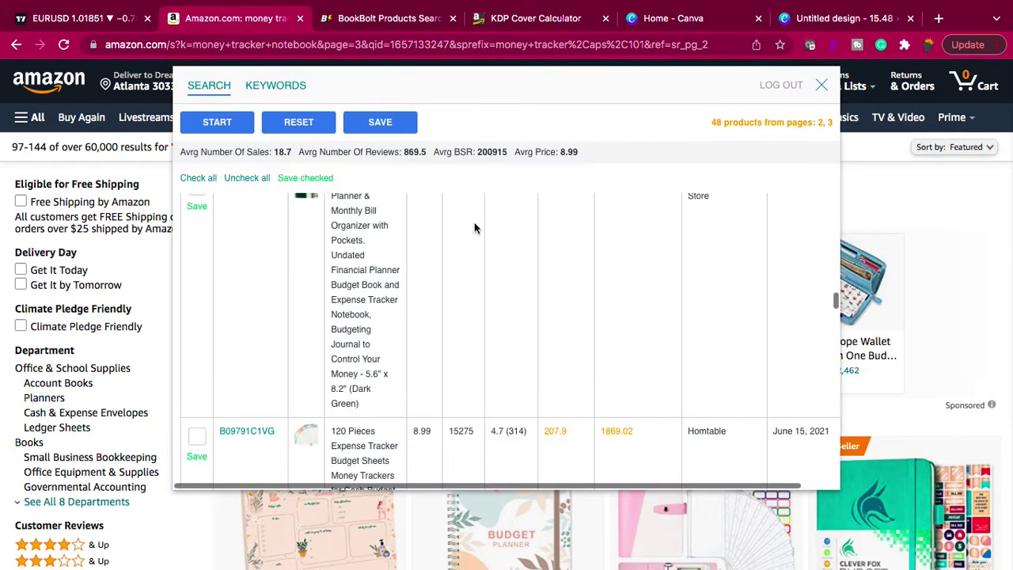
click(213, 123)
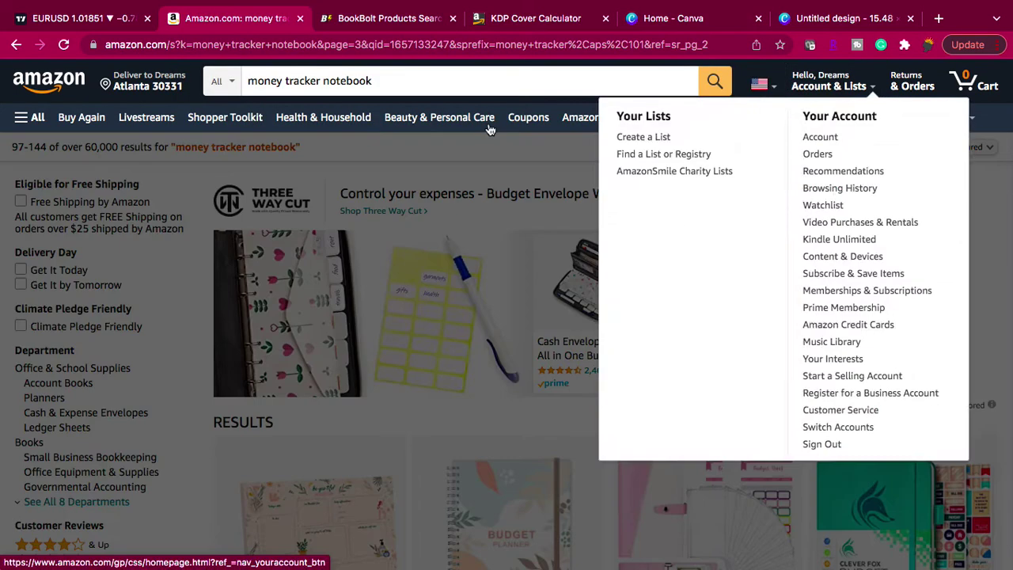
Replace 'tracker' with 'budget' so Amazon searches for 'money budget notebook'
click(473, 76)
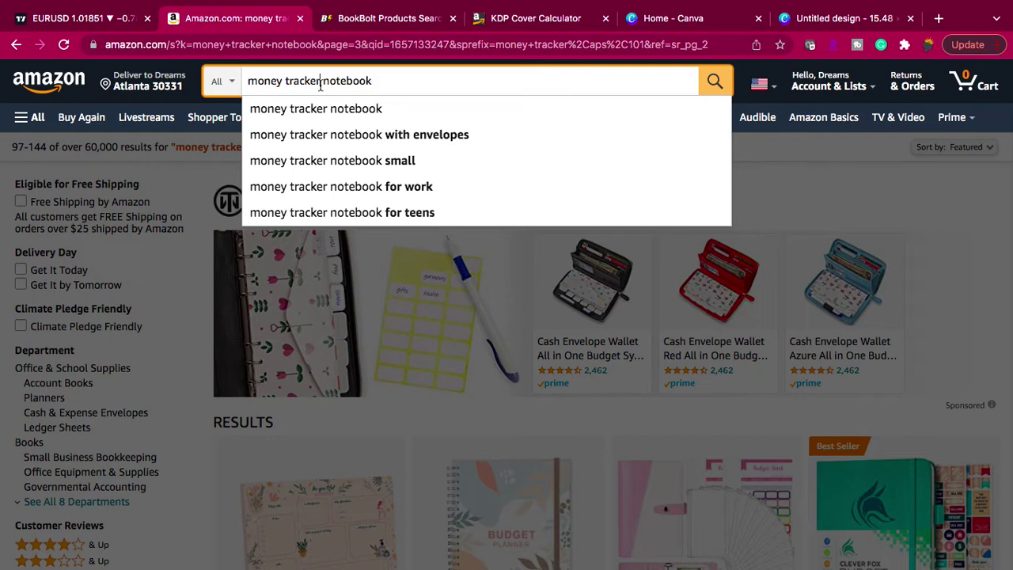
key(BackSpace)
key(BackSpace)
key(BackSpace)
key(BackSpace)
key(BackSpace)
key(BackSpace)
key(BackSpace)
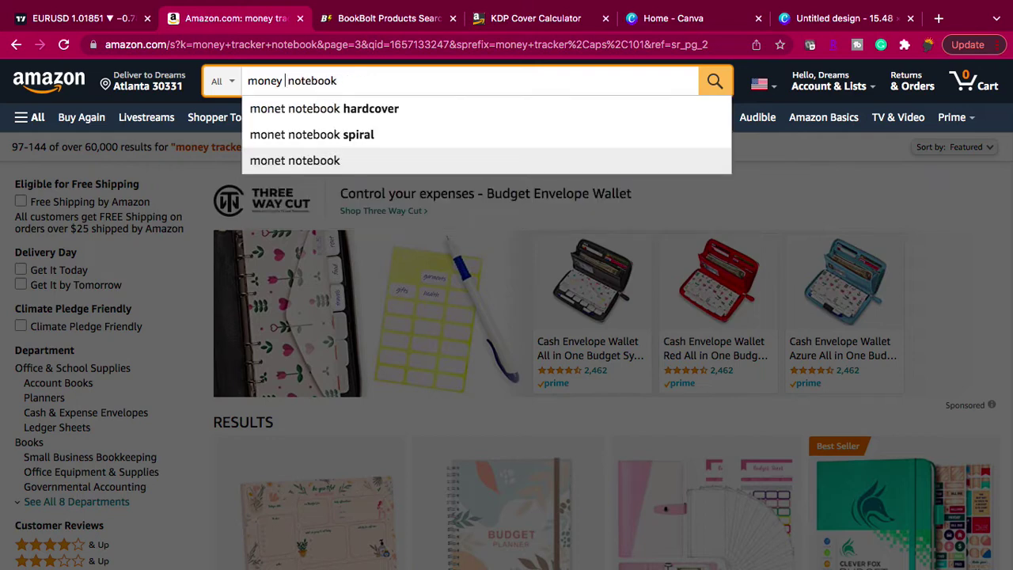
text(budge)
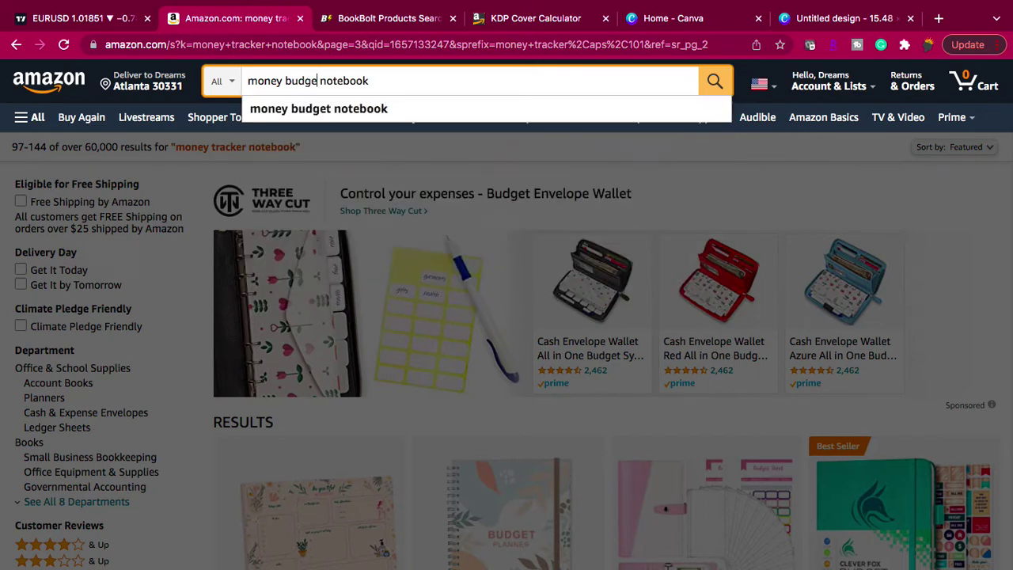
text(t)
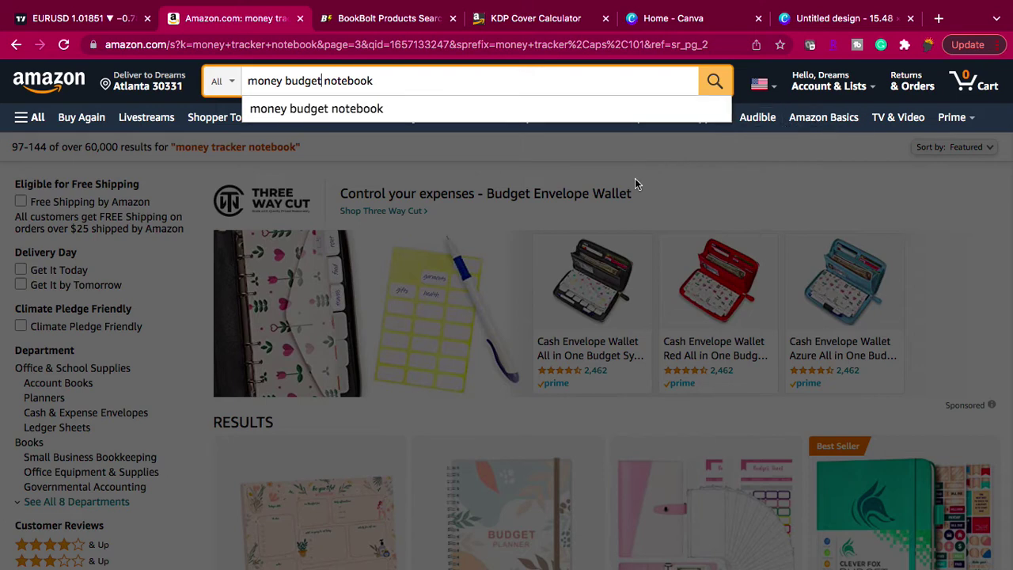
key(Return)
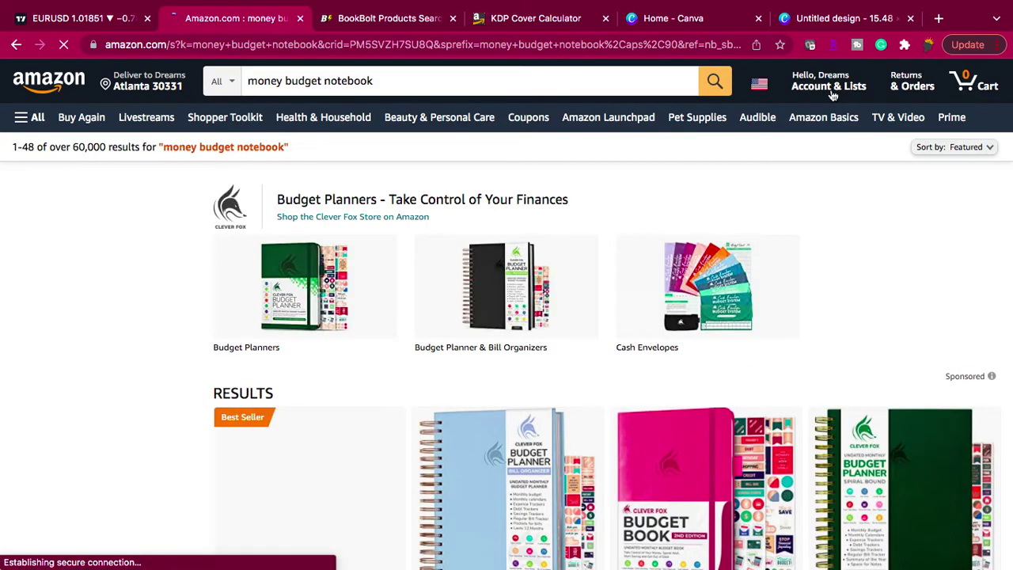
Launch KDP Spy from the Extensions menu and scan page 1's 48 products for sales estimates
click(904, 44)
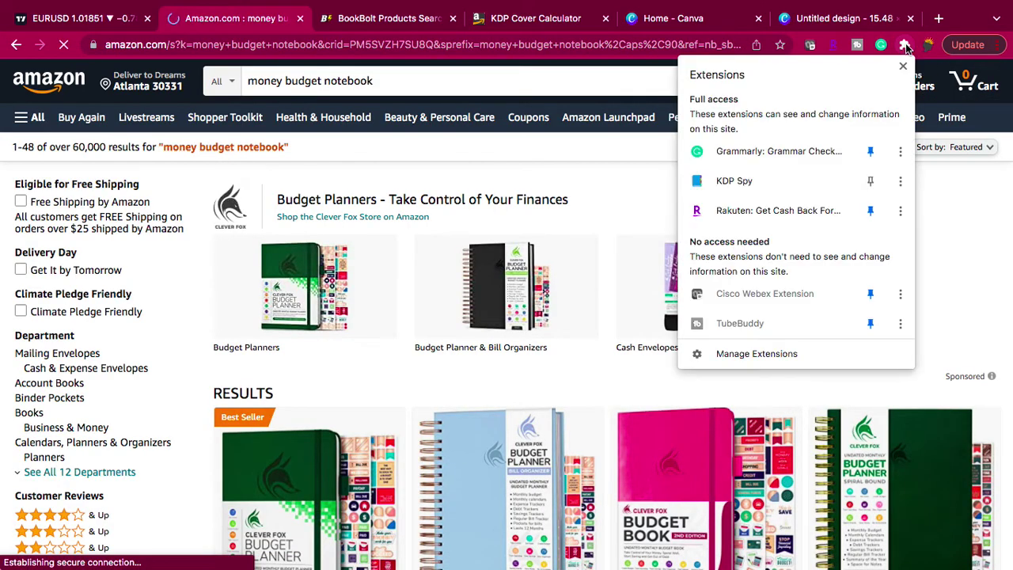
click(751, 180)
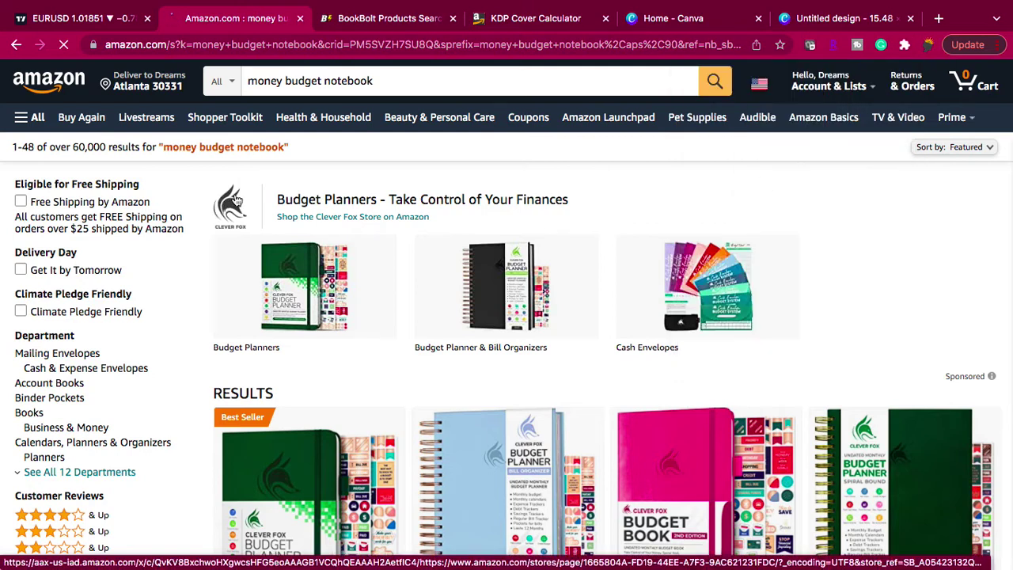
click(226, 125)
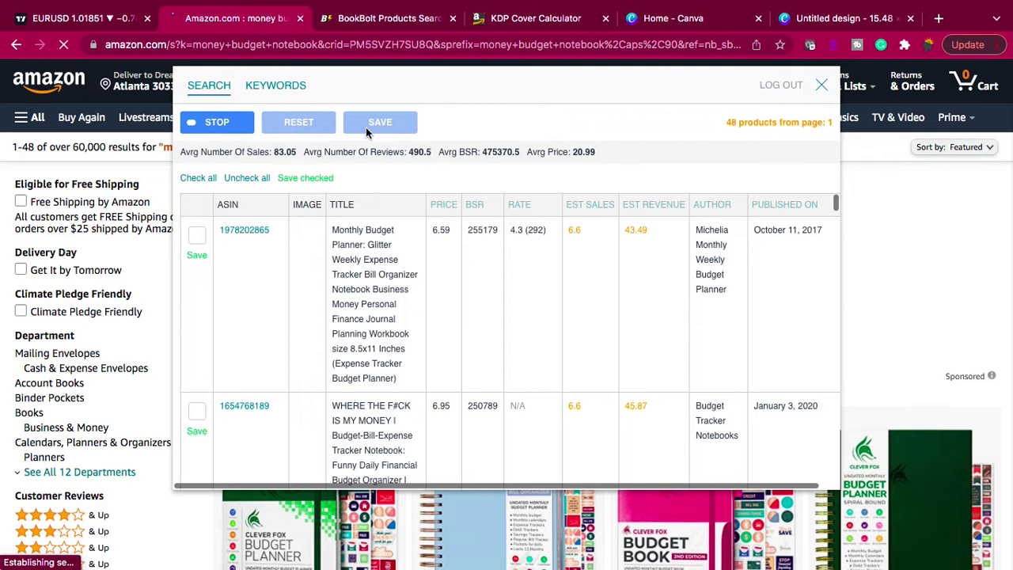
Stop the KDP Spy scan and sort the products by estimated revenue, highest first
click(231, 131)
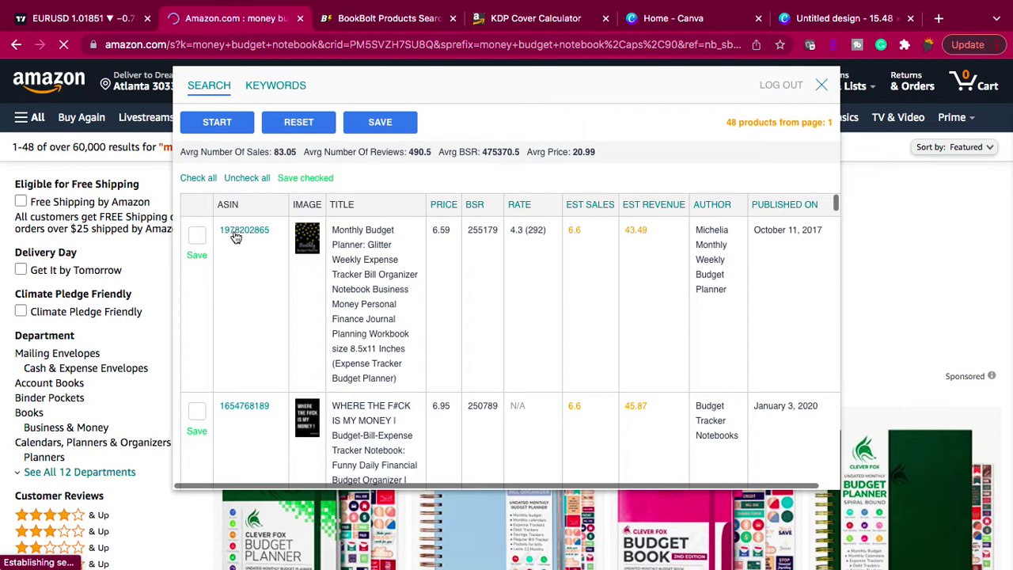
mouse_move(299, 230)
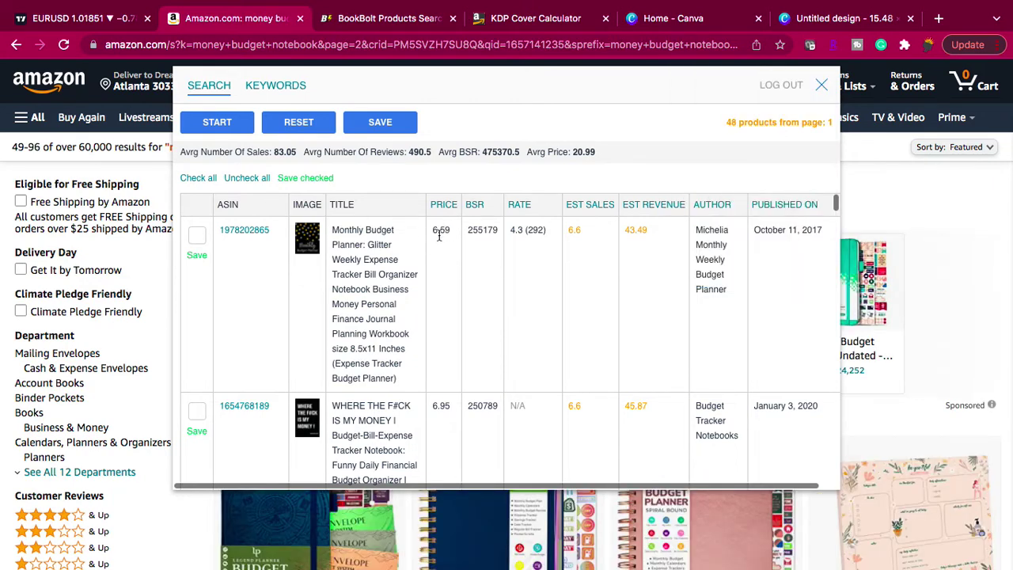
click(631, 210)
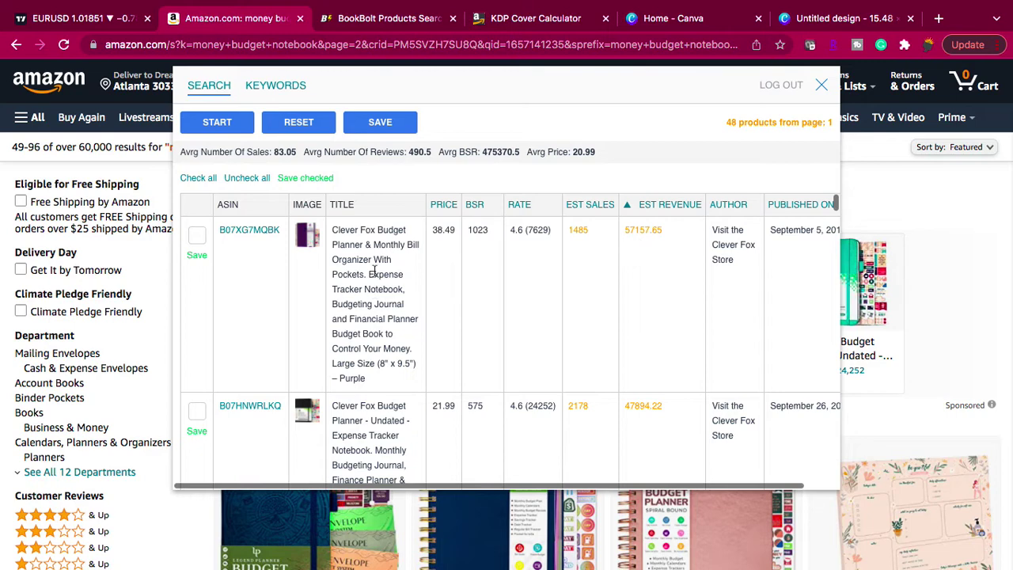
Scroll through the revenue-ranked product table, previewing the book thumbnails
scroll(374, 271, down, 10)
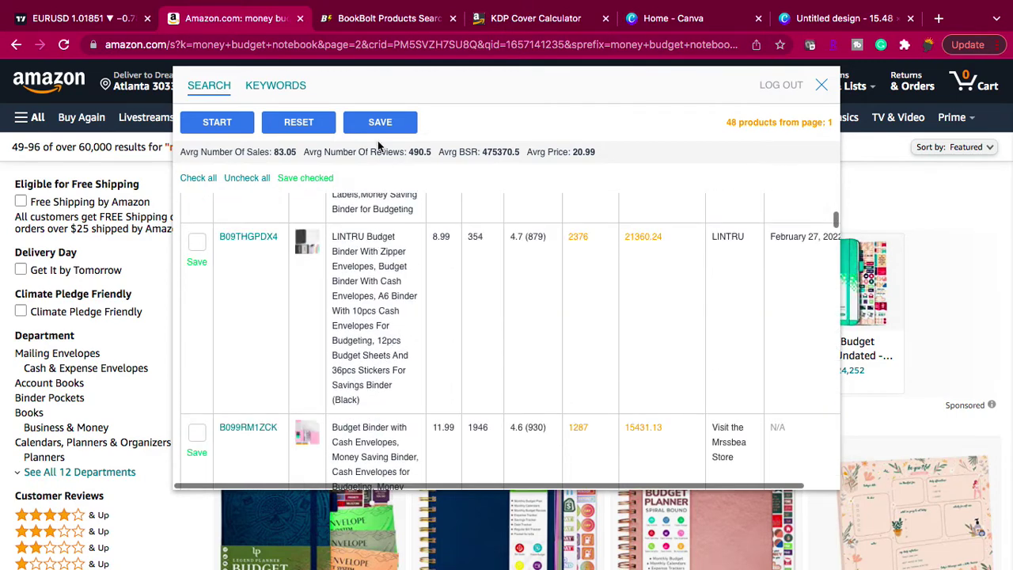
scroll(388, 309, down, 3)
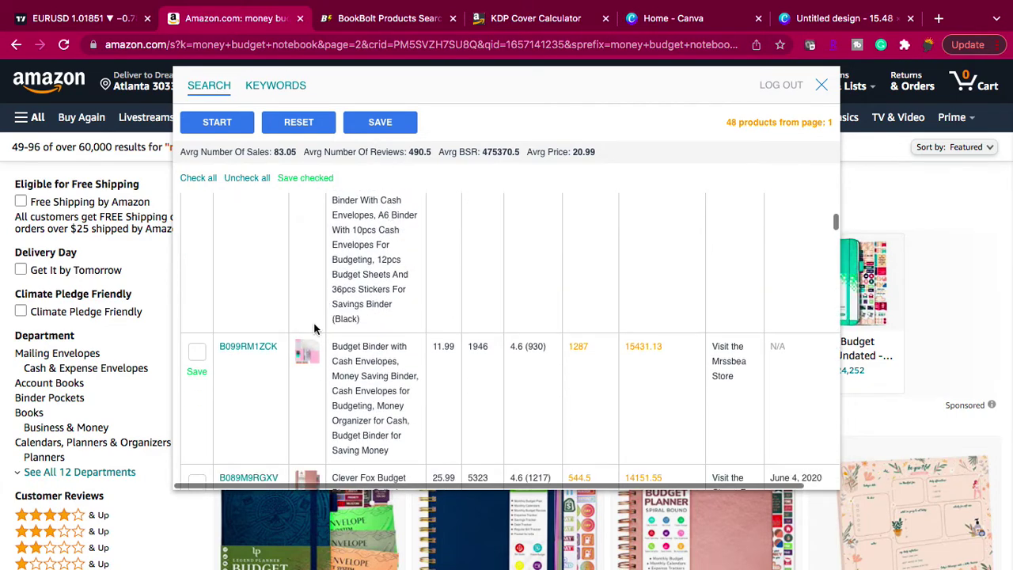
mouse_move(305, 360)
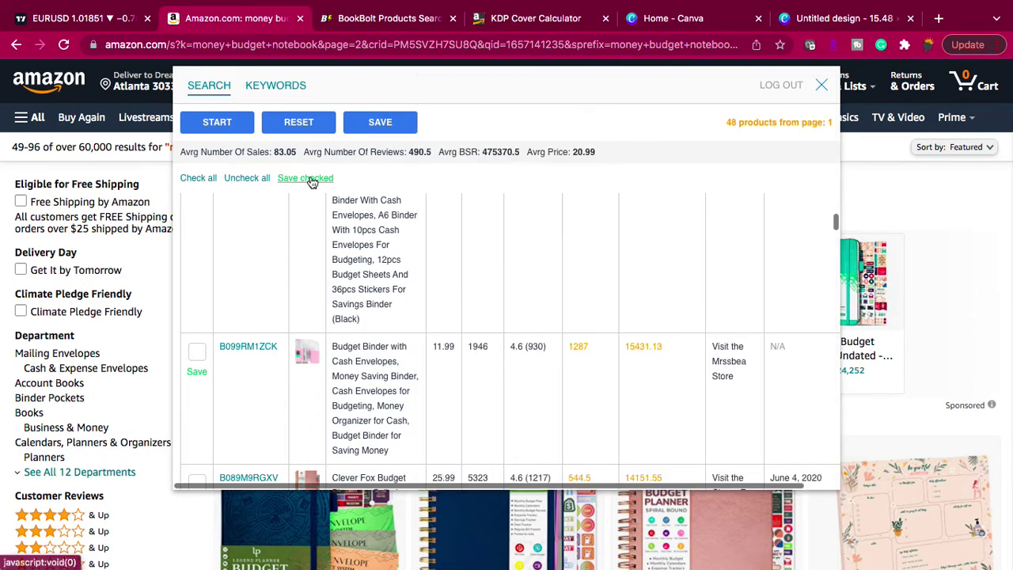
scroll(377, 260, down, 4)
scroll(371, 216, down, 5)
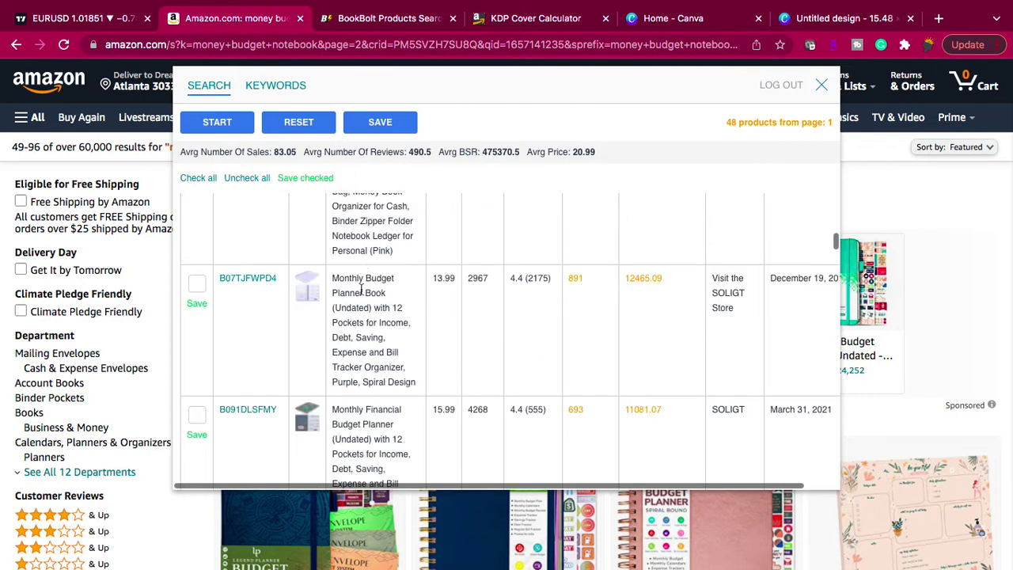
scroll(356, 317, down, 3)
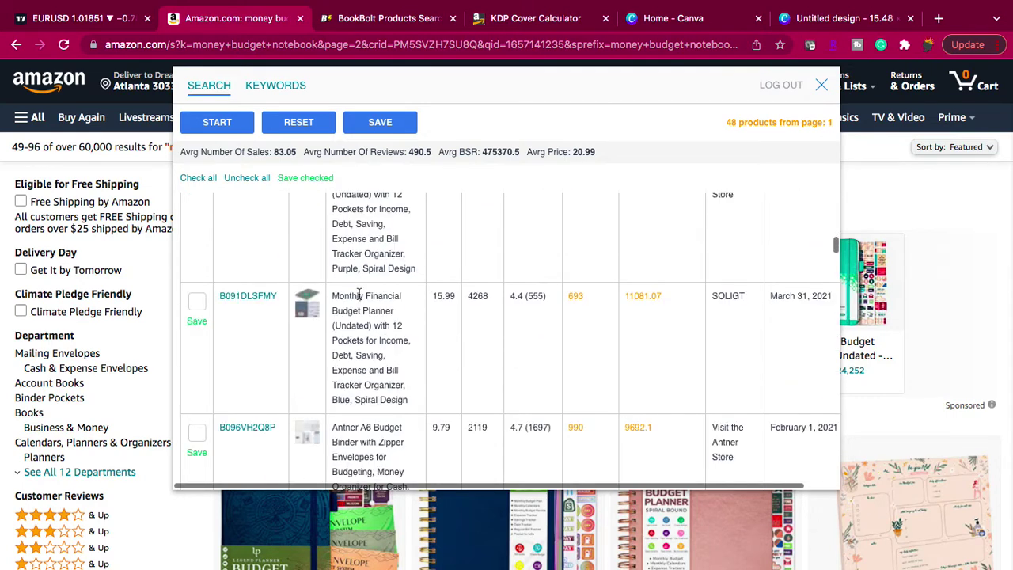
mouse_move(309, 315)
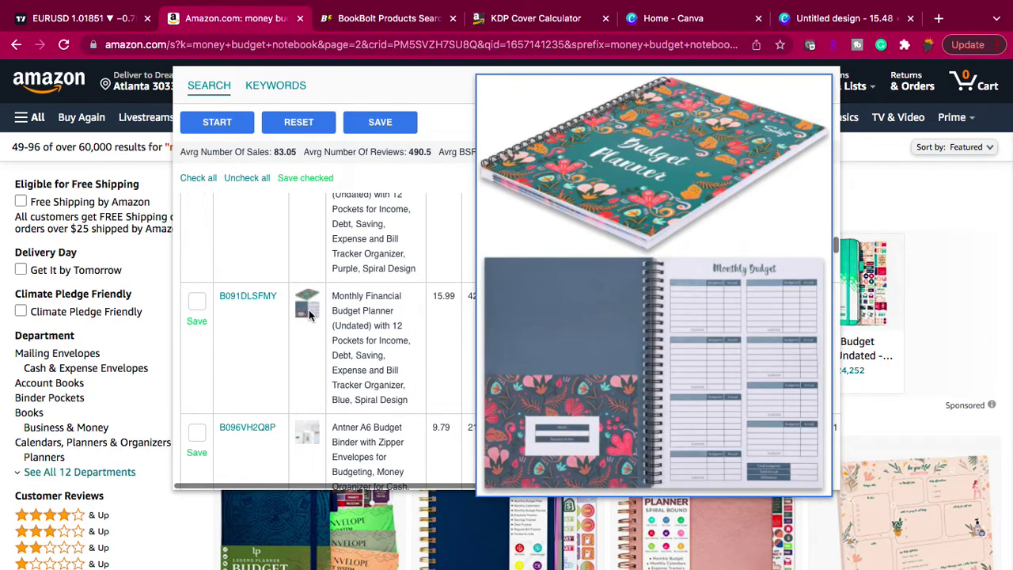
scroll(367, 331, down, 4)
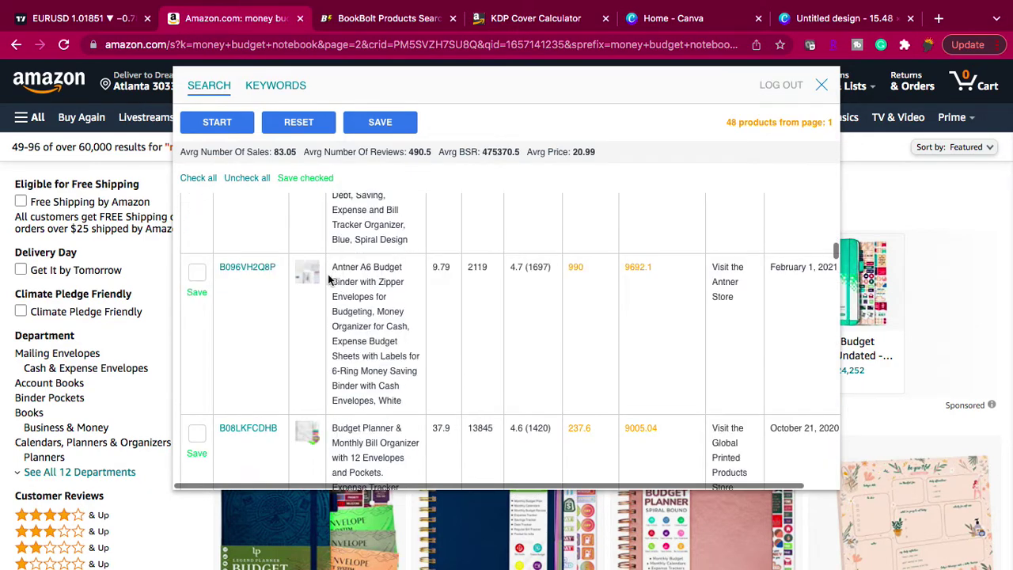
mouse_move(300, 431)
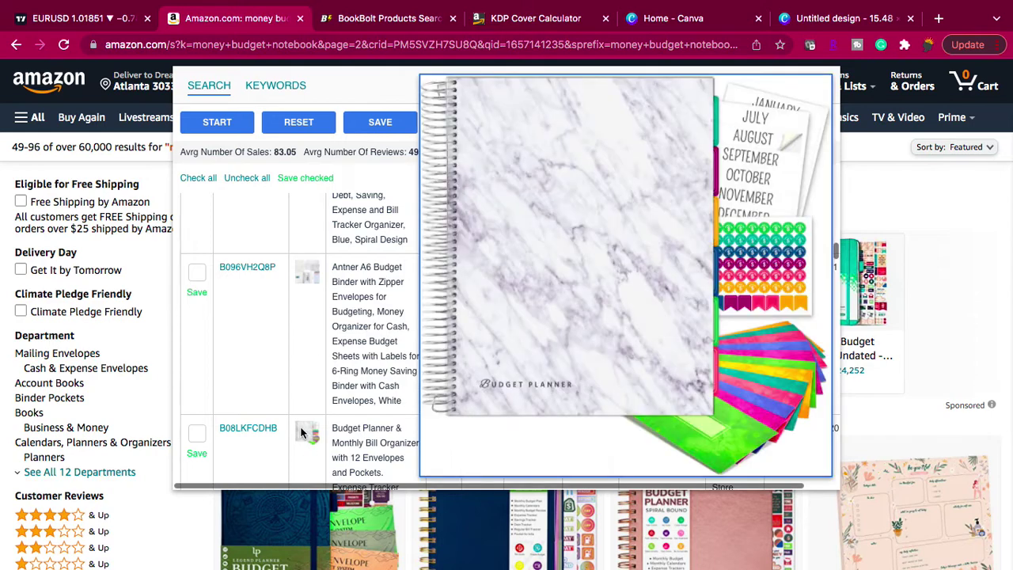
scroll(357, 392, down, 8)
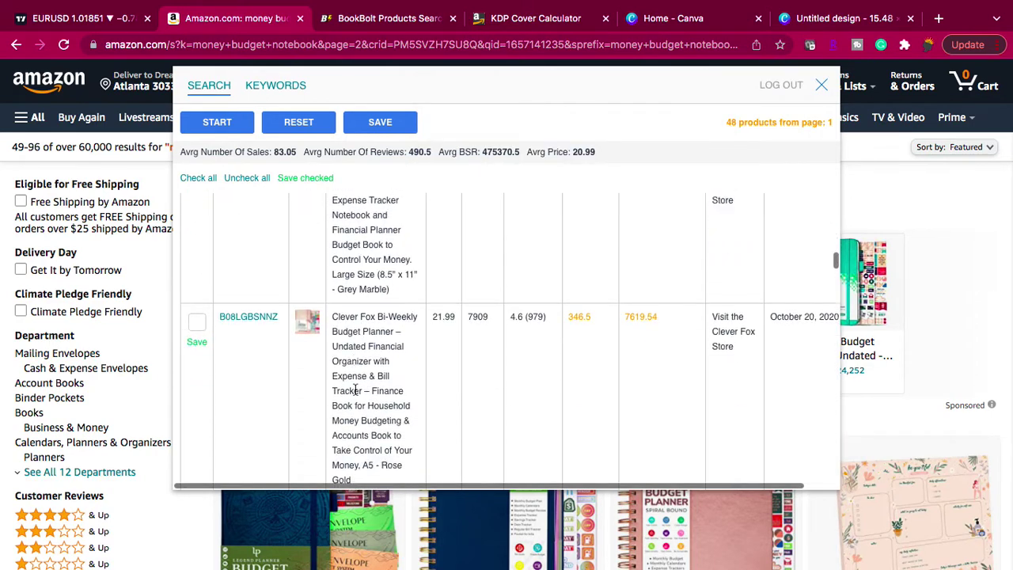
scroll(331, 348, down, 5)
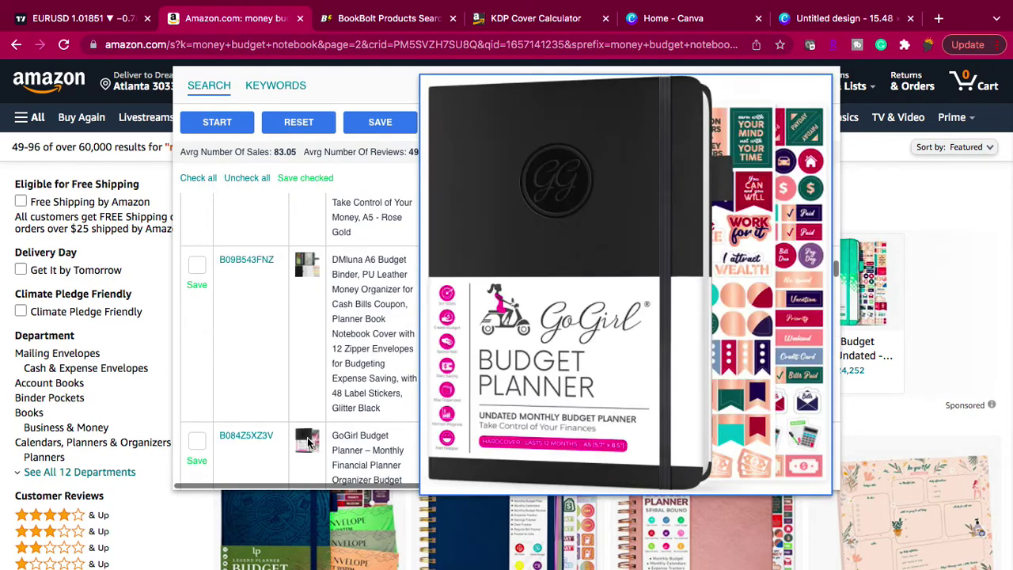
scroll(345, 389, down, 8)
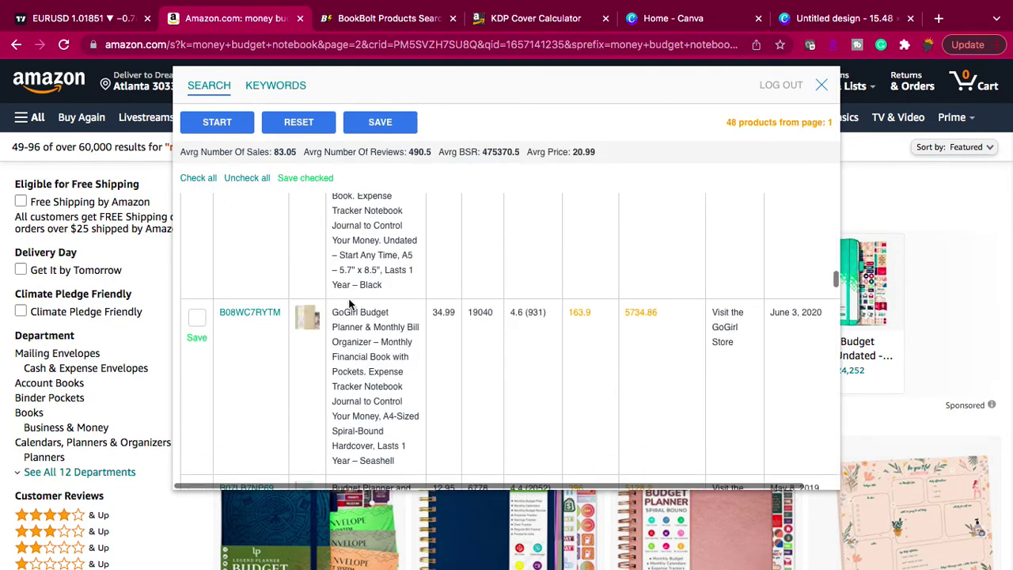
scroll(382, 368, down, 5)
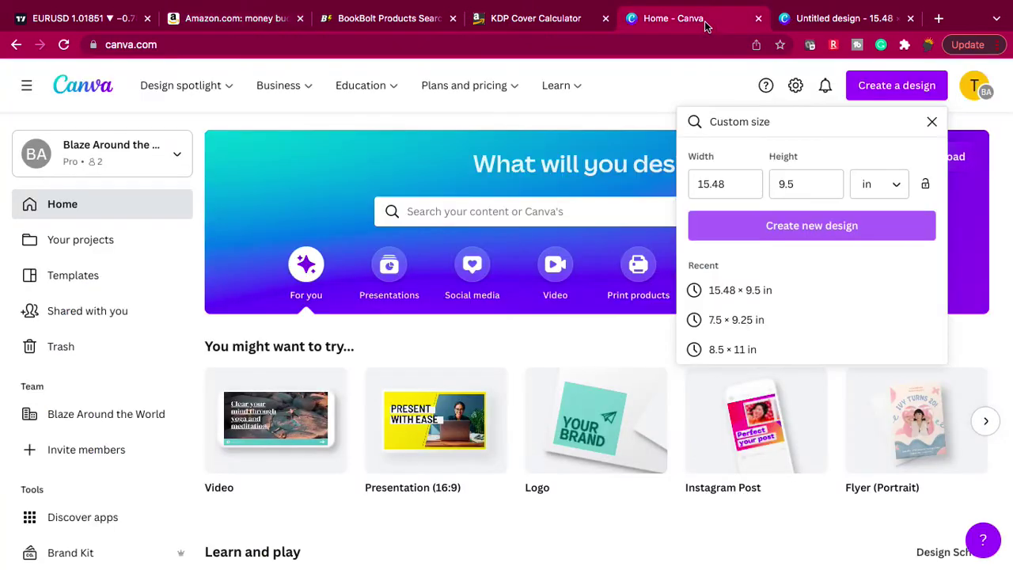
Add an outlined ACTION text box to the Canva cover reading 'THE SAVVY BUDGET PLANNER'
click(693, 20)
click(809, 23)
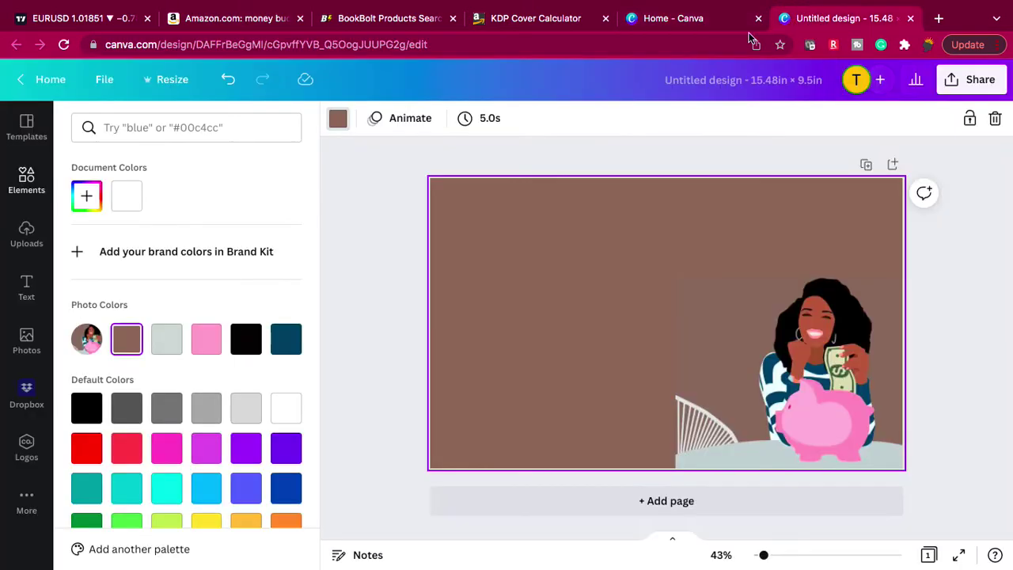
click(26, 287)
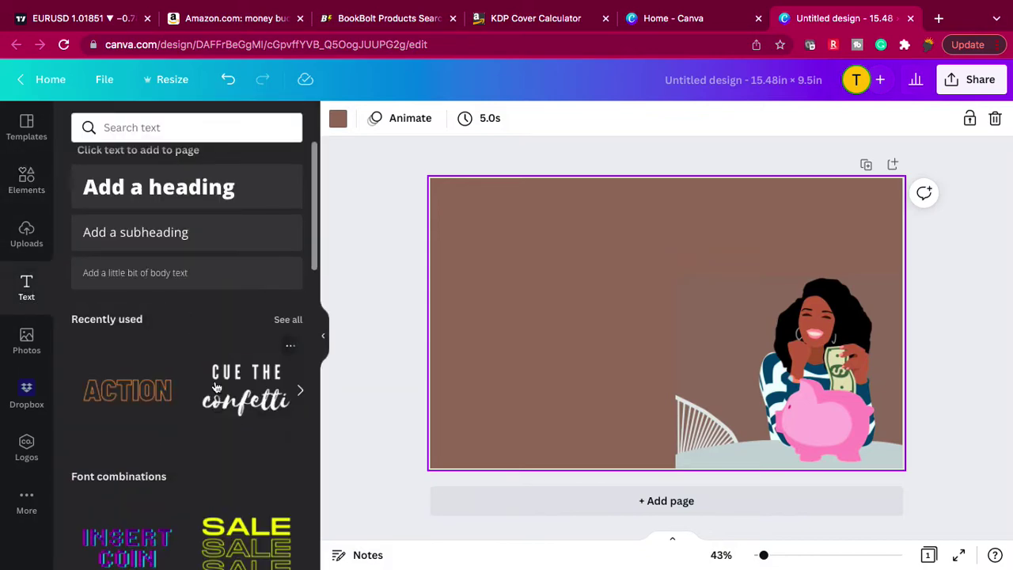
click(131, 391)
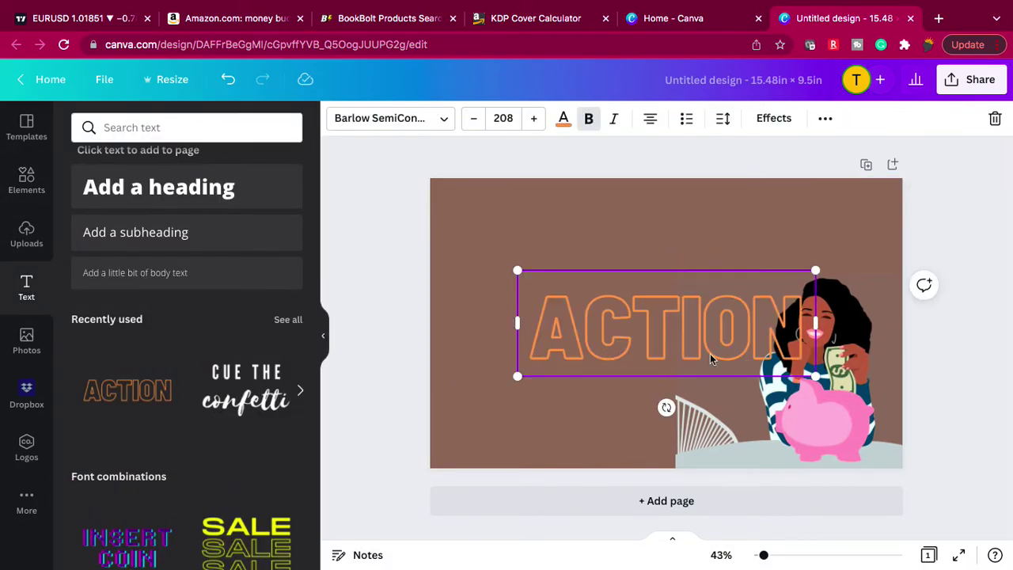
double_click(805, 340)
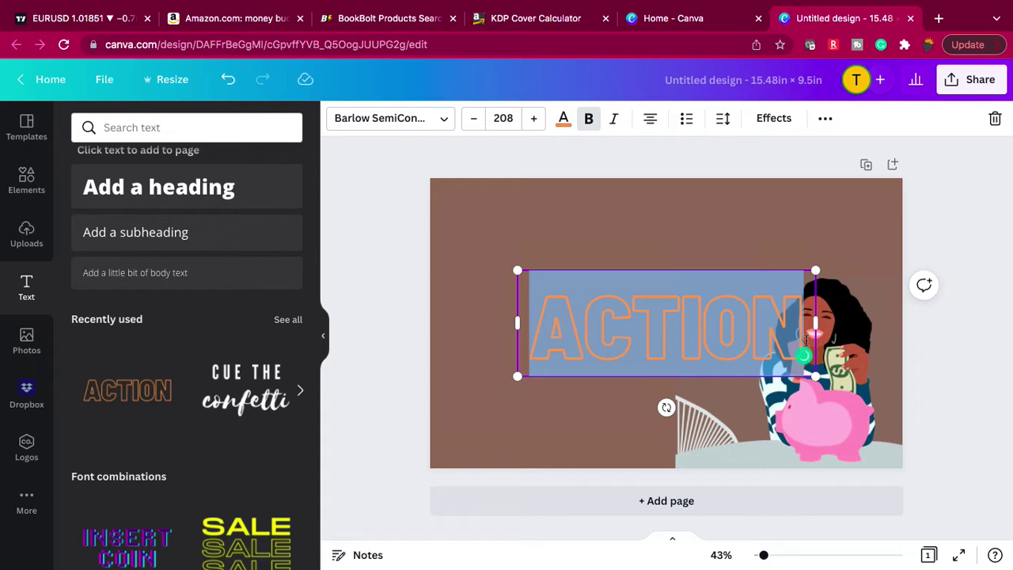
text(THE)
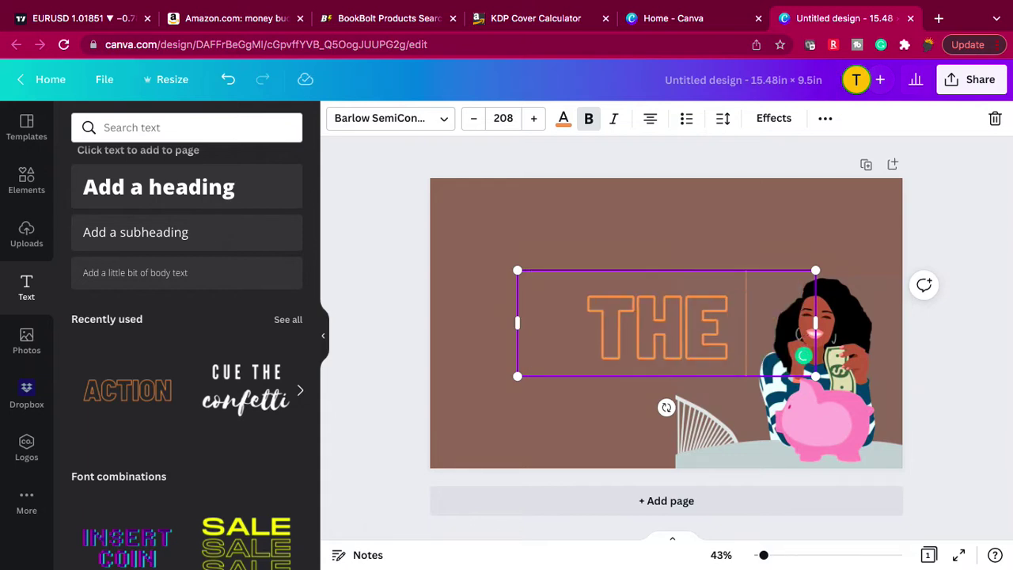
text( SAVVY)
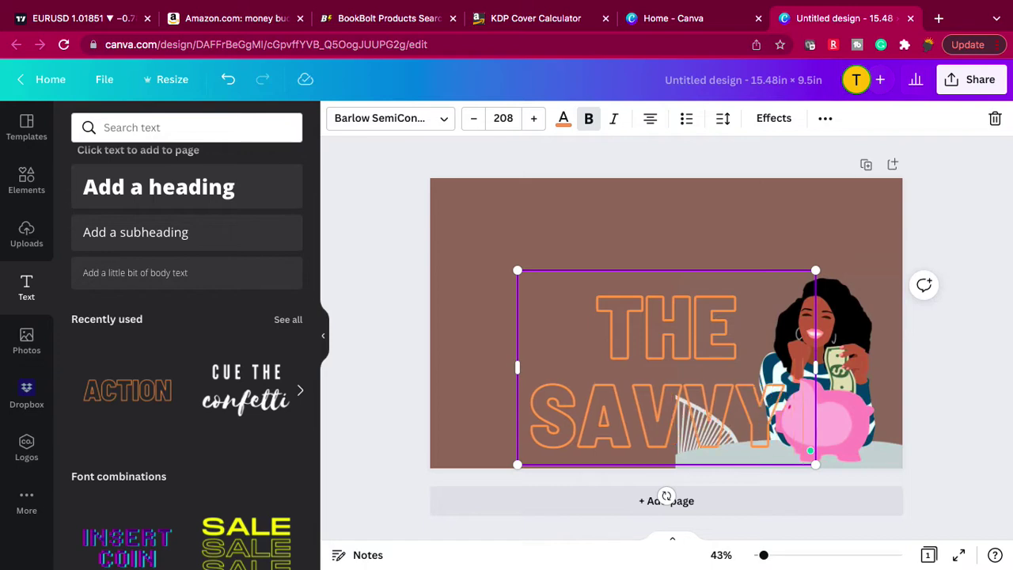
text( BUDGET PLA)
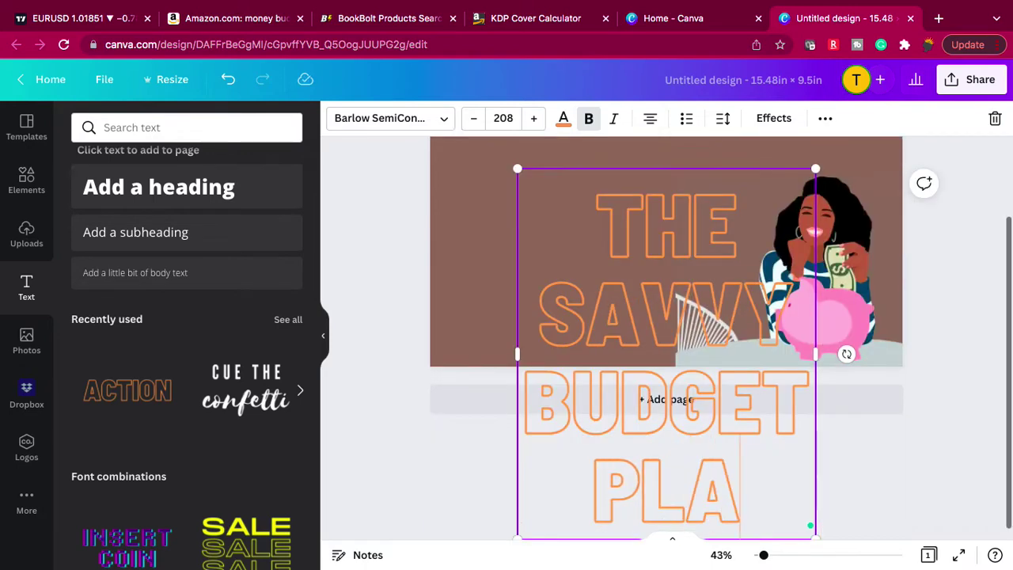
text(NNER)
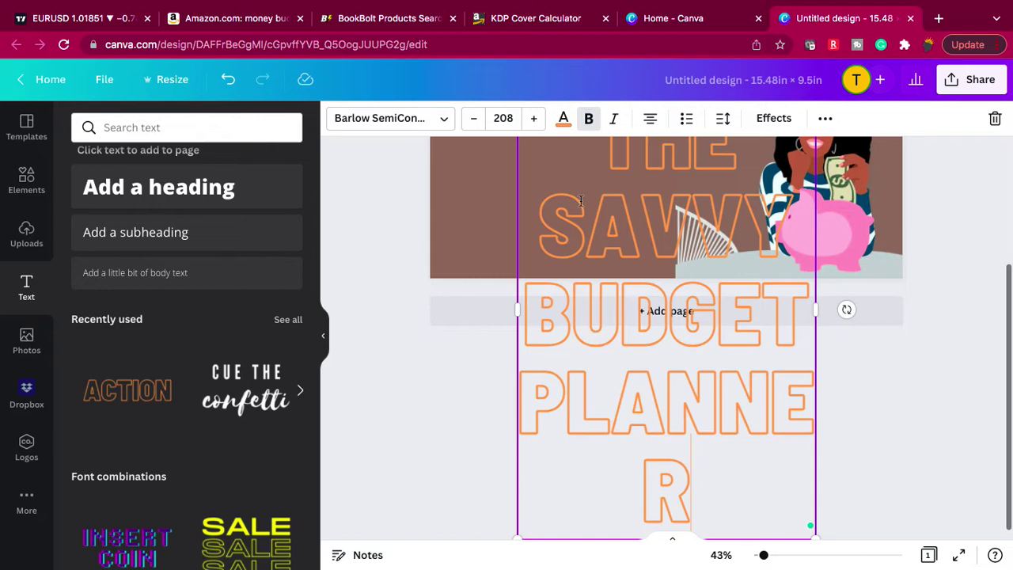
Reduce the title's font size to 144 so PLANNER fits on its own line
click(476, 121)
click(475, 120)
click(475, 120)
click(476, 121)
click(476, 120)
click(475, 120)
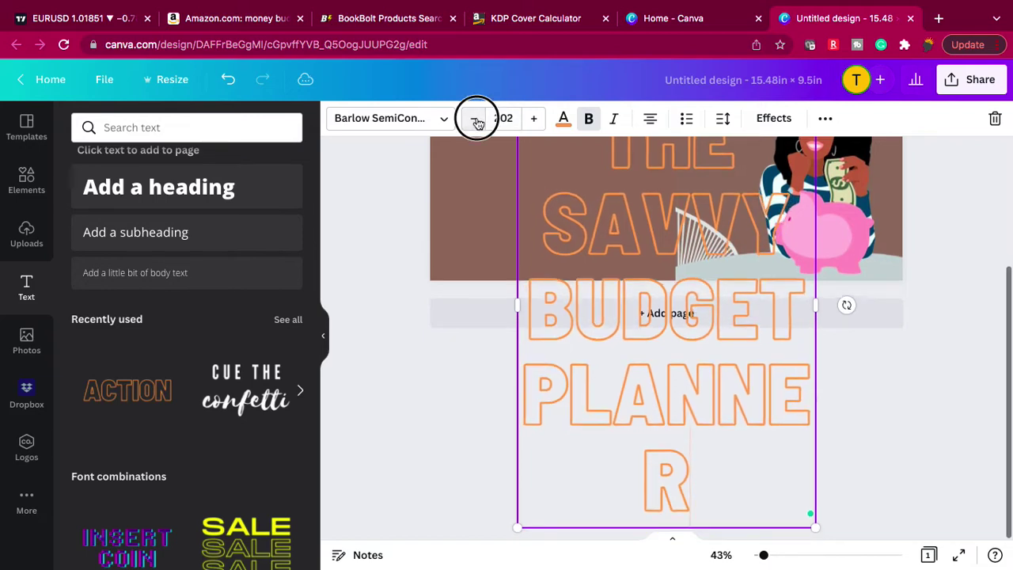
click(476, 121)
click(476, 121)
click(475, 120)
click(476, 120)
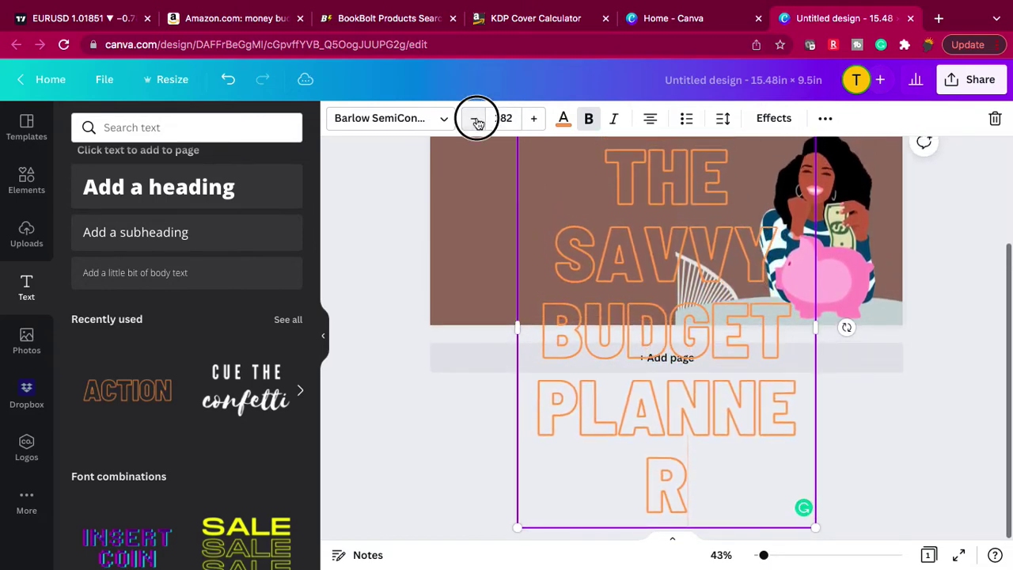
click(475, 120)
click(475, 120)
click(476, 120)
click(476, 120)
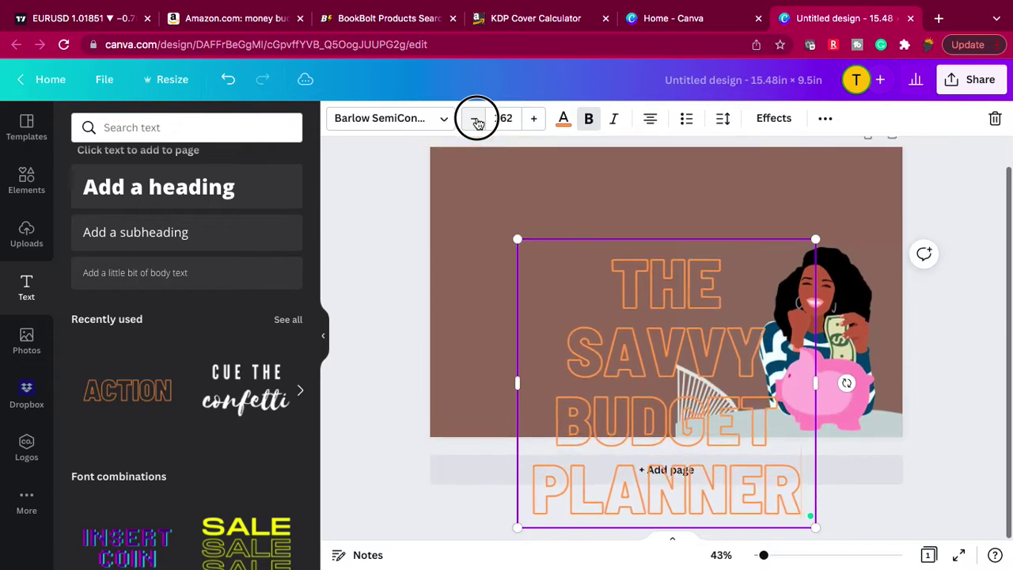
click(475, 120)
click(476, 120)
click(475, 120)
click(476, 120)
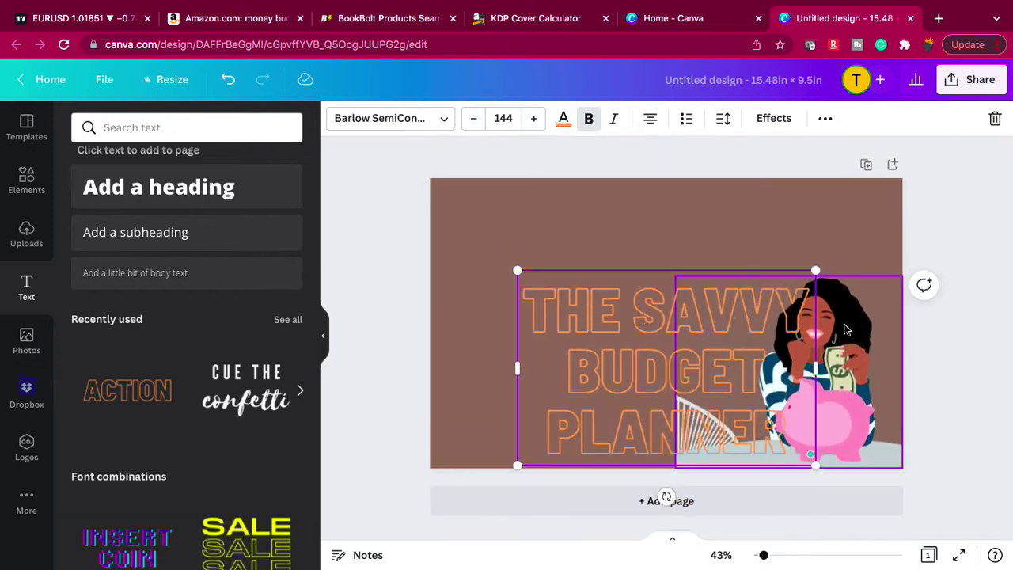
Move the title to the cover's top right and narrow its text box from the corners
mouse_move(842, 331)
mouse_down()
mouse_move(859, 327)
mouse_move(842, 331)
mouse_up()
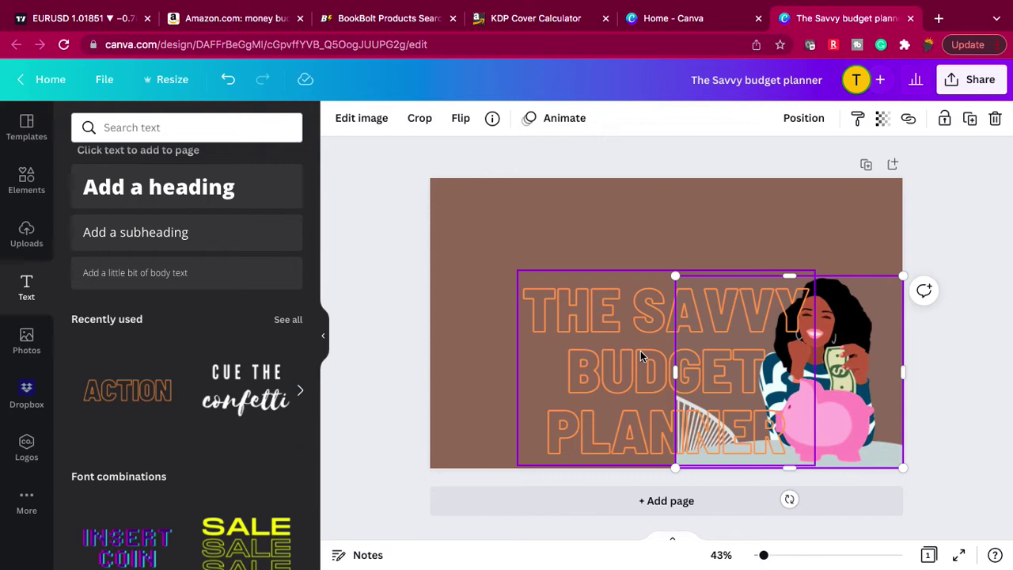
drag(643, 355, 733, 253)
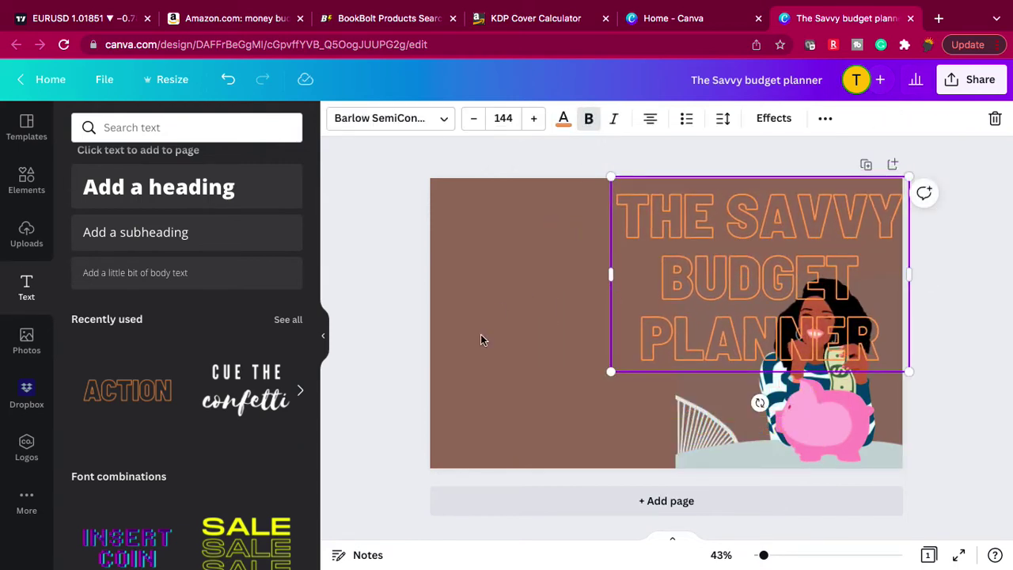
drag(609, 372, 647, 348)
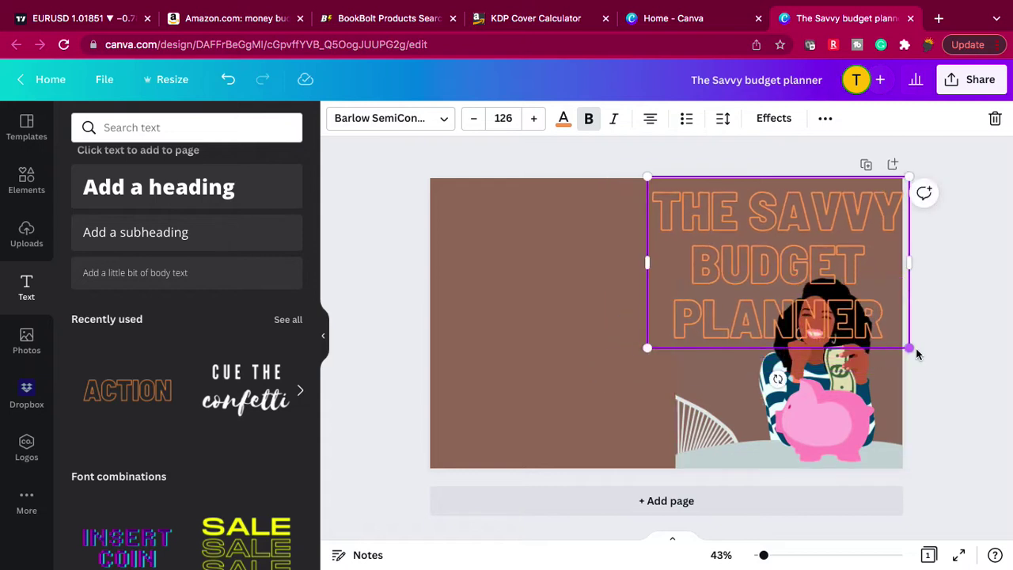
drag(909, 348, 892, 337)
drag(468, 120, 468, 121)
drag(730, 276, 748, 278)
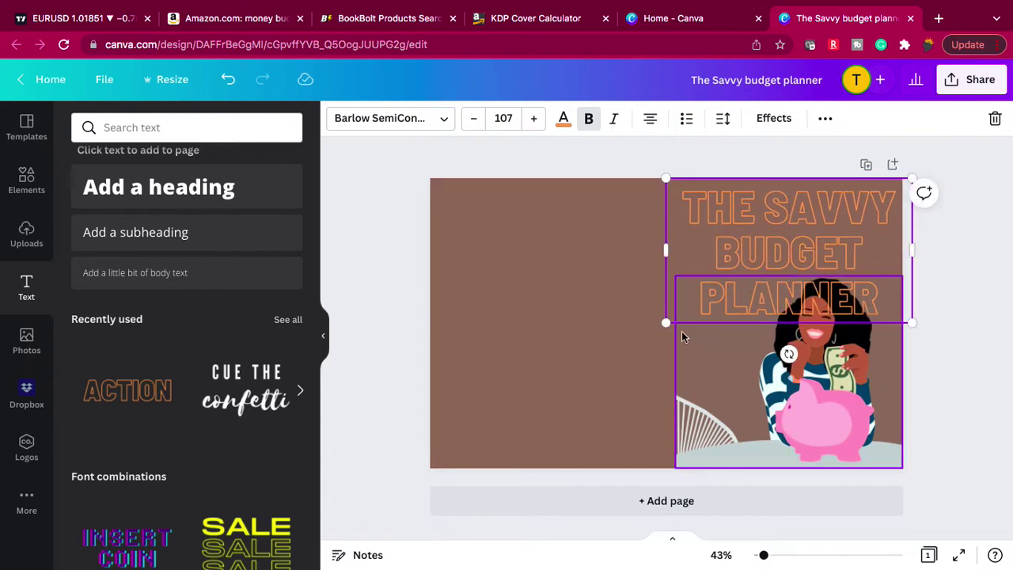
Lower the title font size to 90.2
click(473, 121)
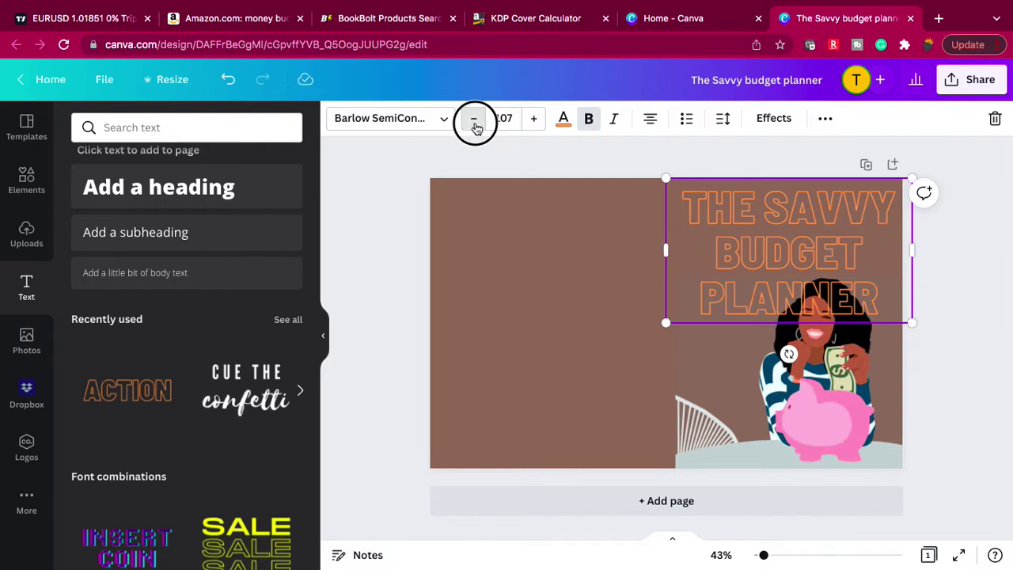
click(473, 121)
click(473, 121)
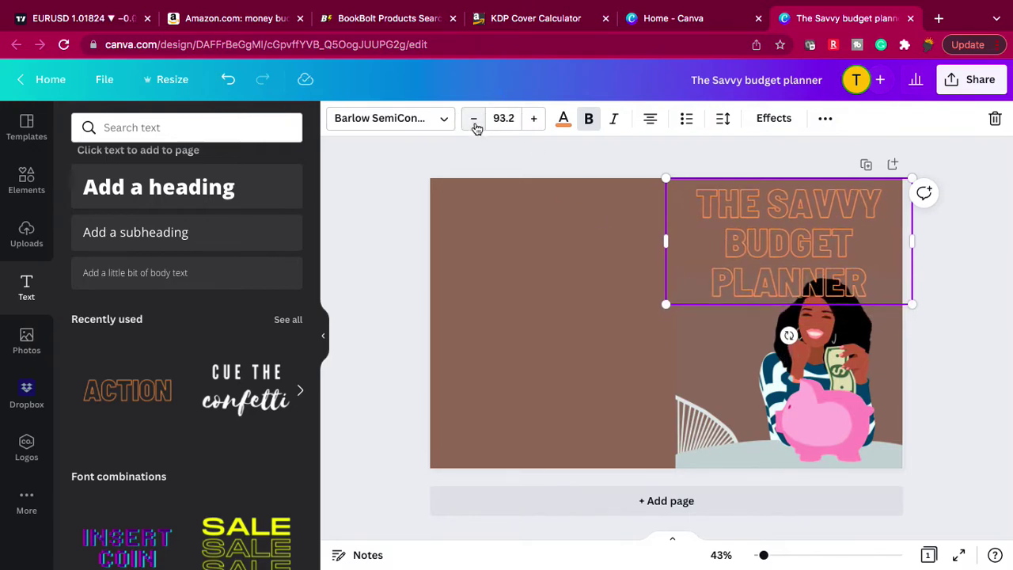
click(473, 120)
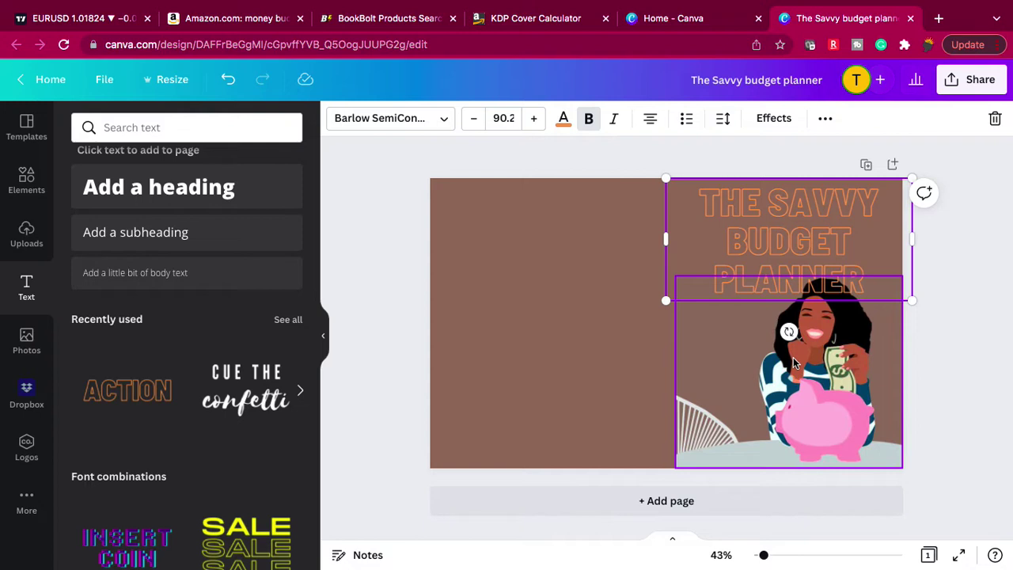
Reposition the piggy-bank illustration at the bottom right, just below the title
drag(808, 369, 831, 355)
click(608, 378)
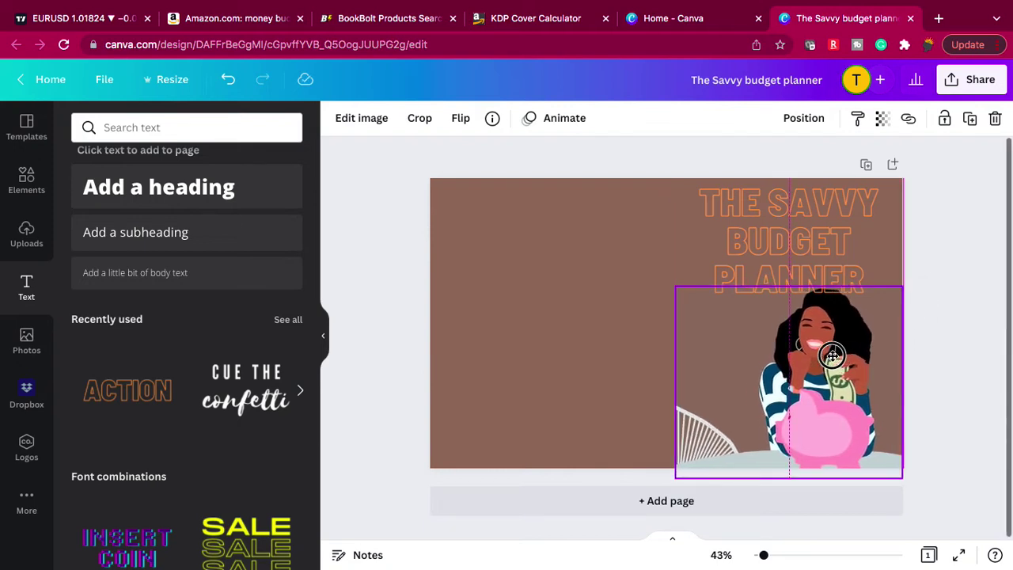
drag(831, 354, 832, 355)
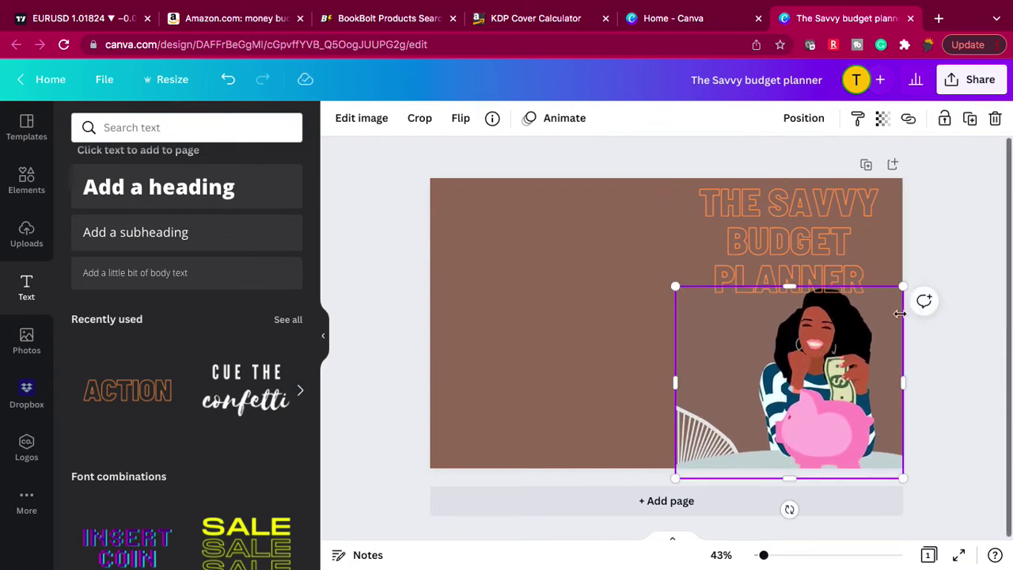
click(936, 252)
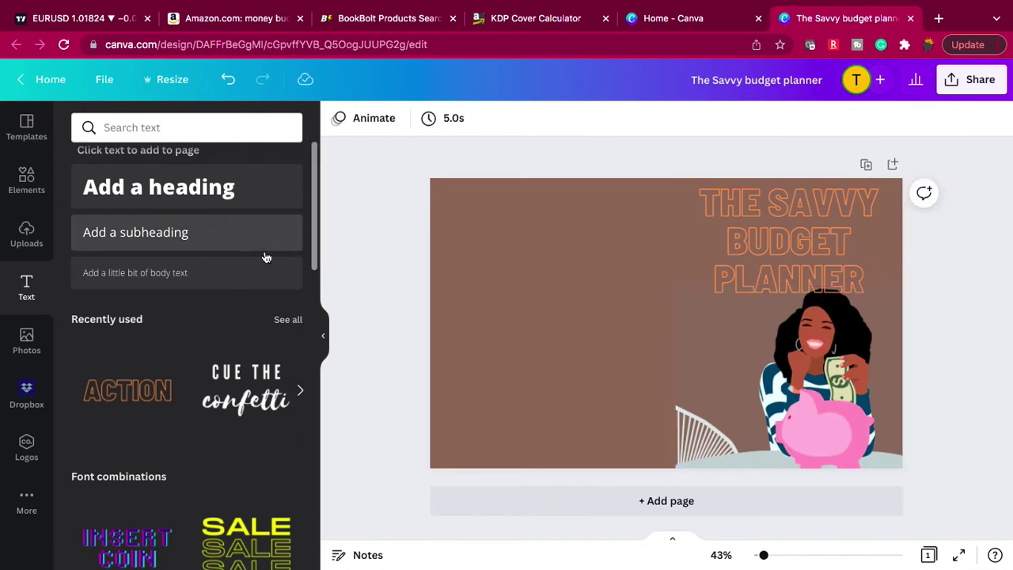
Insert the recently used banknotes graphic, place it upper left and enlarge it to about 6.9 × 7.1 in
click(26, 179)
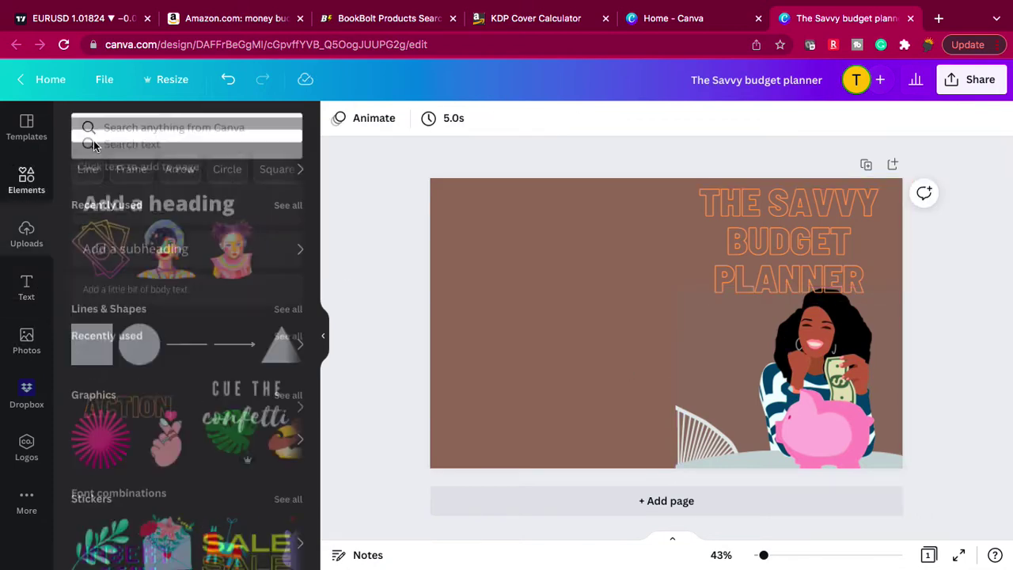
click(100, 250)
drag(688, 336, 519, 267)
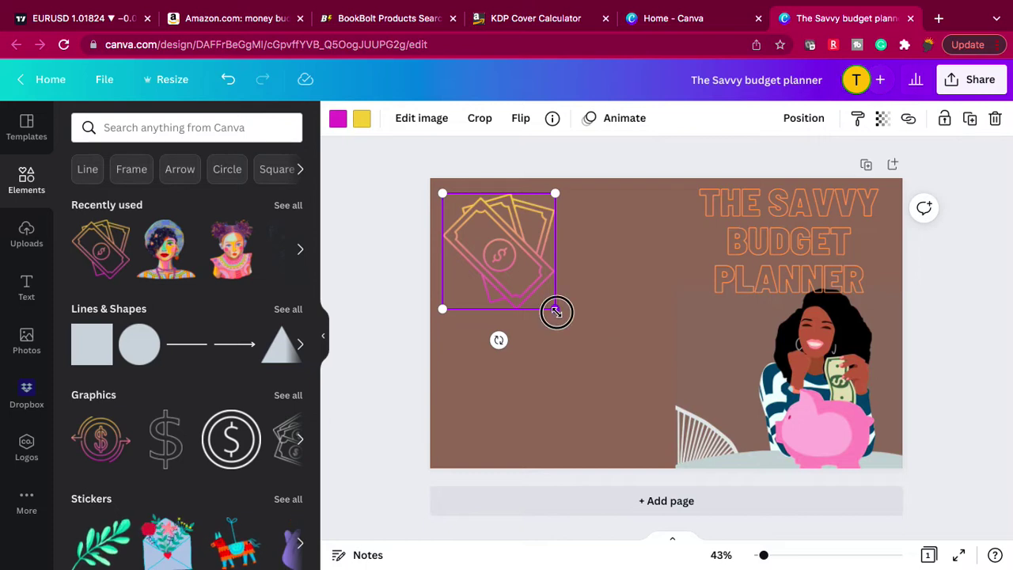
mouse_move(554, 309)
mouse_down()
mouse_move(608, 439)
mouse_move(608, 480)
mouse_move(545, 316)
mouse_move(548, 336)
mouse_move(548, 325)
mouse_up()
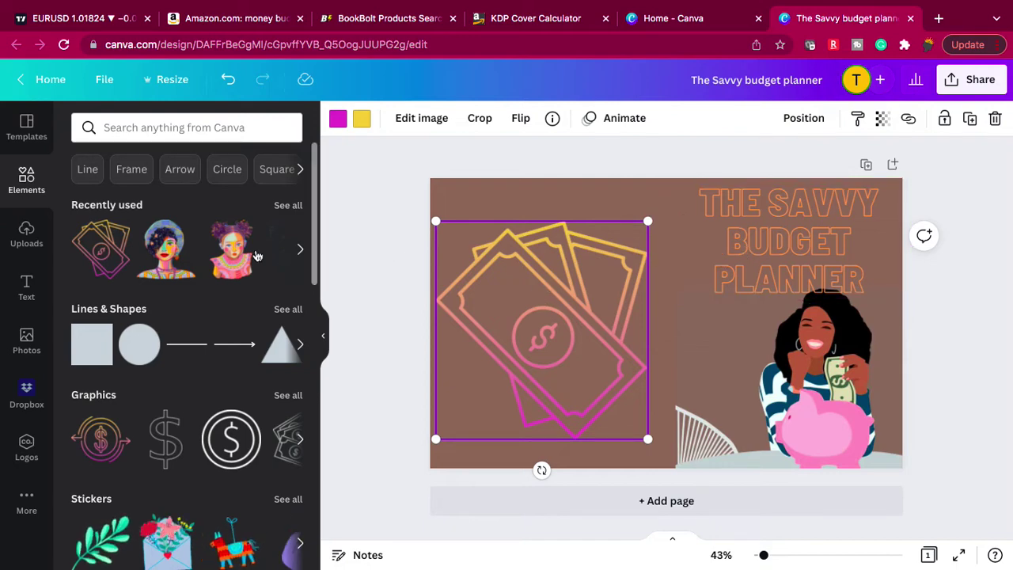
click(26, 231)
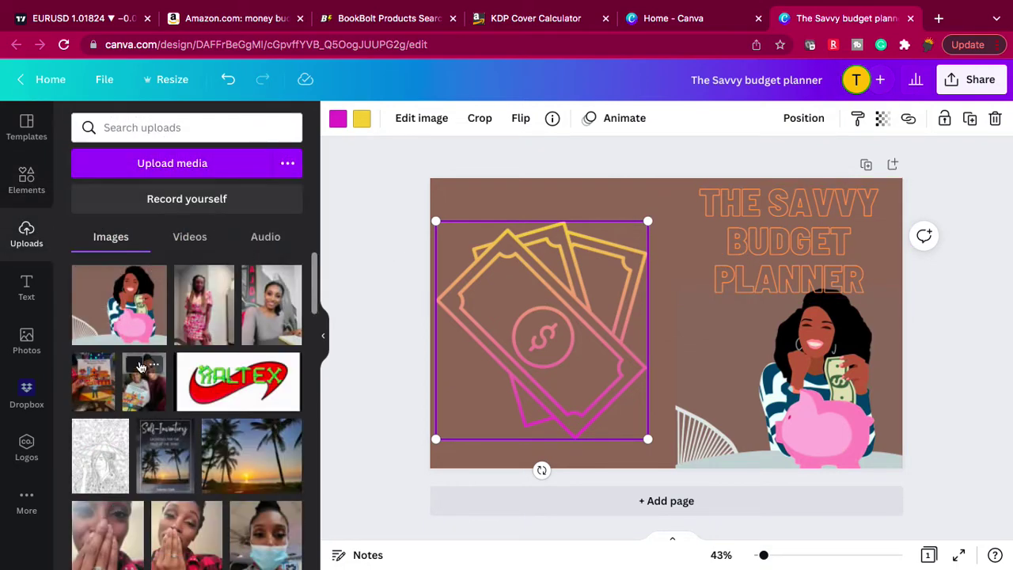
scroll(141, 367, down, 5)
click(151, 371)
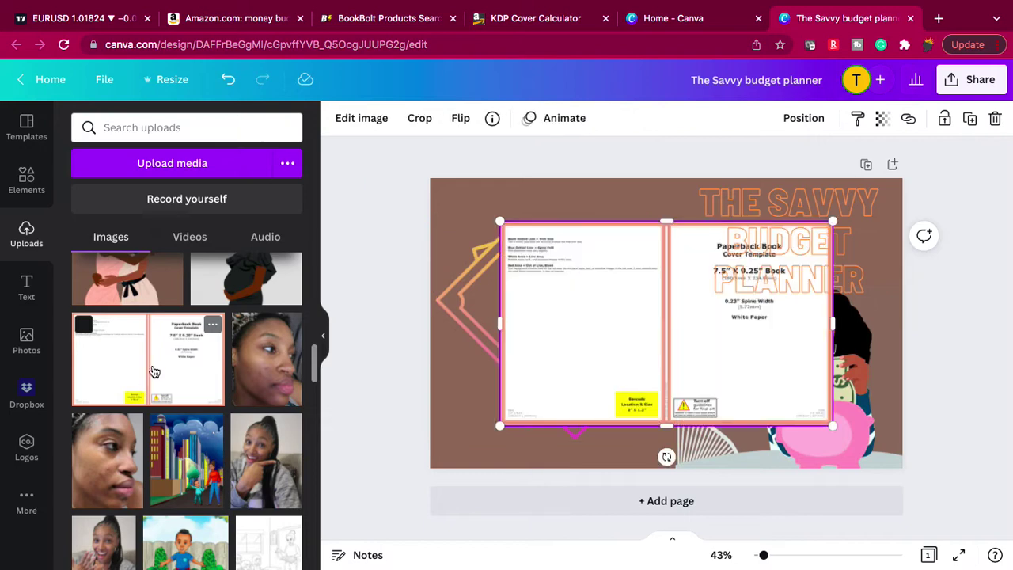
drag(608, 310, 540, 263)
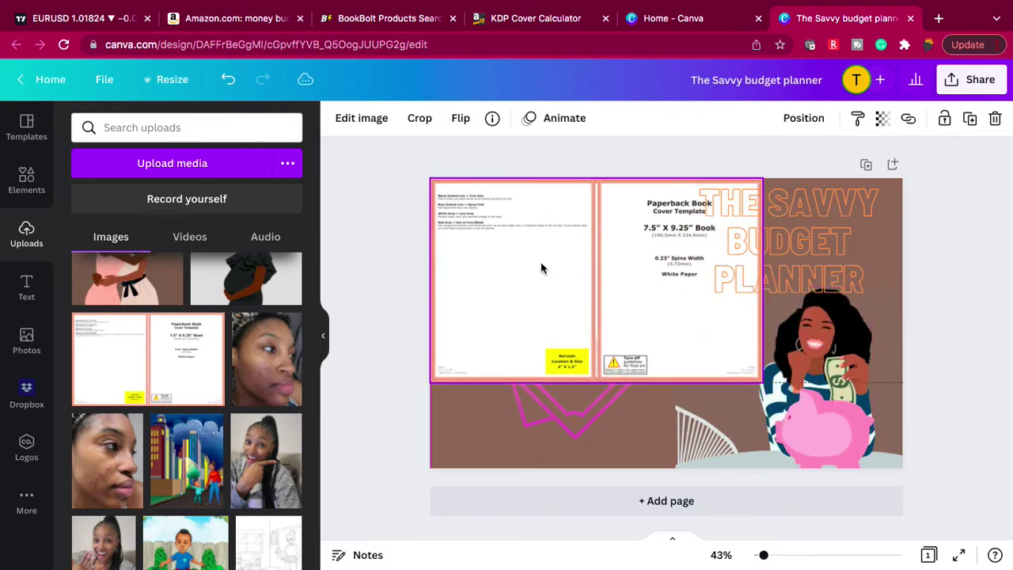
click(26, 181)
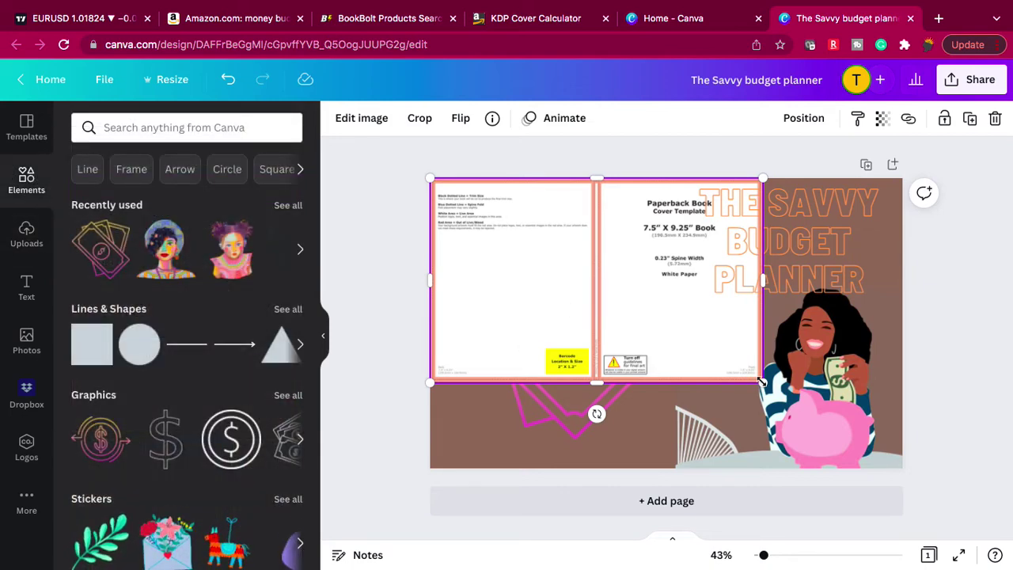
drag(763, 382, 902, 466)
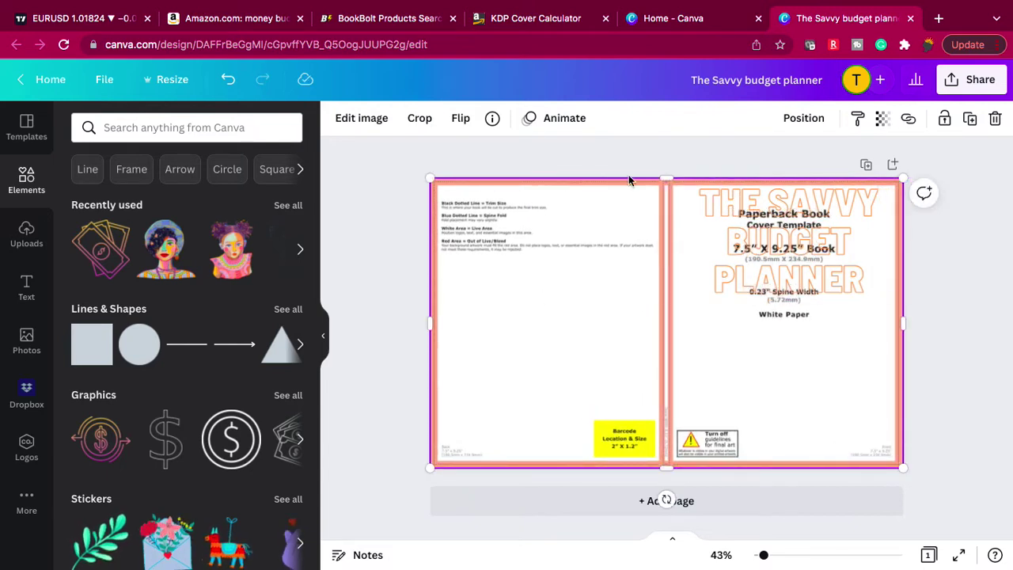
click(881, 120)
drag(880, 184, 776, 187)
click(689, 346)
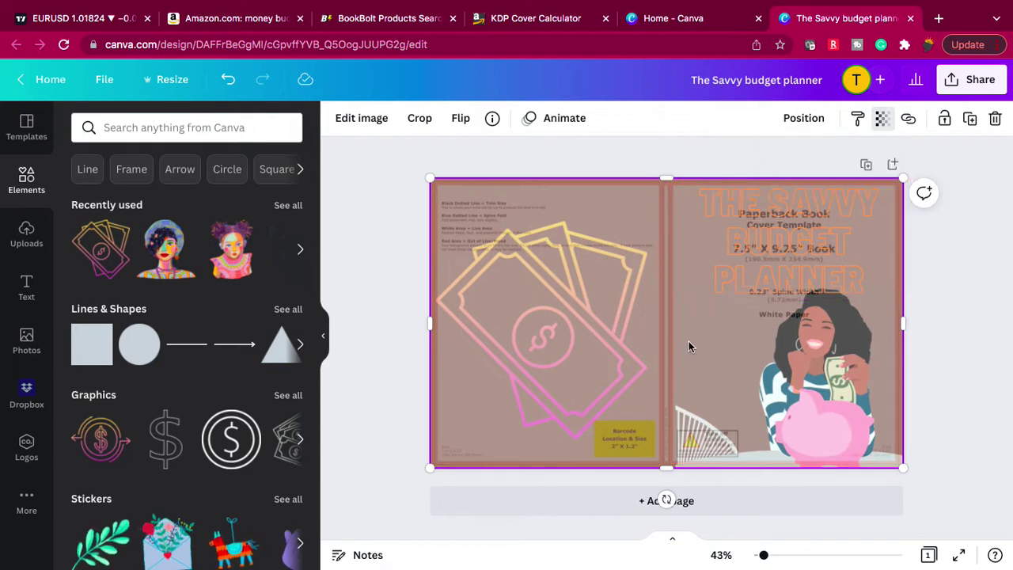
click(995, 118)
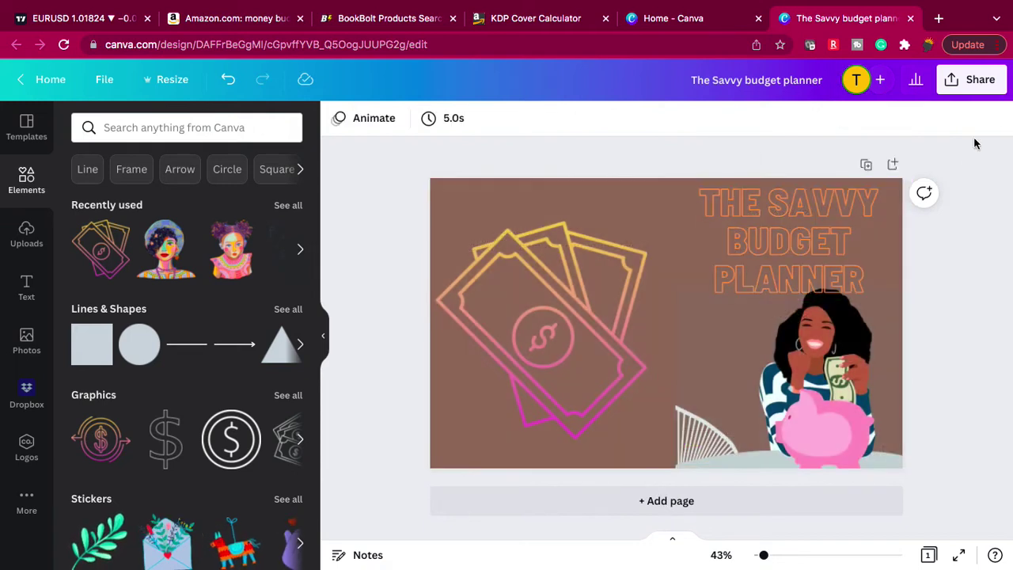
Download the cover design with file type PDF Print instead of PNG
click(957, 83)
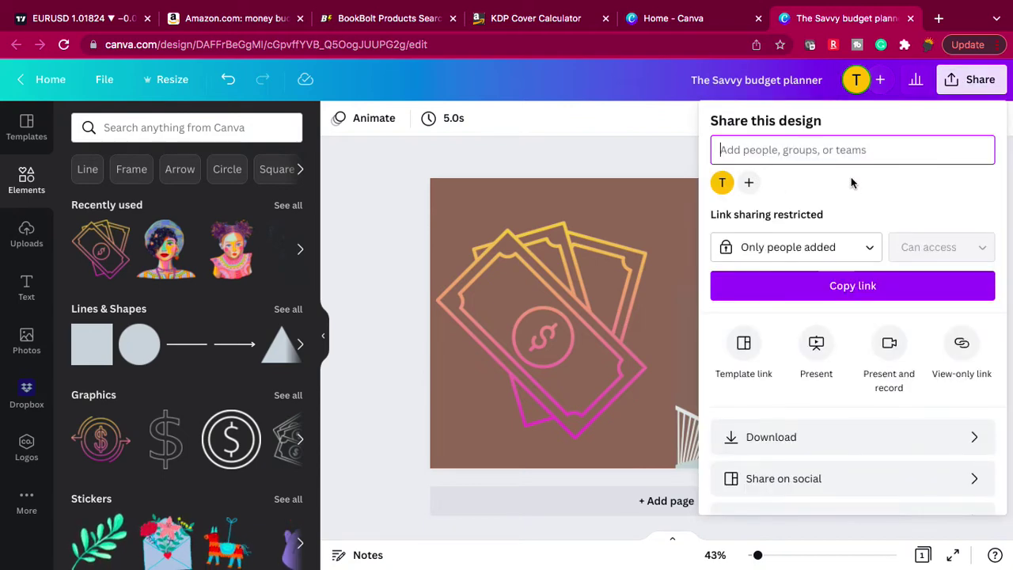
click(569, 151)
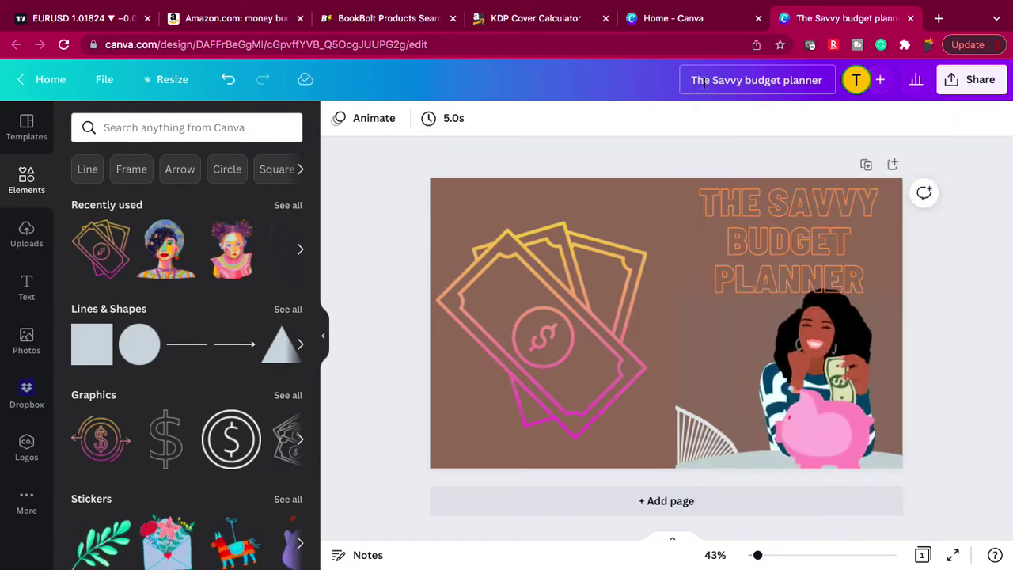
click(975, 82)
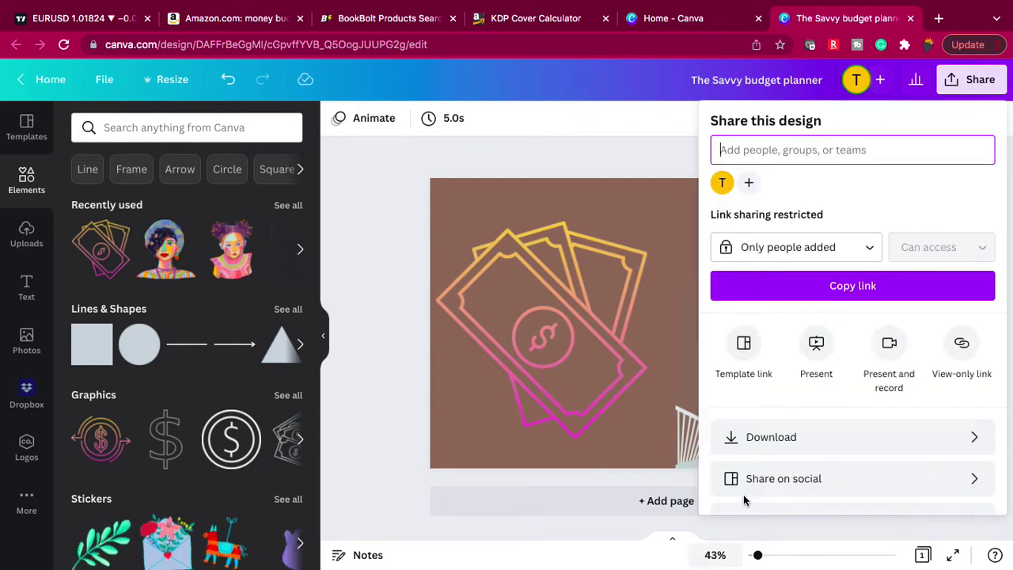
click(751, 437)
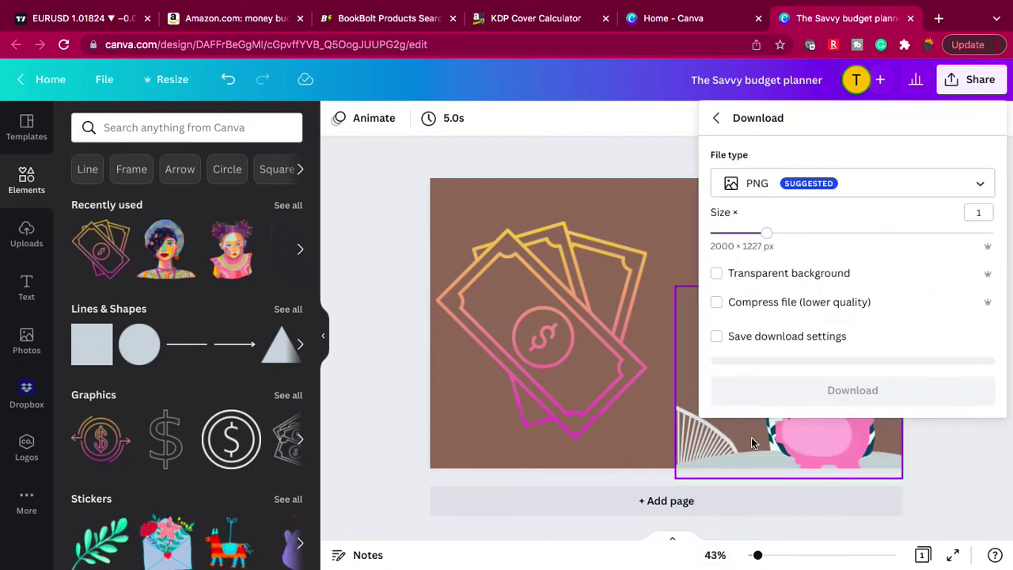
click(755, 185)
click(775, 291)
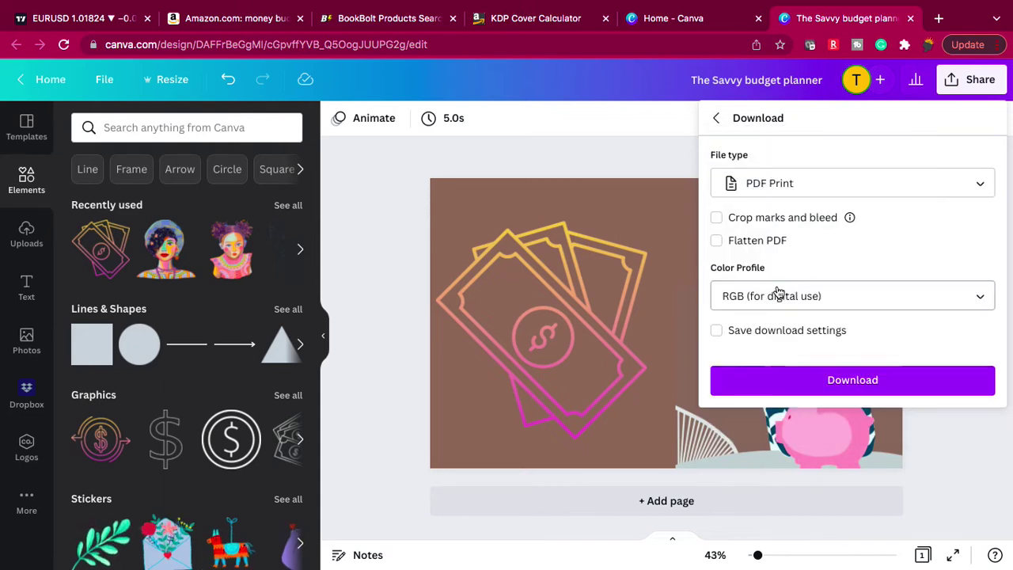
click(793, 382)
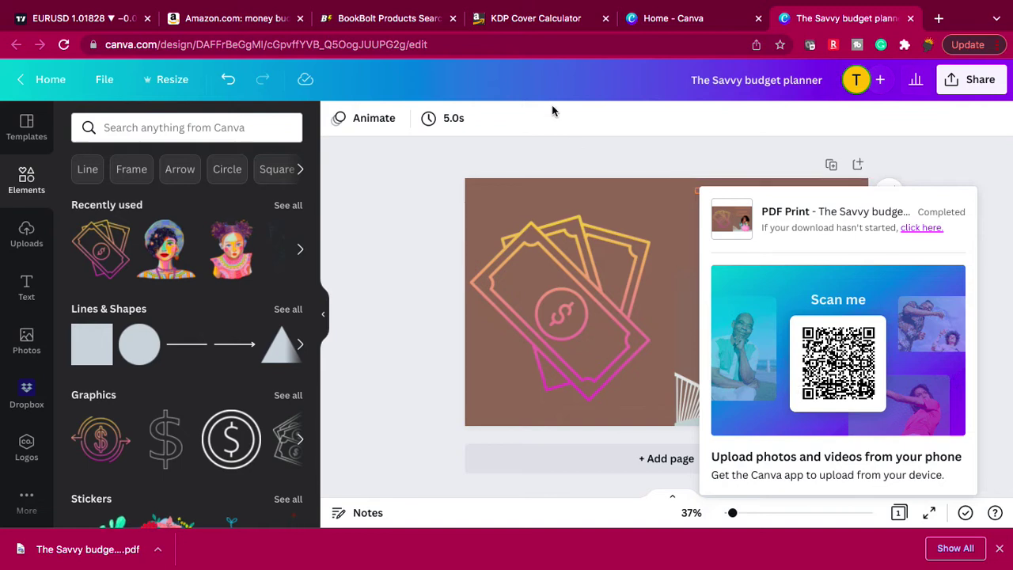
click(346, 26)
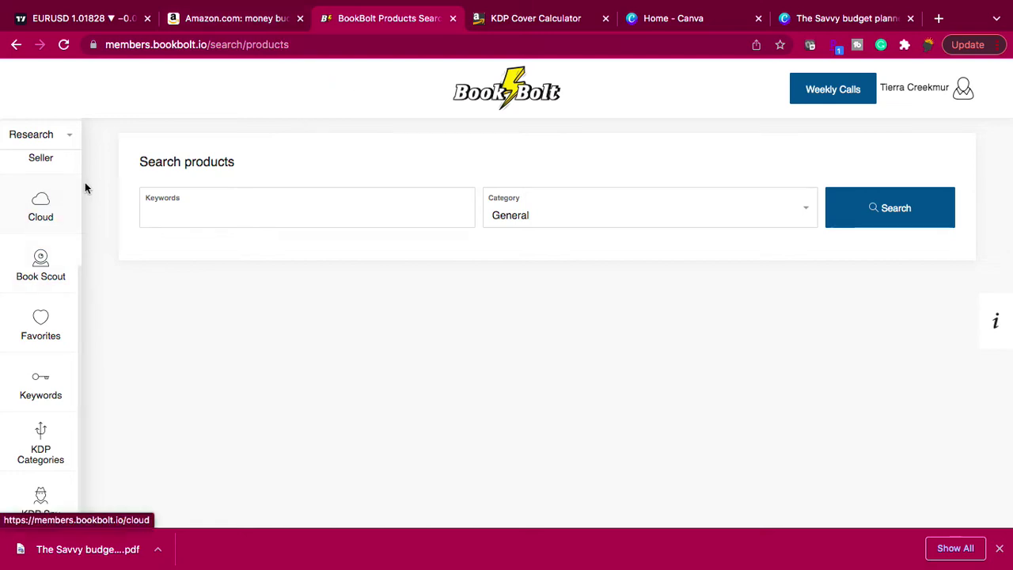
Switch the sidebar to Create and launch BookBolt Designer, dismissing the template chooser
click(70, 137)
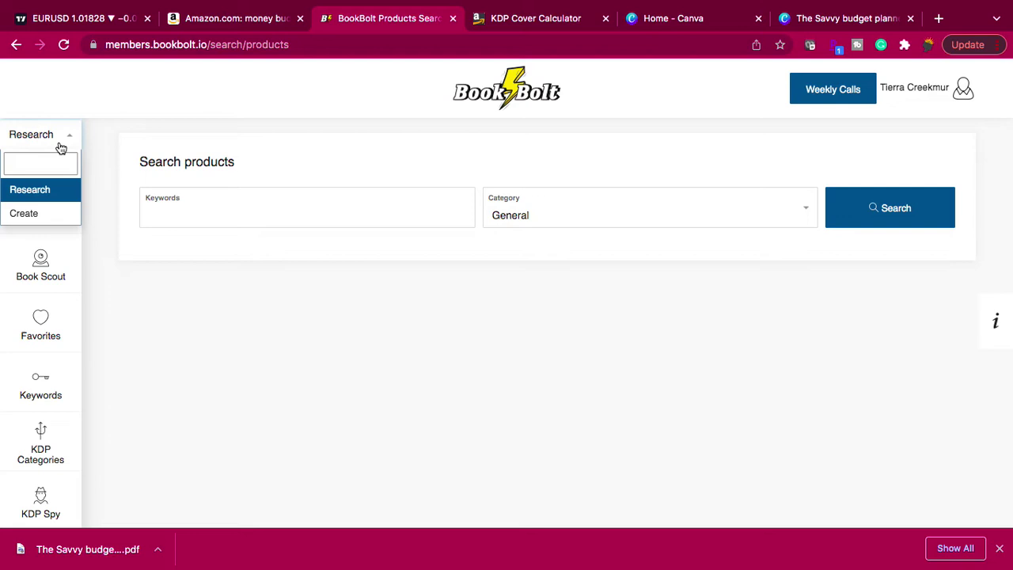
click(40, 221)
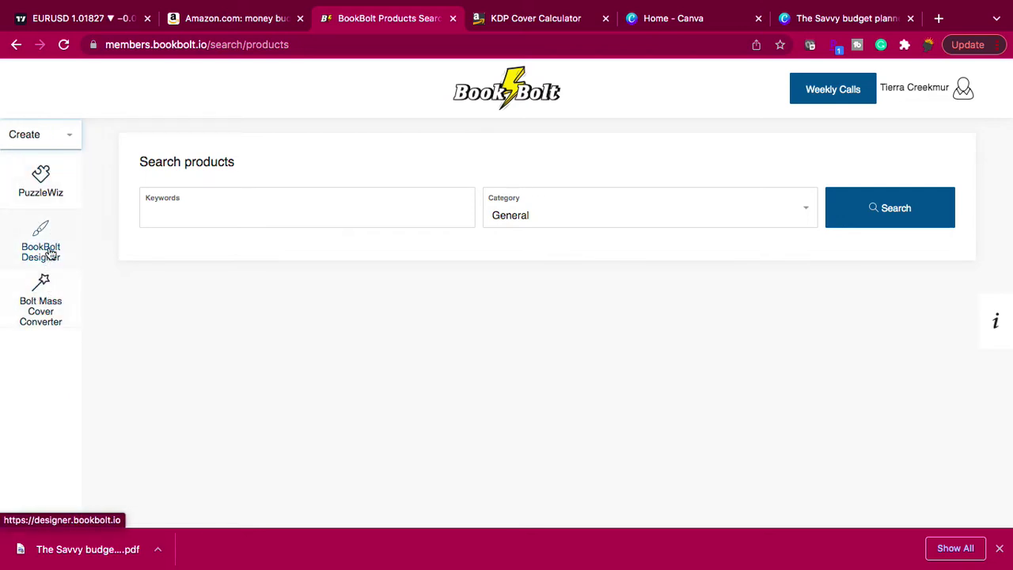
click(40, 250)
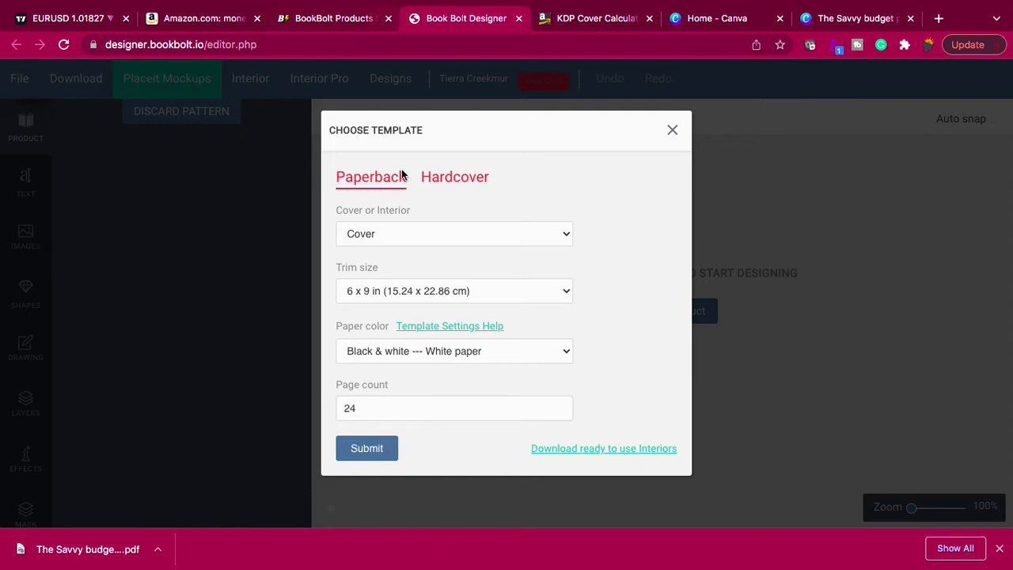
click(672, 132)
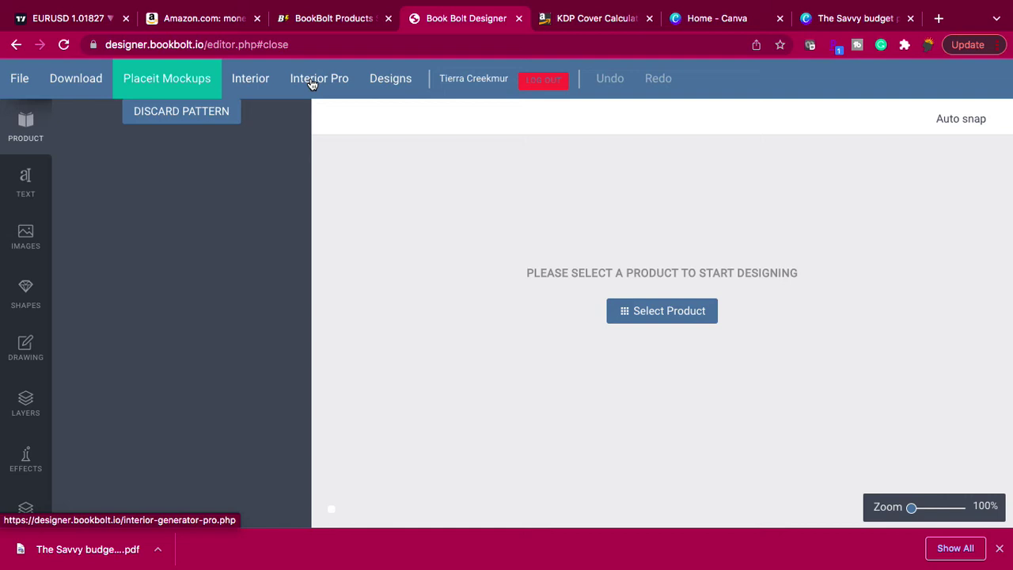
Open Interior Generator Pro and add a Page 2–3 spread
click(312, 81)
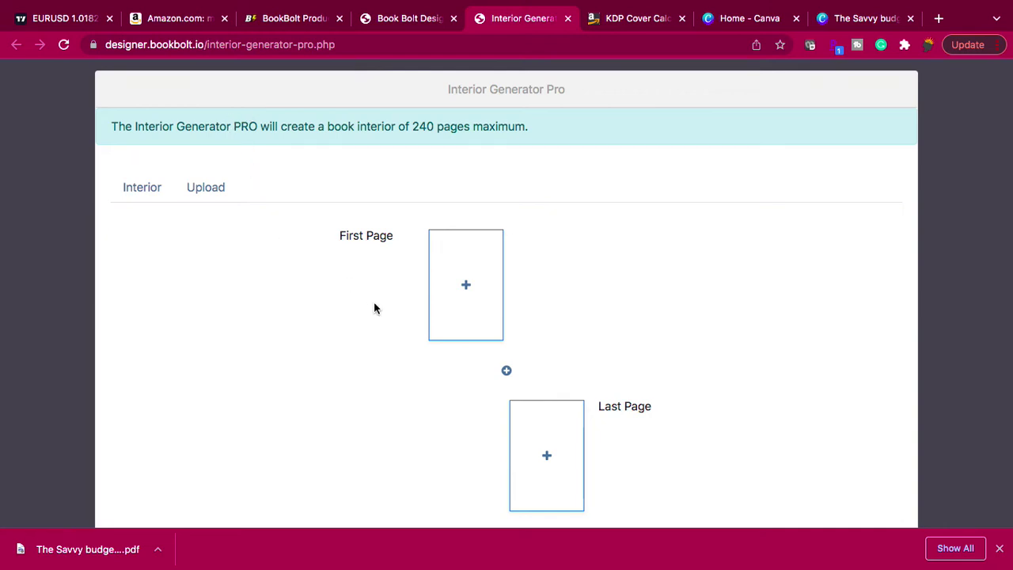
scroll(373, 307, down, 3)
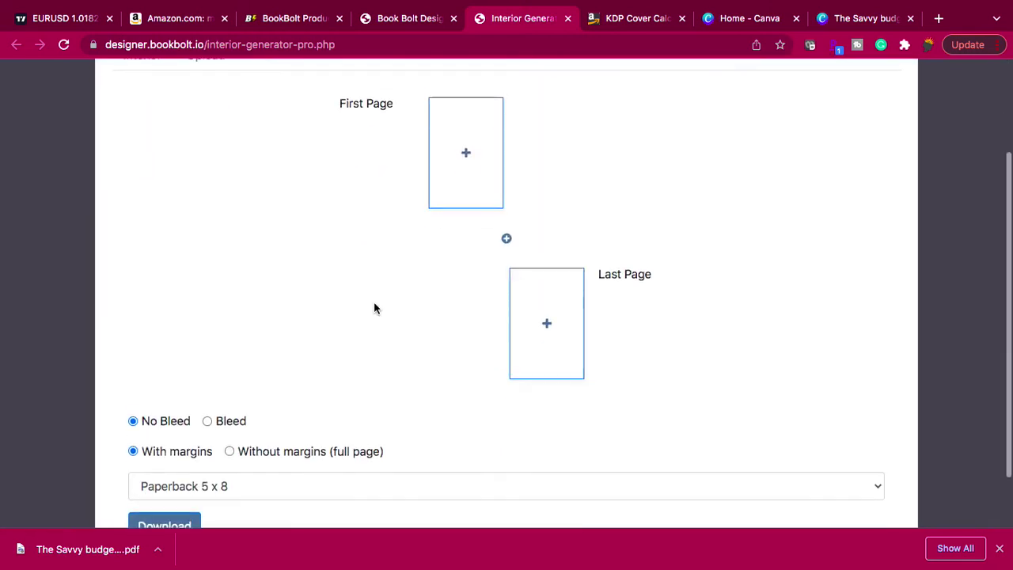
click(507, 236)
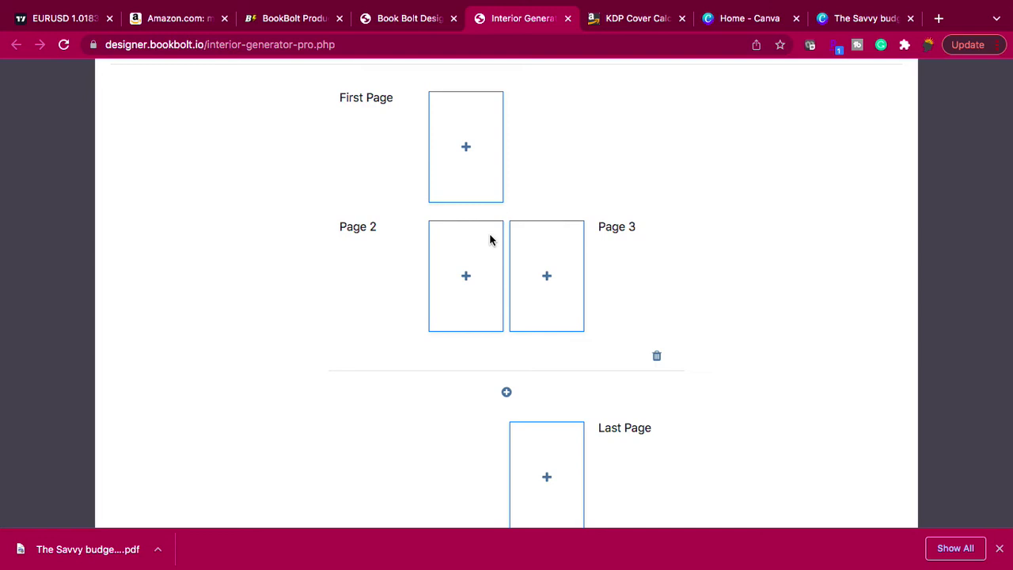
scroll(554, 451, up, 3)
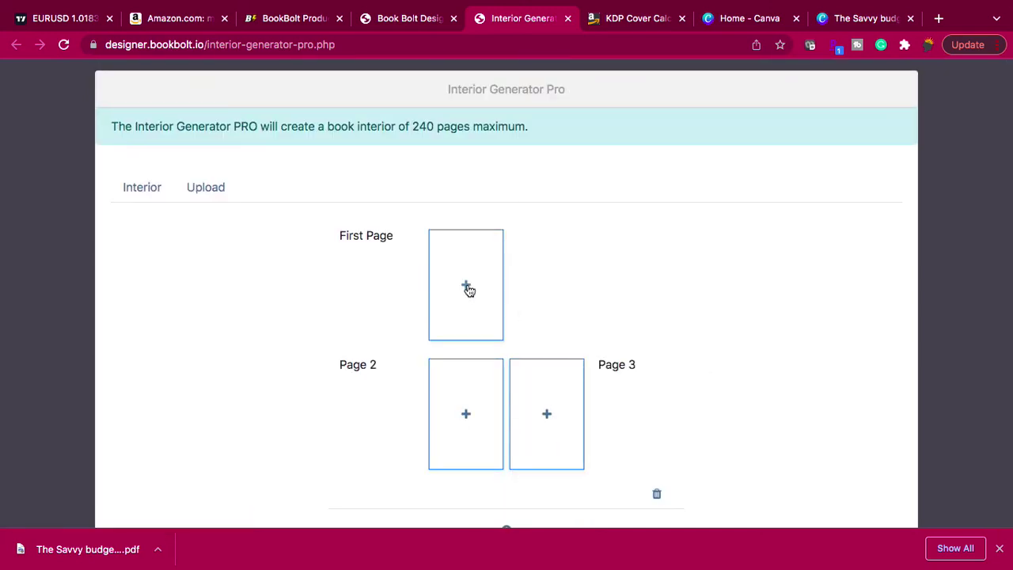
Set the first page to Blank with page # and bring up the Upload area
click(467, 287)
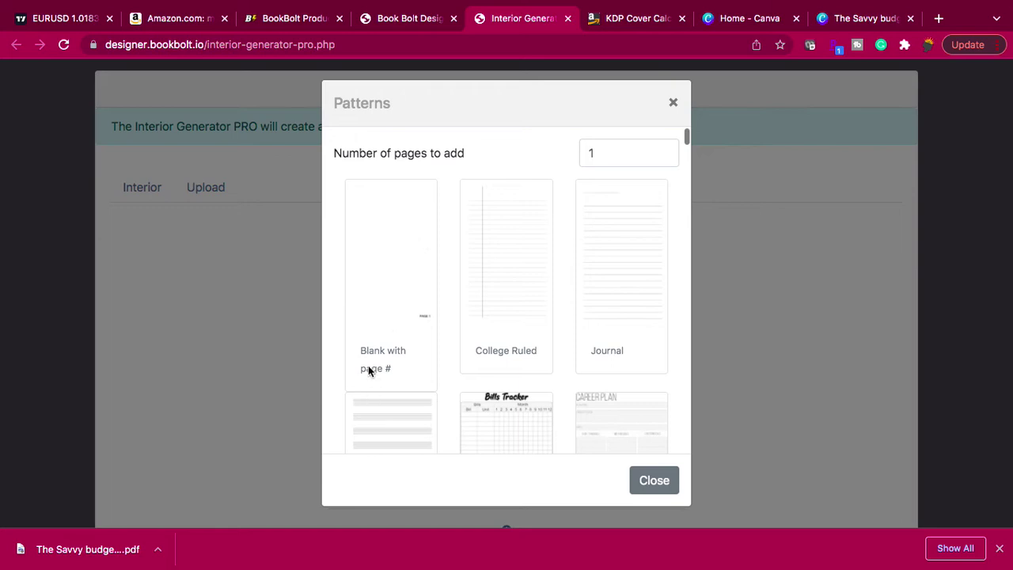
click(388, 259)
scroll(475, 349, down, 3)
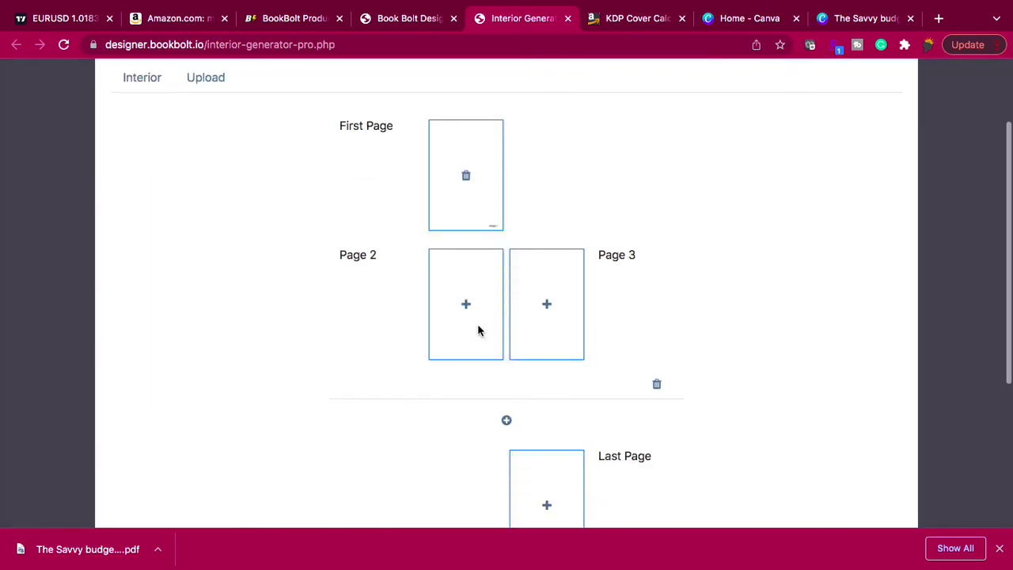
click(465, 304)
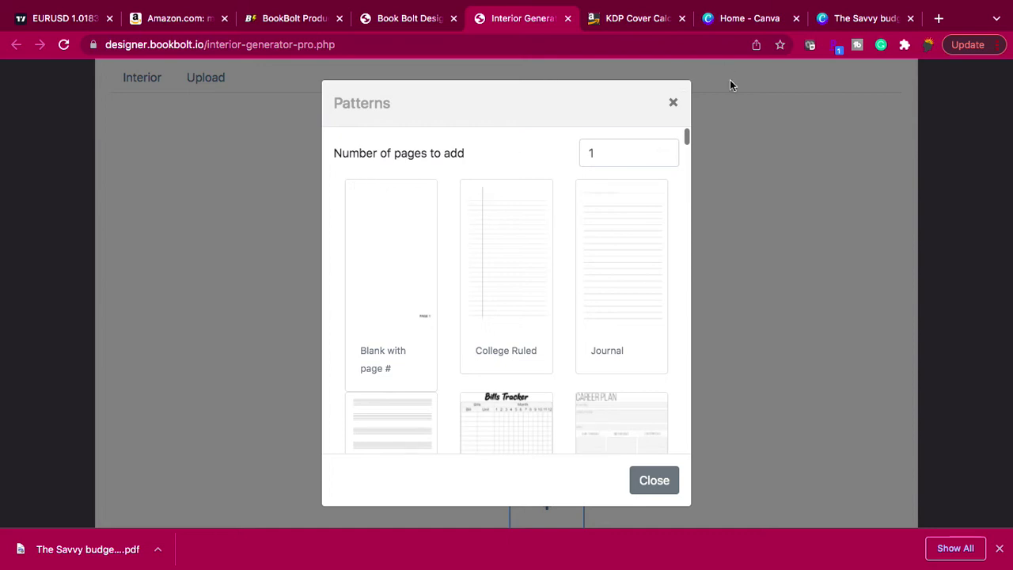
click(716, 165)
scroll(309, 143, up, 2)
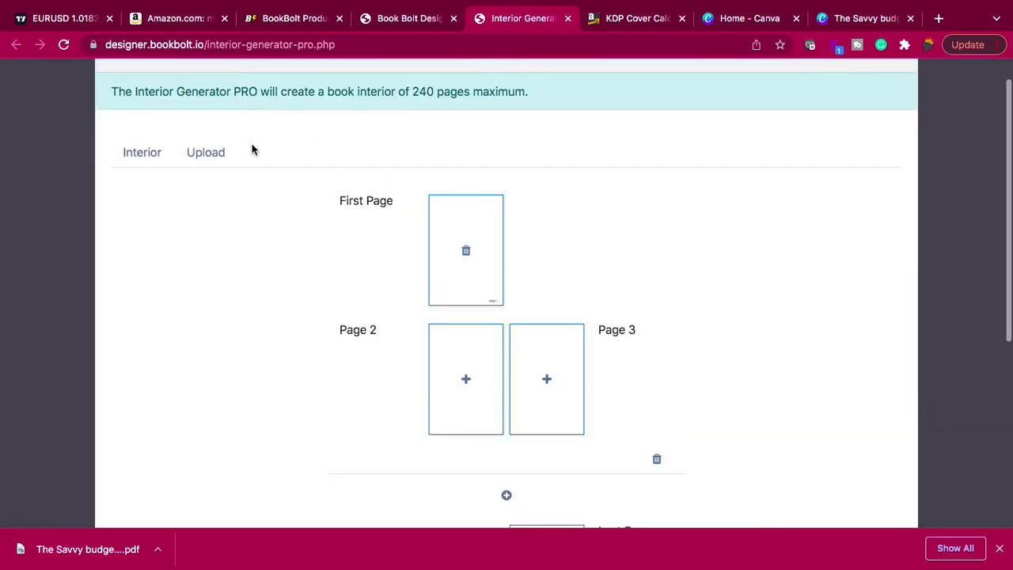
click(202, 152)
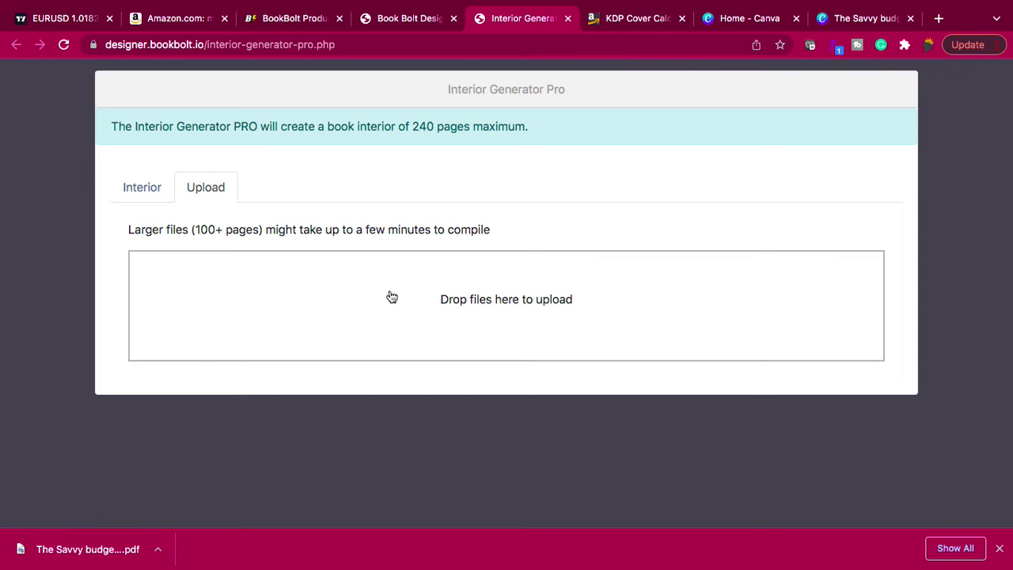
Upload the file This Book belongs to.pdf
click(462, 311)
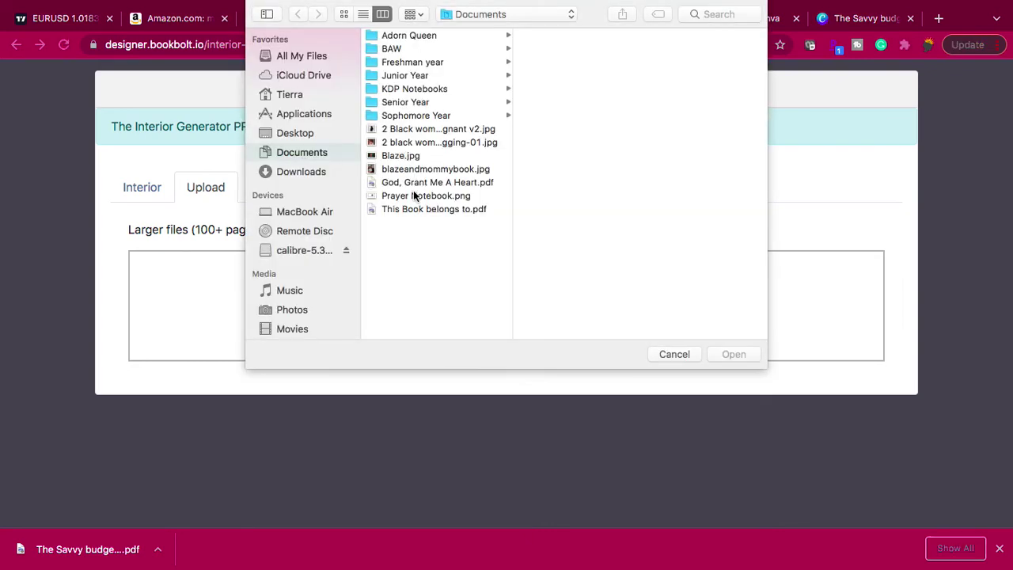
click(403, 209)
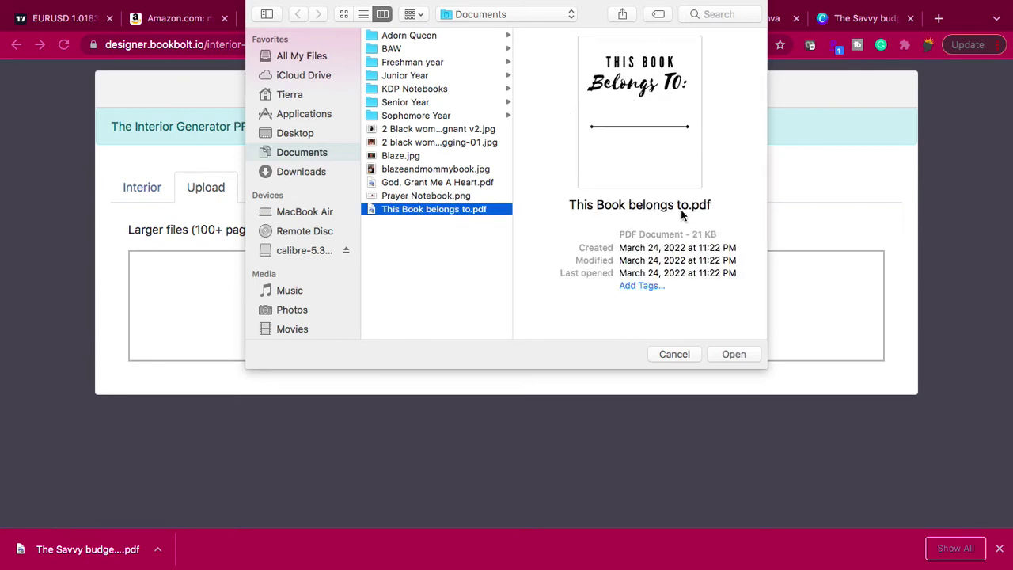
click(720, 354)
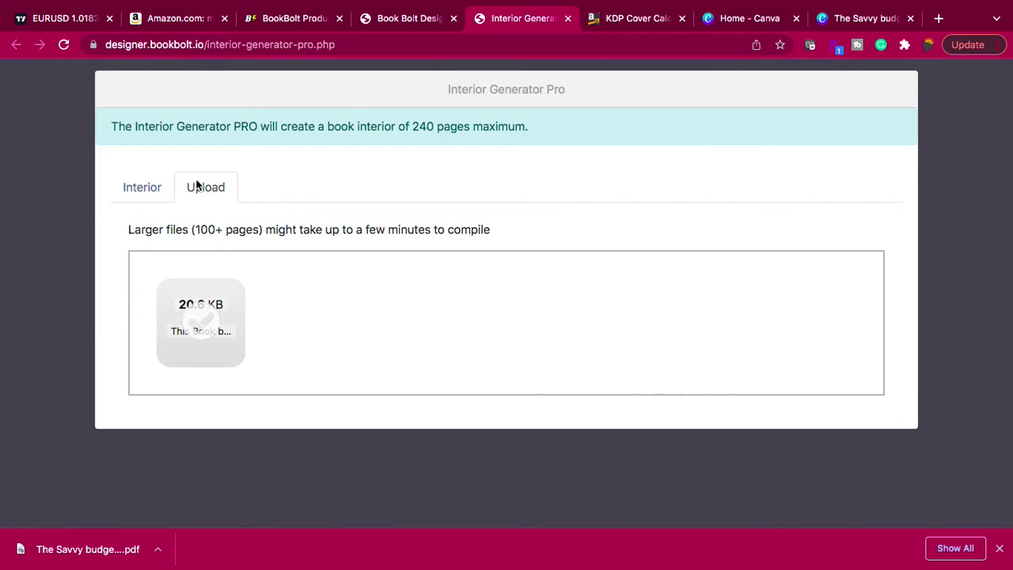
Assign the uploaded belongs-to page (Page_1.png) to Page 2 of the interior
click(140, 194)
click(465, 417)
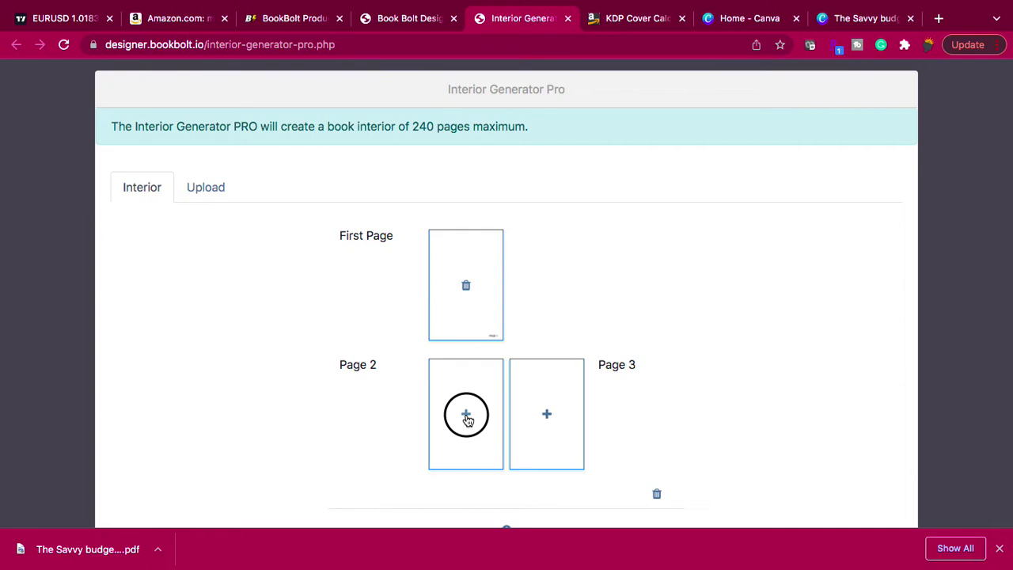
click(402, 234)
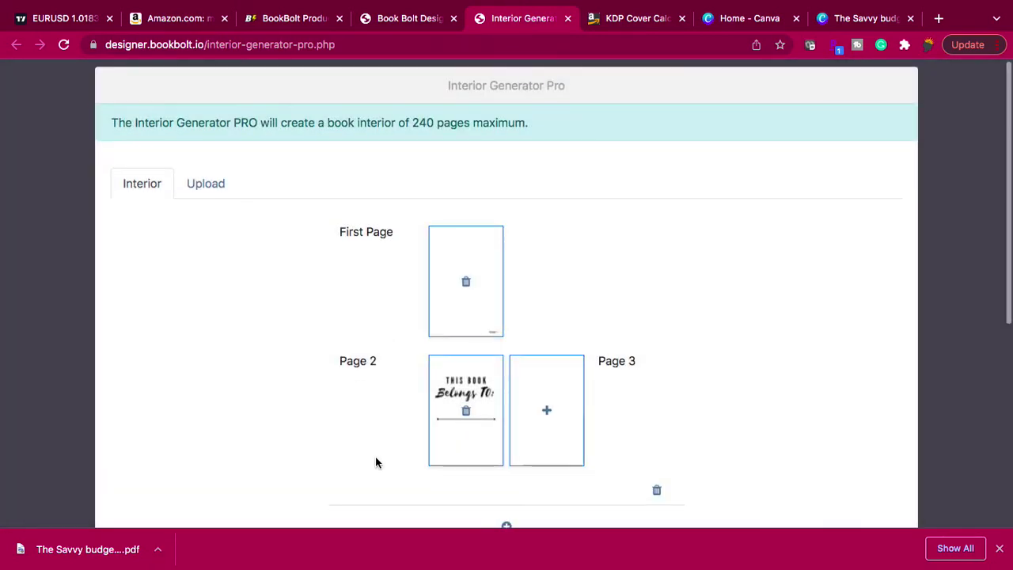
scroll(375, 455, down, 5)
Open the Patterns dialog for Page 3 and browse down to the Bills Tracker layout
click(553, 131)
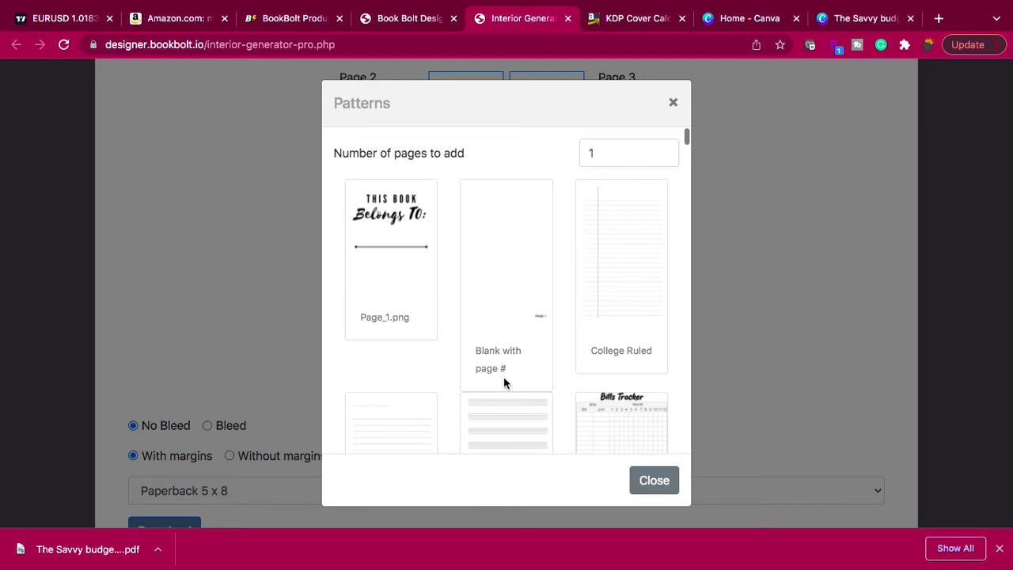
scroll(504, 382, down, 2)
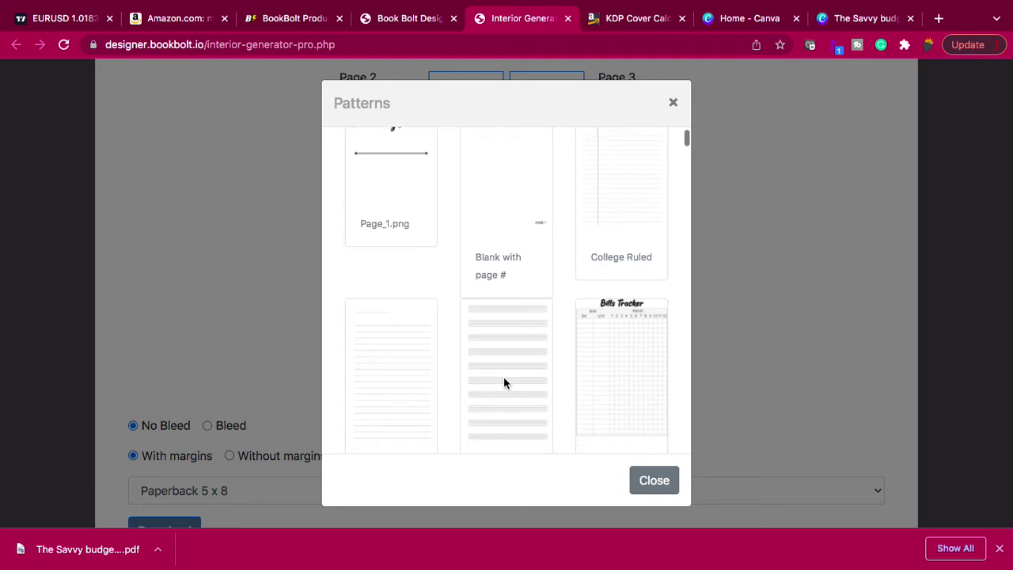
scroll(504, 382, down, 1)
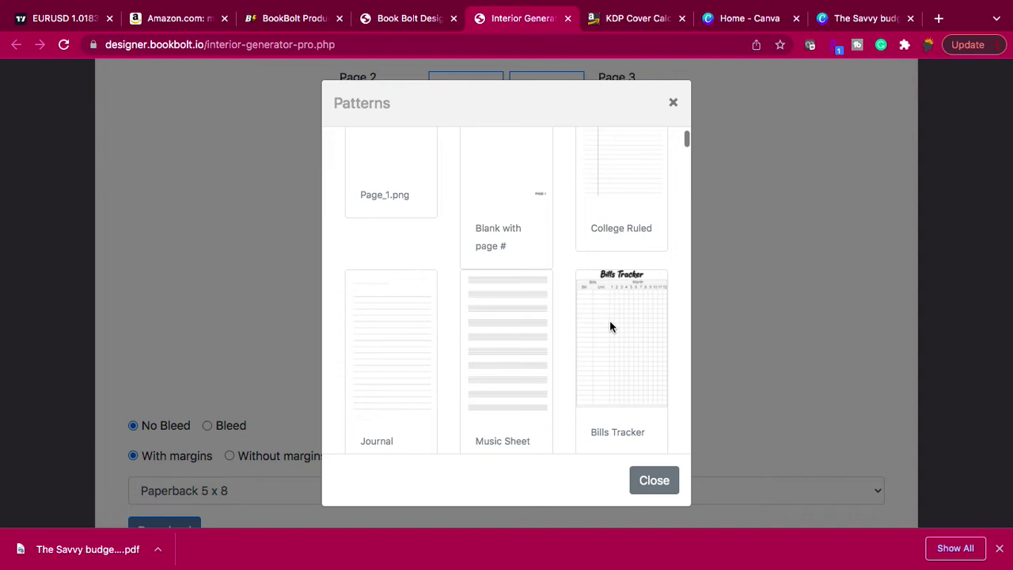
scroll(610, 283, down, 5)
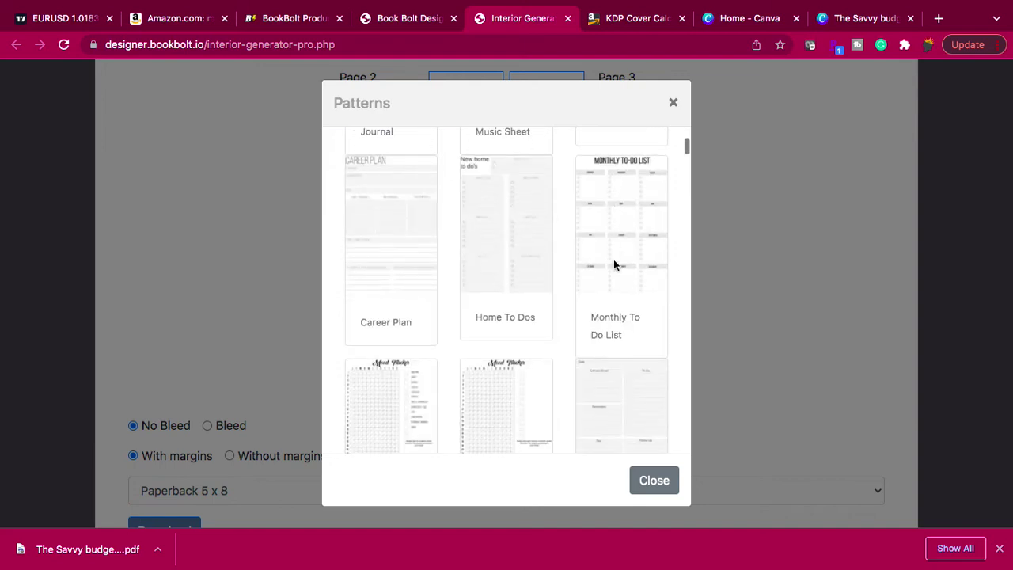
scroll(614, 264, down, 1)
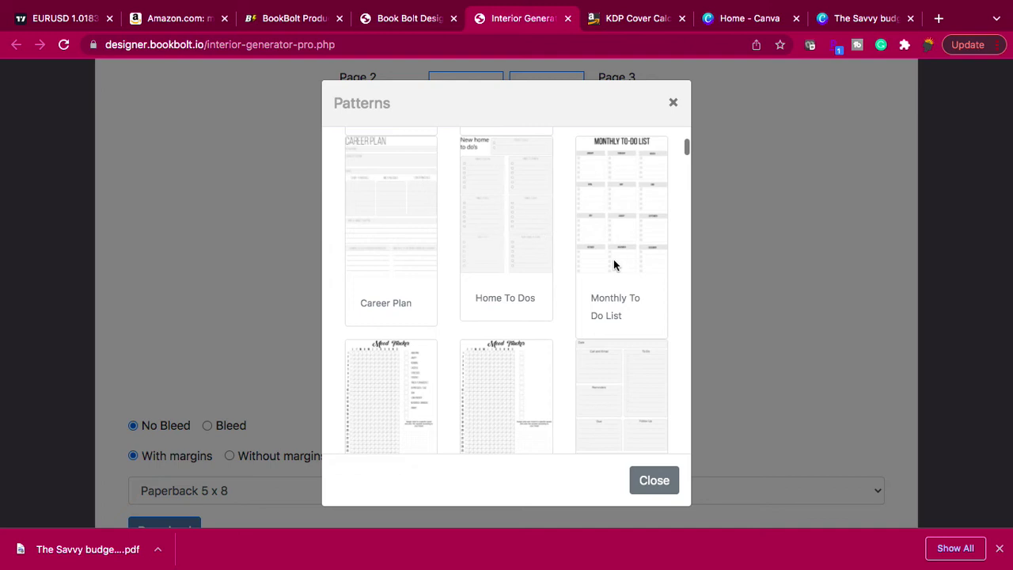
scroll(615, 266, down, 2)
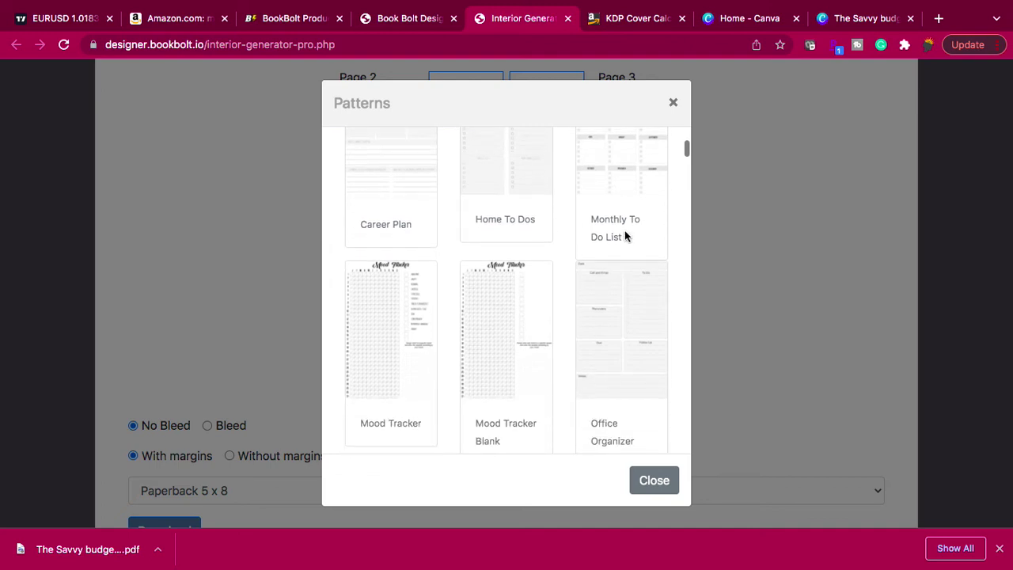
scroll(624, 225, down, 4)
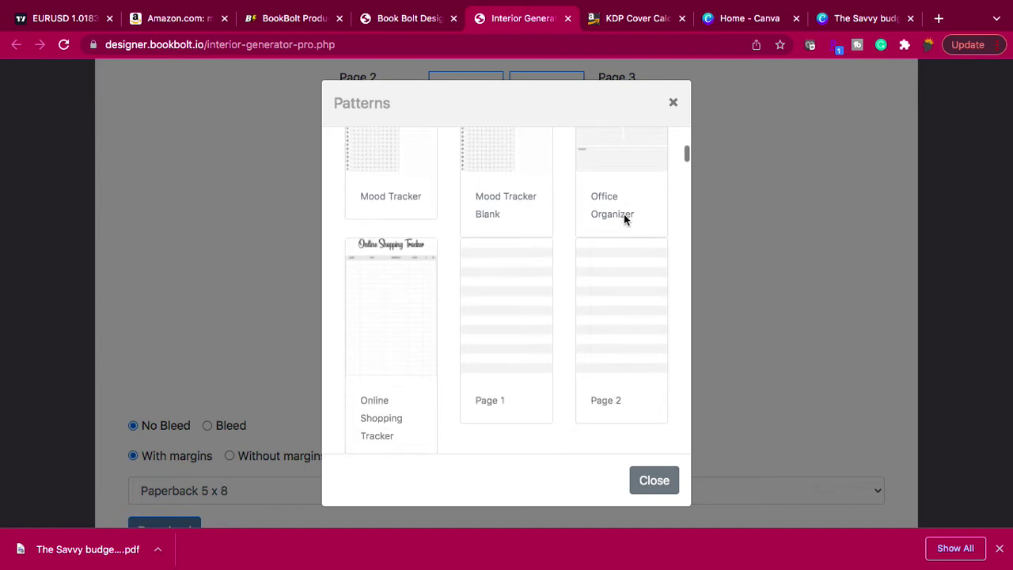
scroll(624, 213, down, 1)
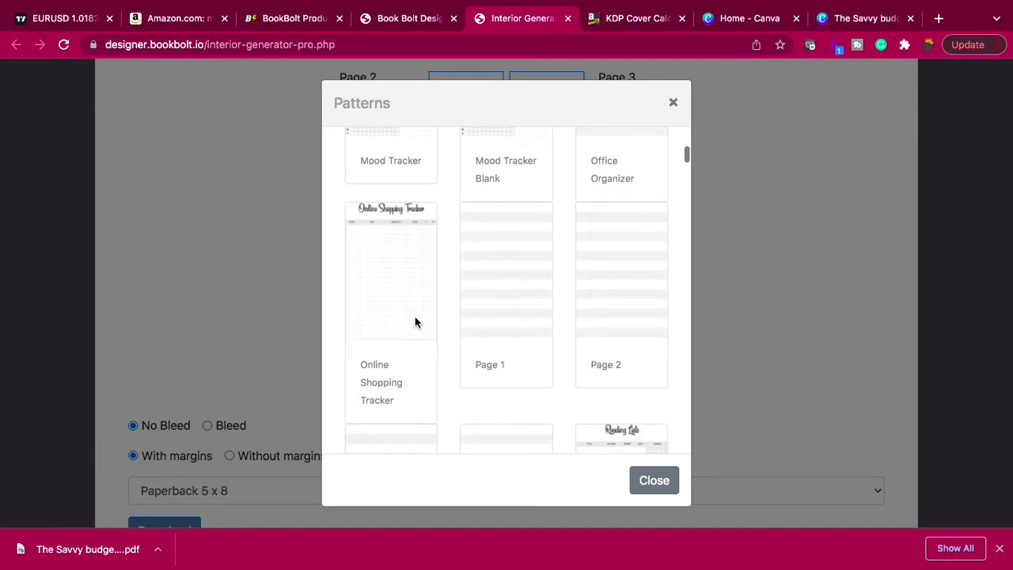
scroll(415, 317, down, 3)
scroll(476, 261, down, 9)
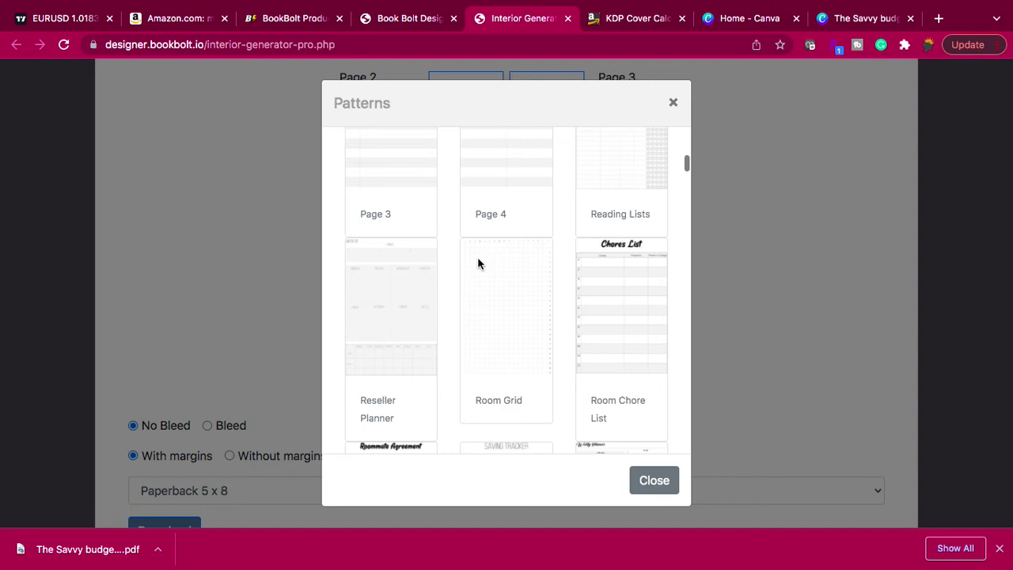
scroll(478, 257, down, 4)
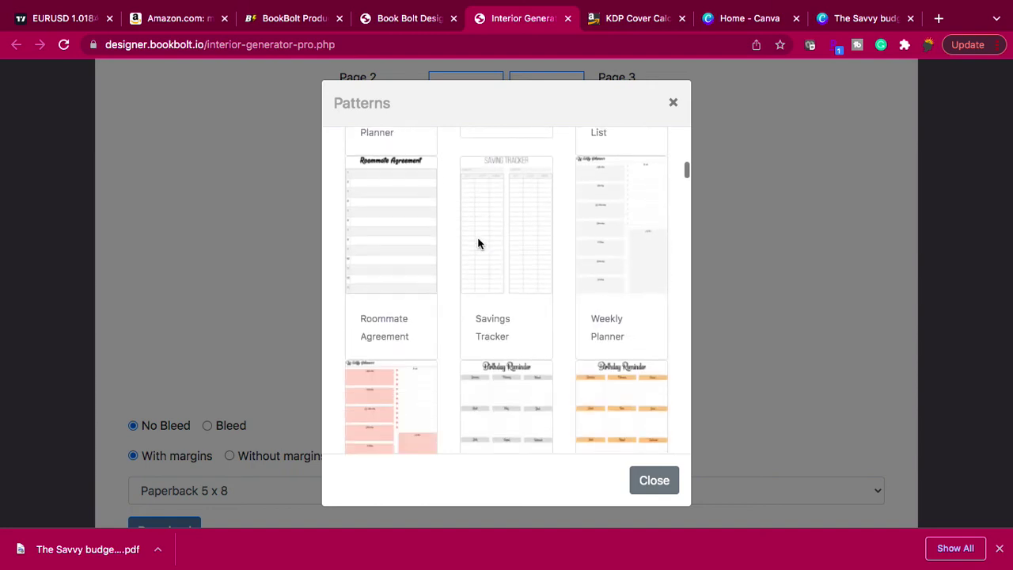
scroll(507, 257, down, 10)
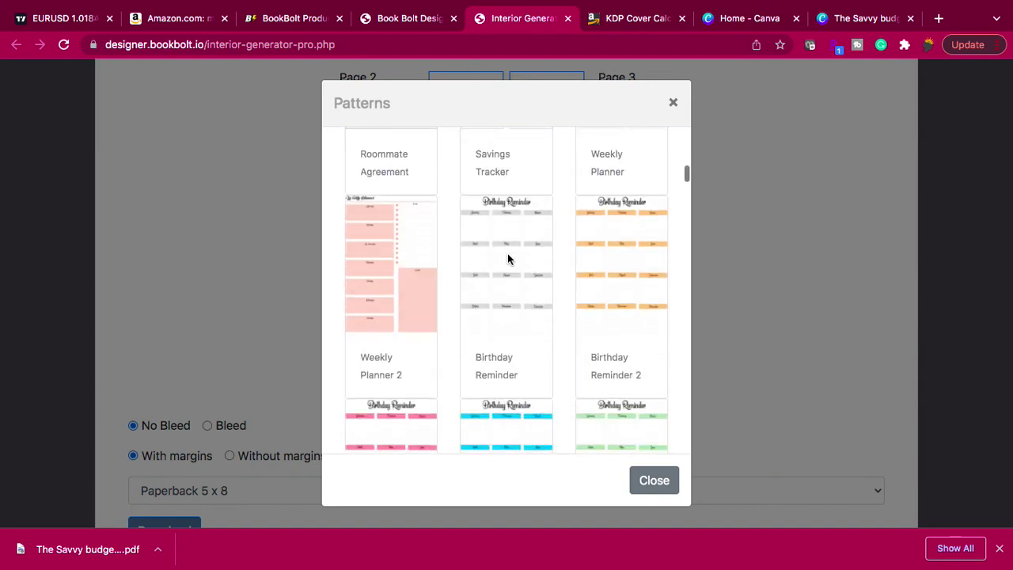
scroll(507, 257, down, 7)
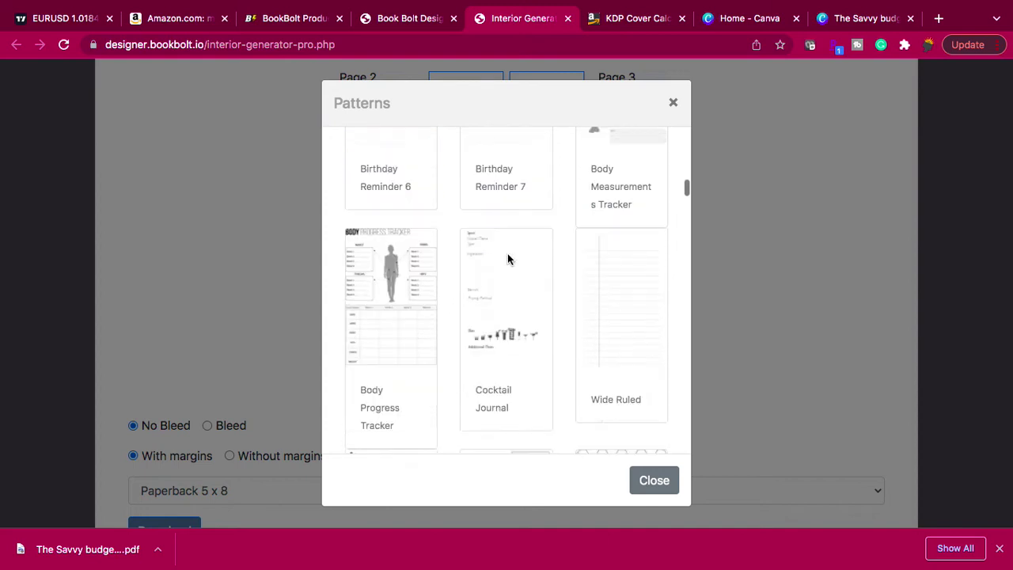
scroll(512, 293, down, 12)
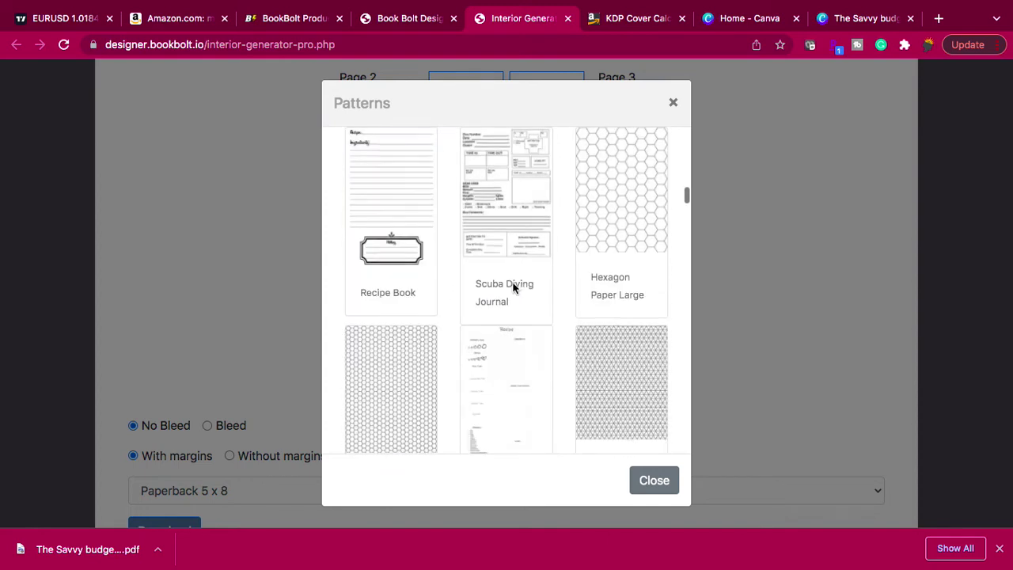
scroll(513, 279, down, 5)
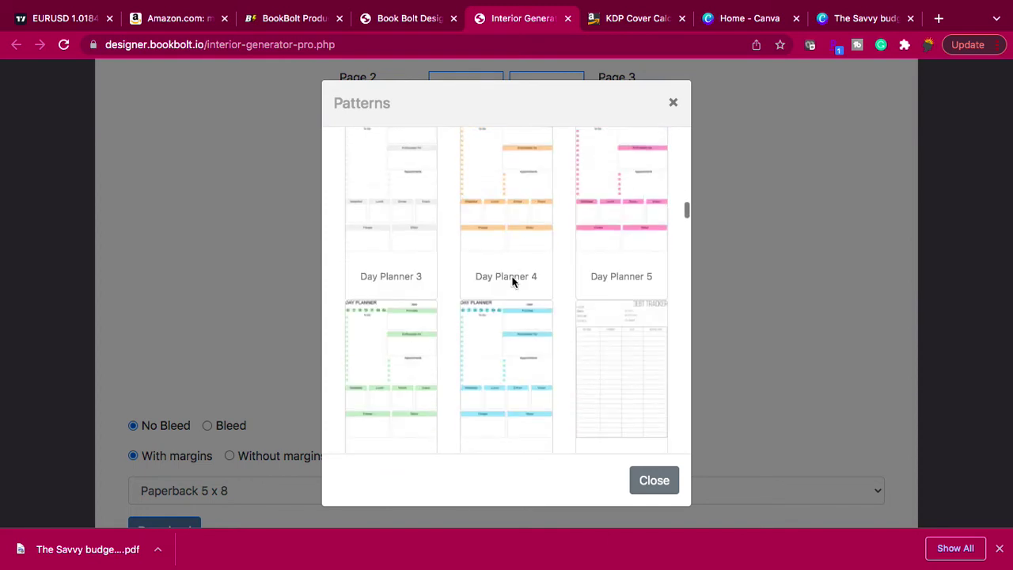
scroll(513, 277, up, 20)
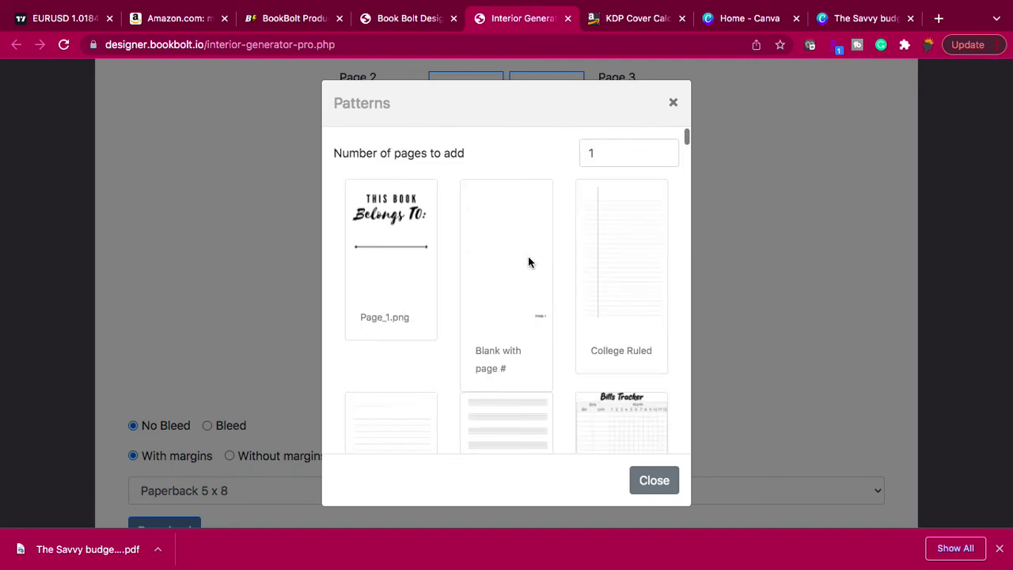
Set Number of pages to add to 10 and apply Bills Tracker to Pages 3–12
click(600, 156)
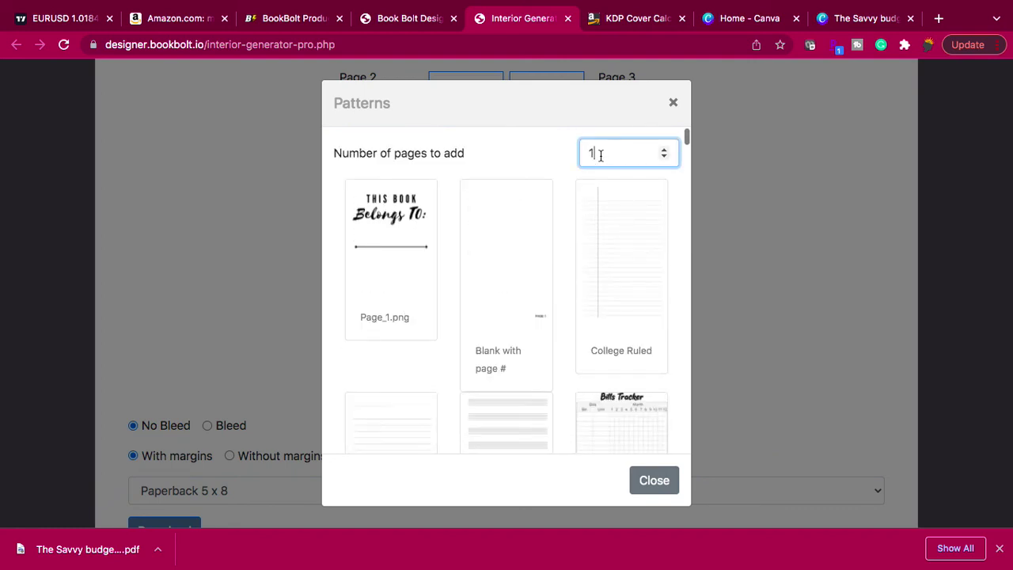
text(0)
scroll(574, 240, down, 3)
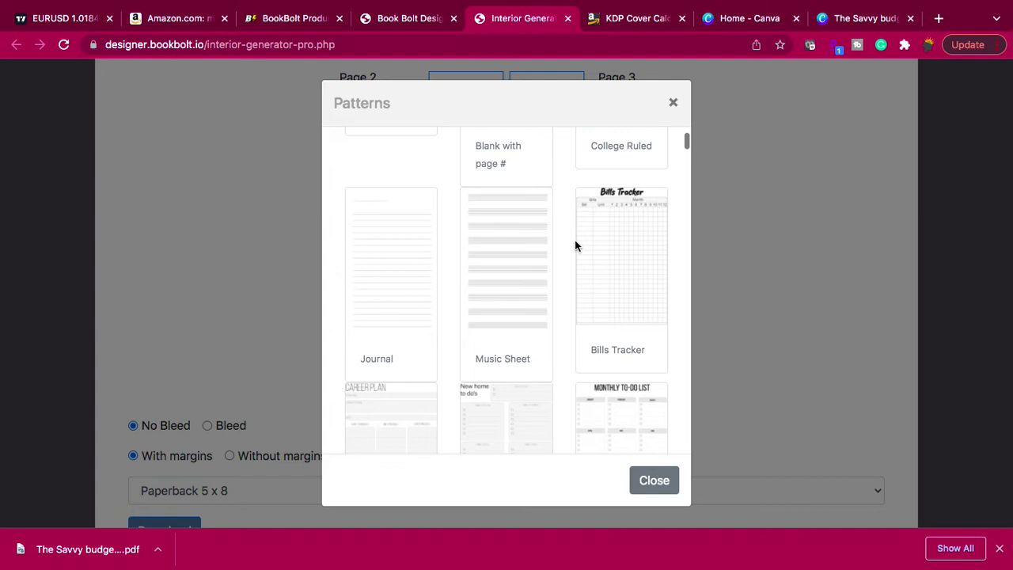
click(617, 274)
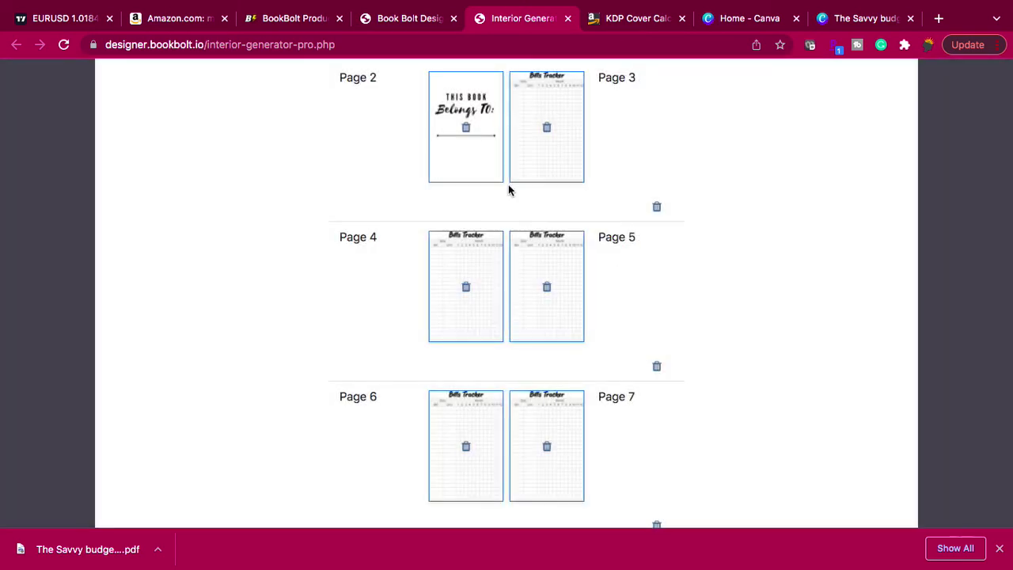
scroll(504, 443, down, 5)
scroll(510, 372, down, 4)
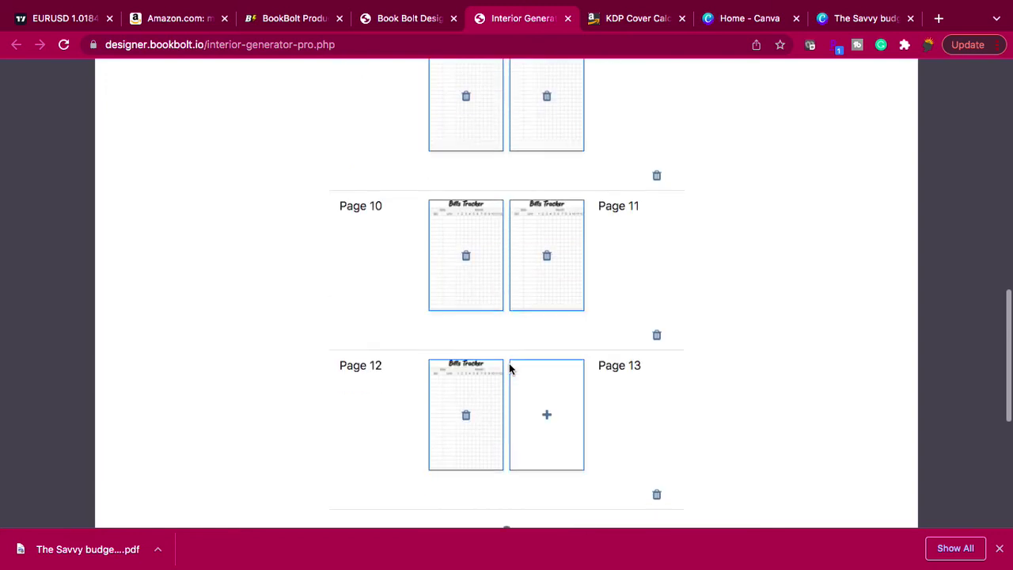
Open the Patterns dialog for Page 13 and set Number of pages to add to 10
click(546, 205)
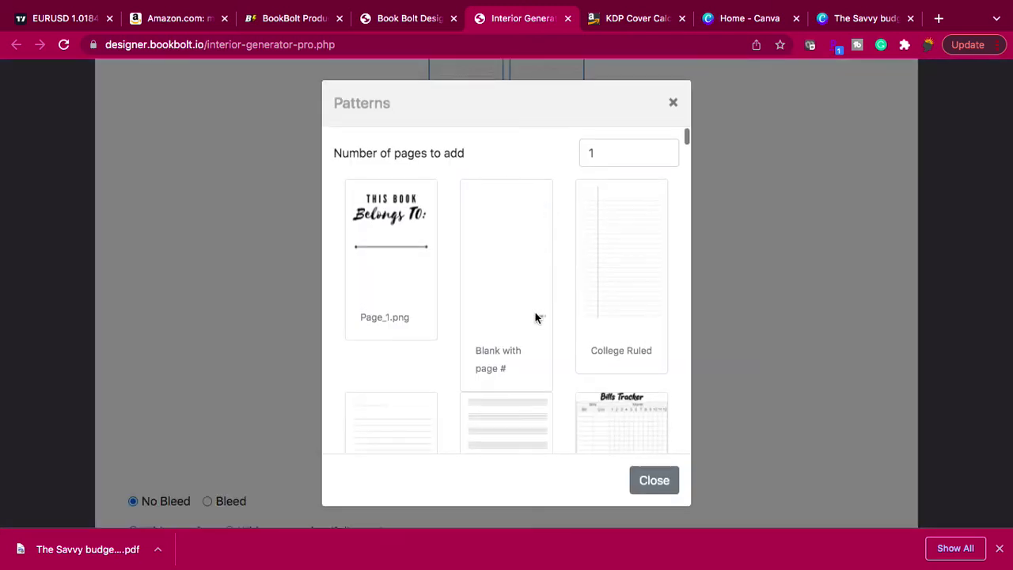
scroll(534, 312, down, 6)
scroll(535, 311, up, 1)
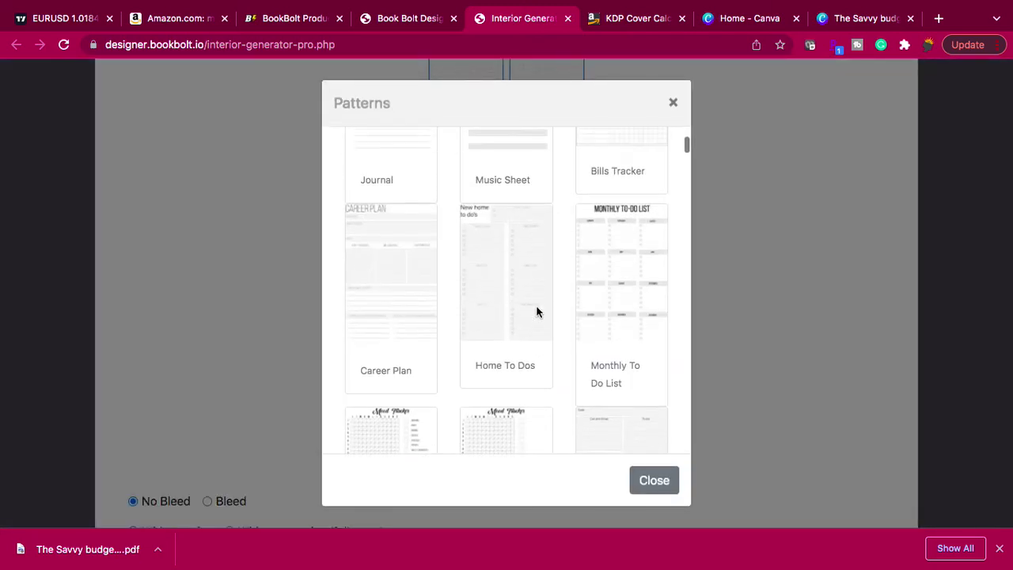
scroll(536, 311, down, 2)
scroll(535, 304, up, 8)
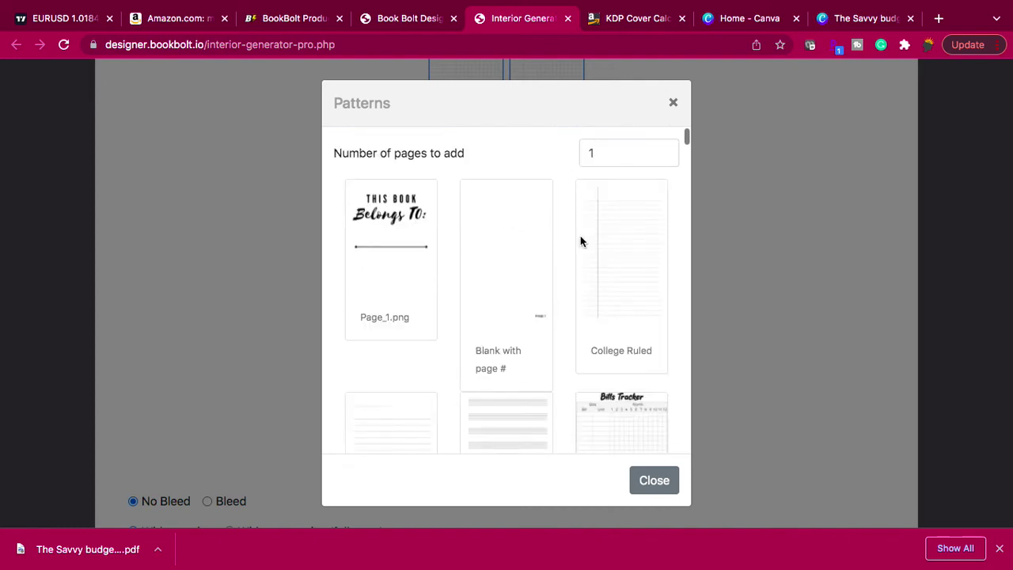
click(605, 149)
text(0)
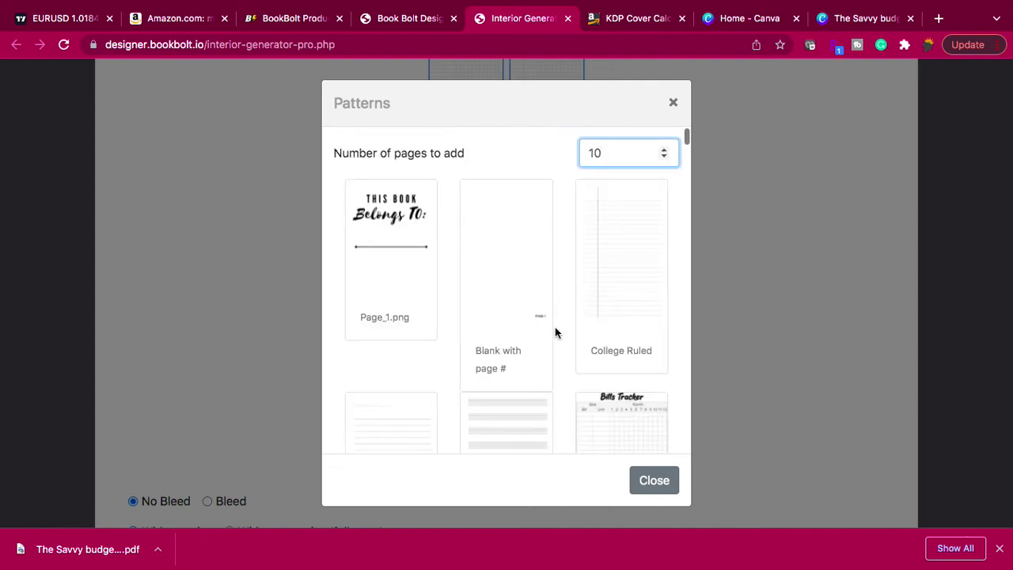
Apply the Savings Tracker pattern, filling Pages 13 through 22
scroll(554, 329, down, 8)
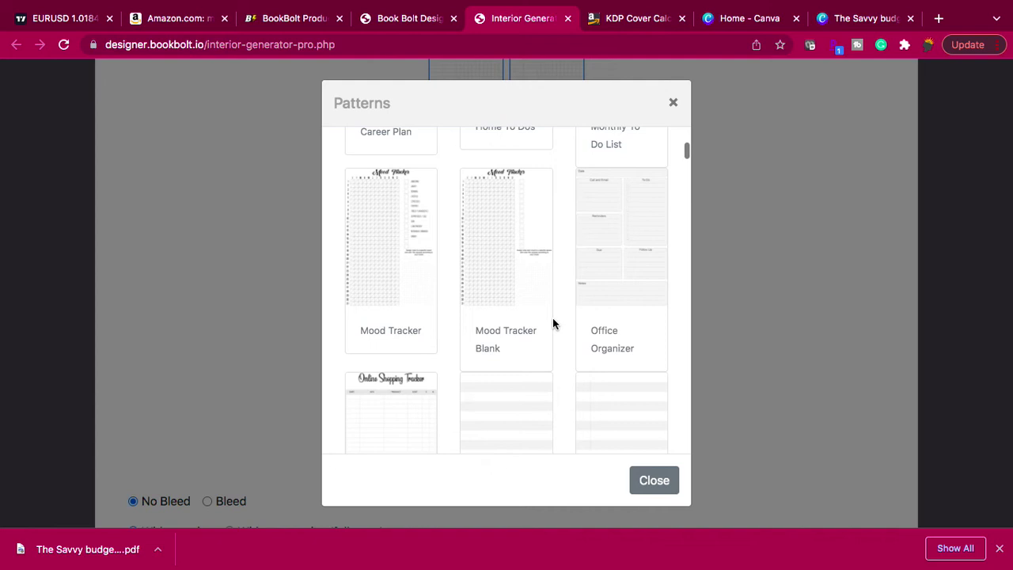
scroll(552, 323, up, 4)
scroll(552, 323, down, 3)
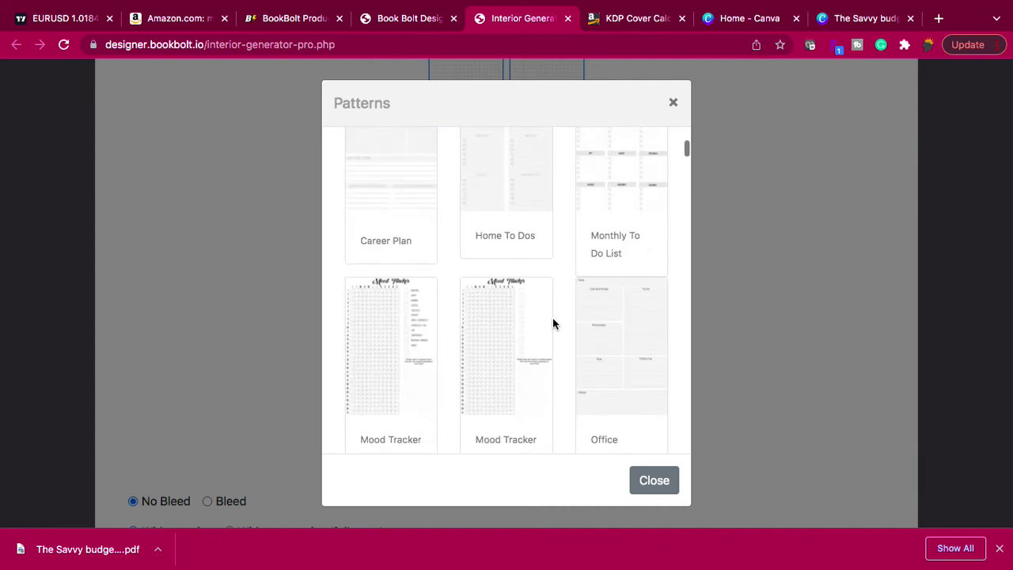
scroll(552, 323, up, 3)
scroll(552, 322, down, 3)
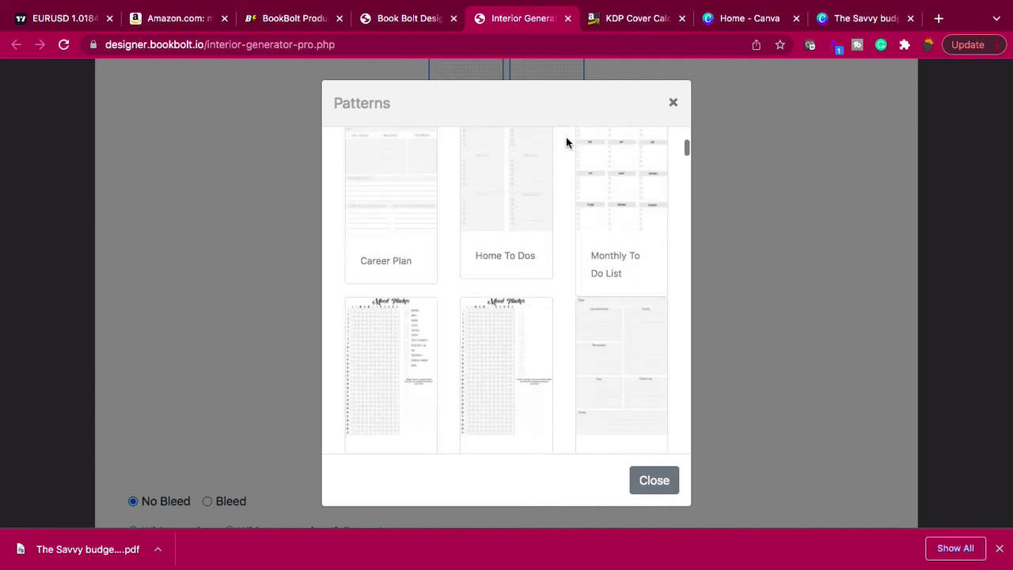
scroll(551, 360, down, 5)
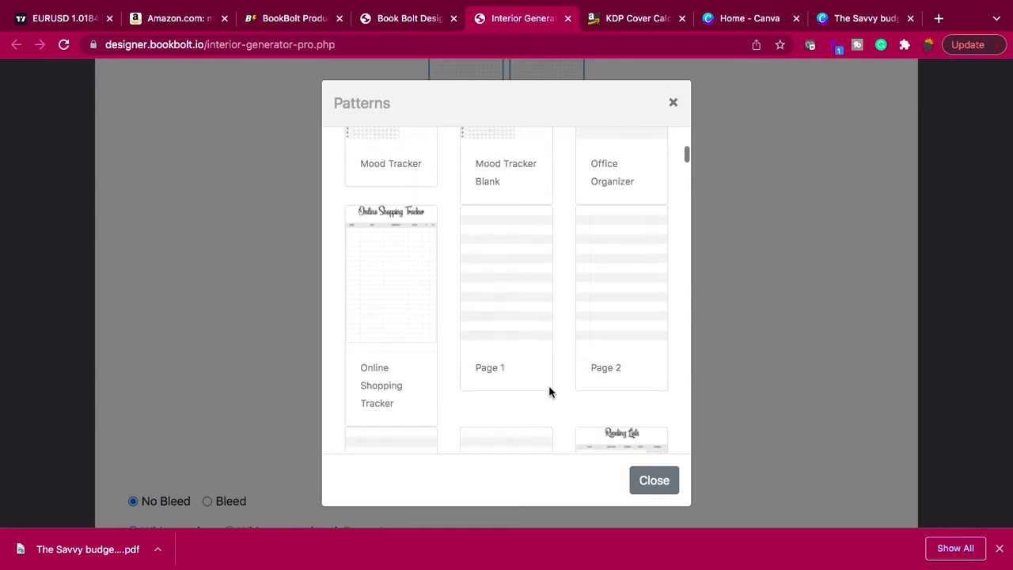
scroll(552, 368, down, 5)
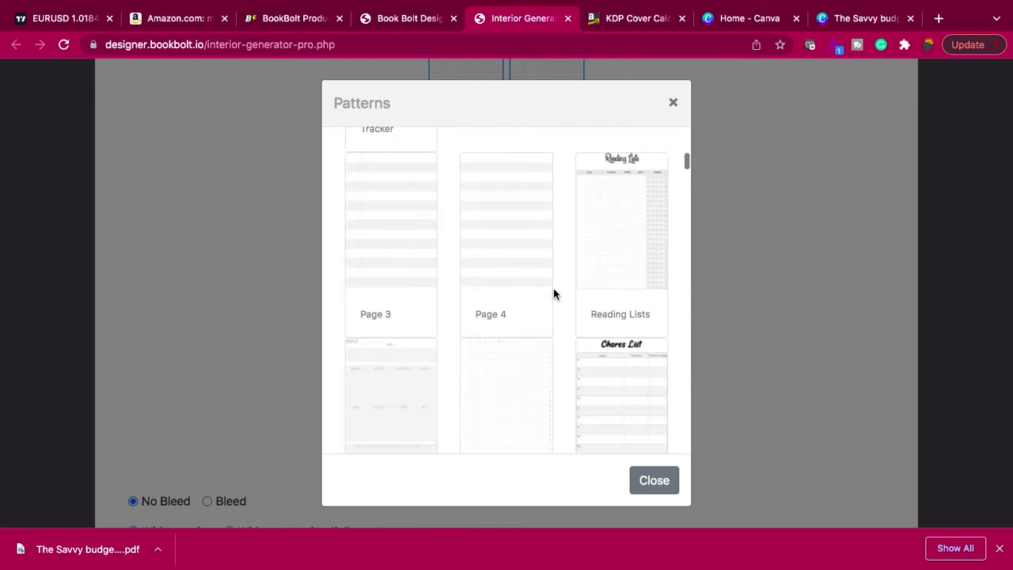
scroll(553, 284, down, 5)
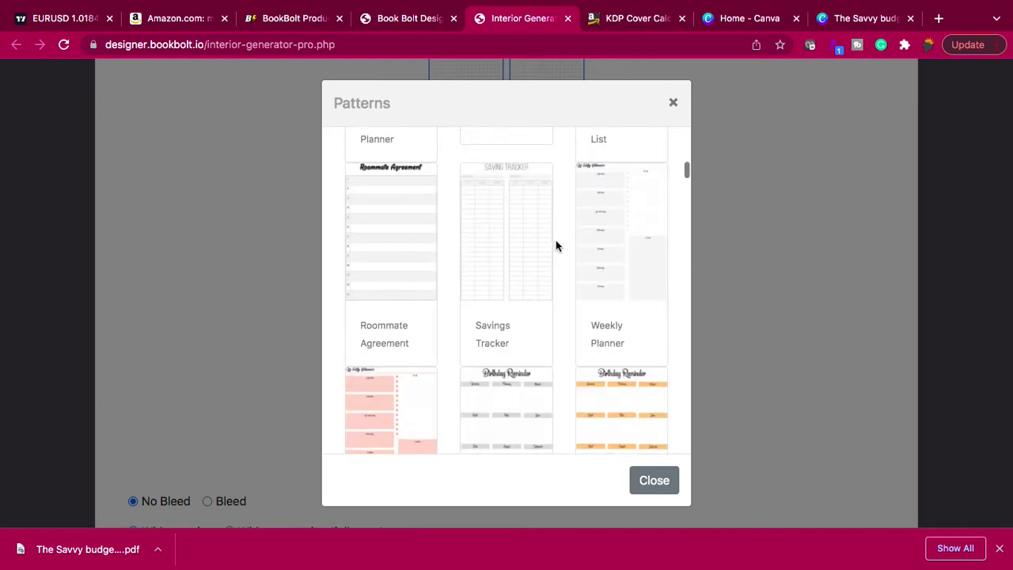
scroll(558, 238, up, 3)
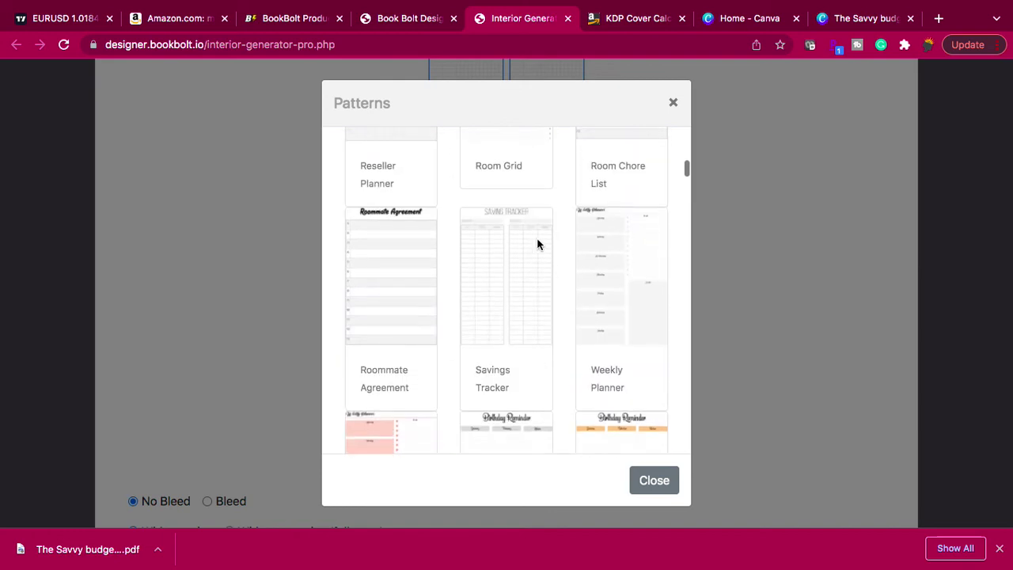
click(499, 314)
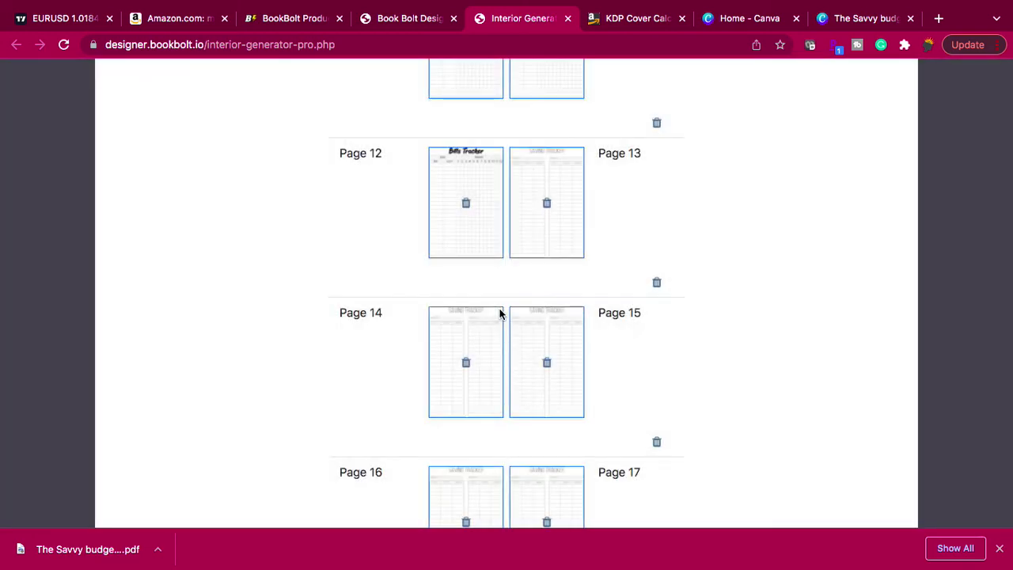
Pick the Debt Tracker layout from the Patterns dialog for the empty Page 23
scroll(508, 374, down, 10)
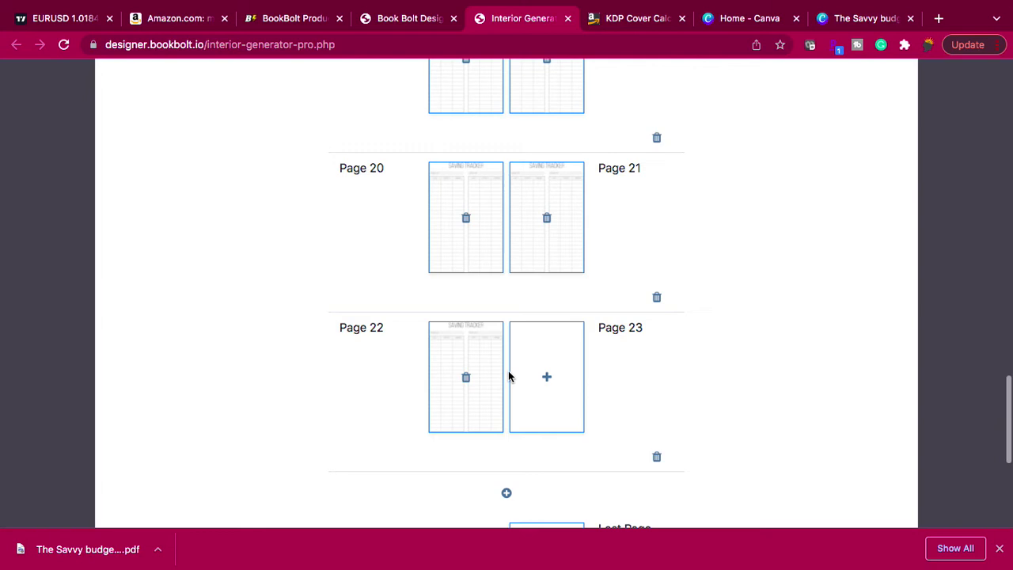
click(545, 244)
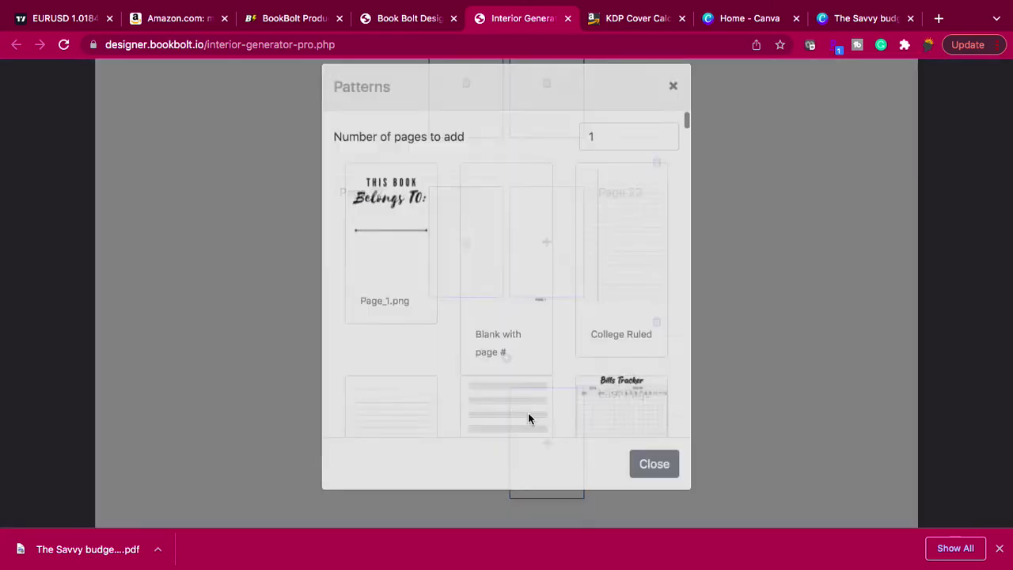
scroll(517, 367, down, 10)
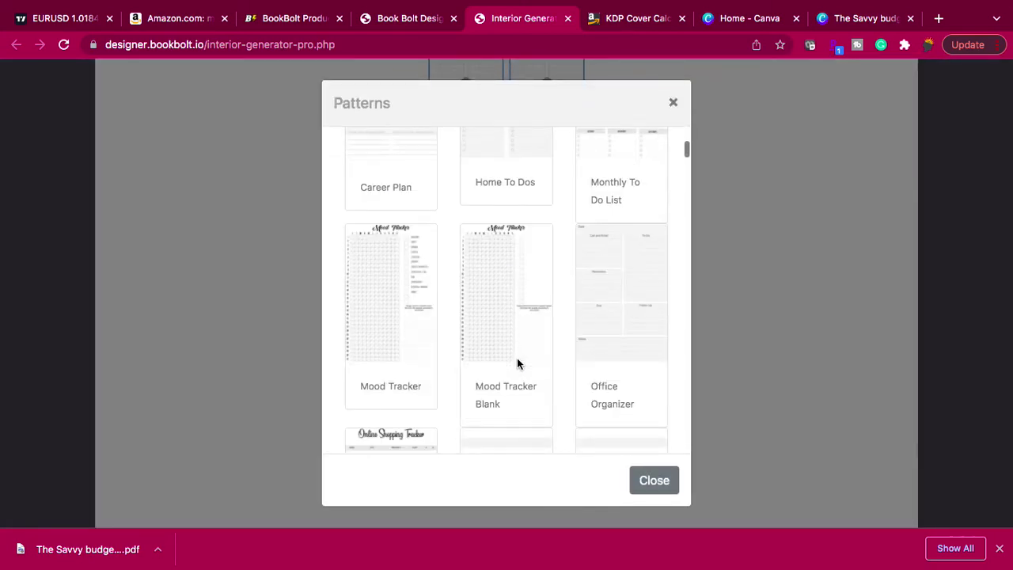
scroll(517, 358, down, 5)
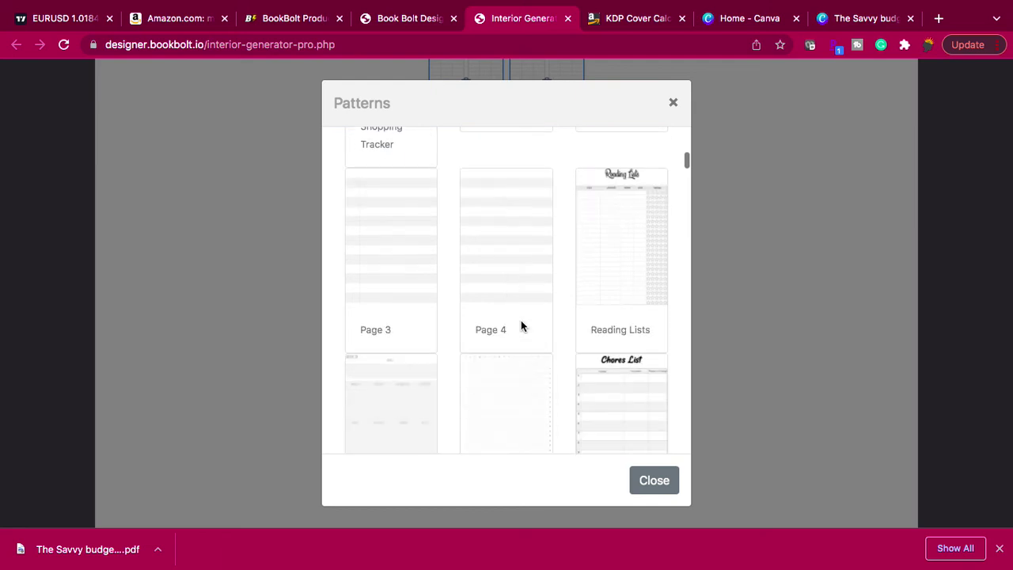
scroll(545, 326, down, 5)
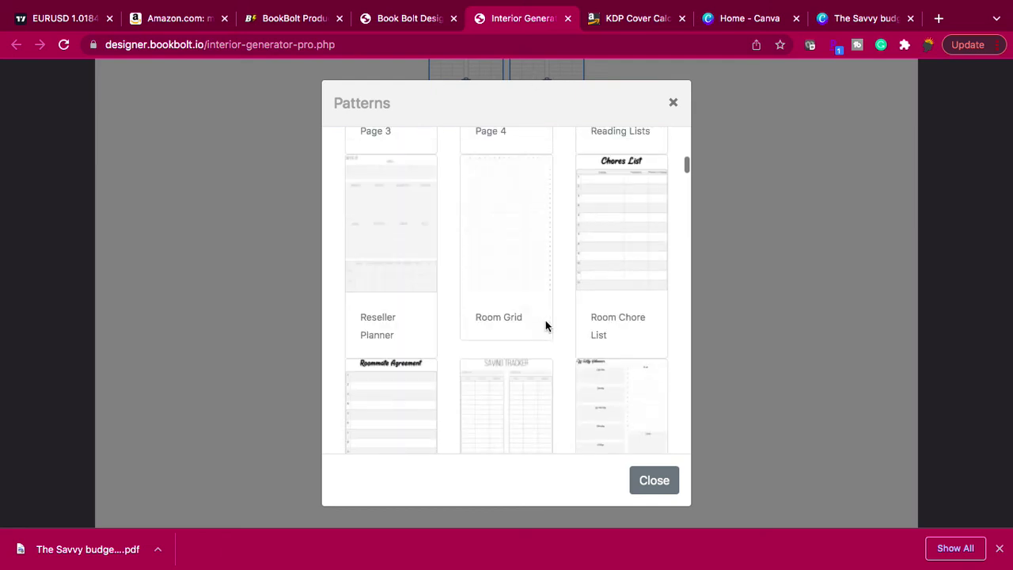
scroll(545, 326, down, 4)
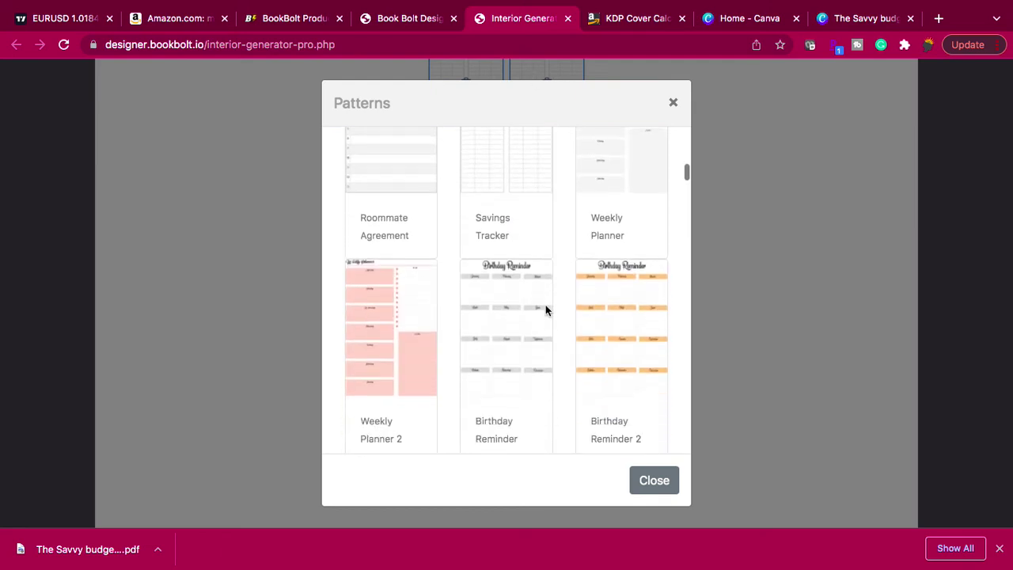
scroll(538, 270, down, 5)
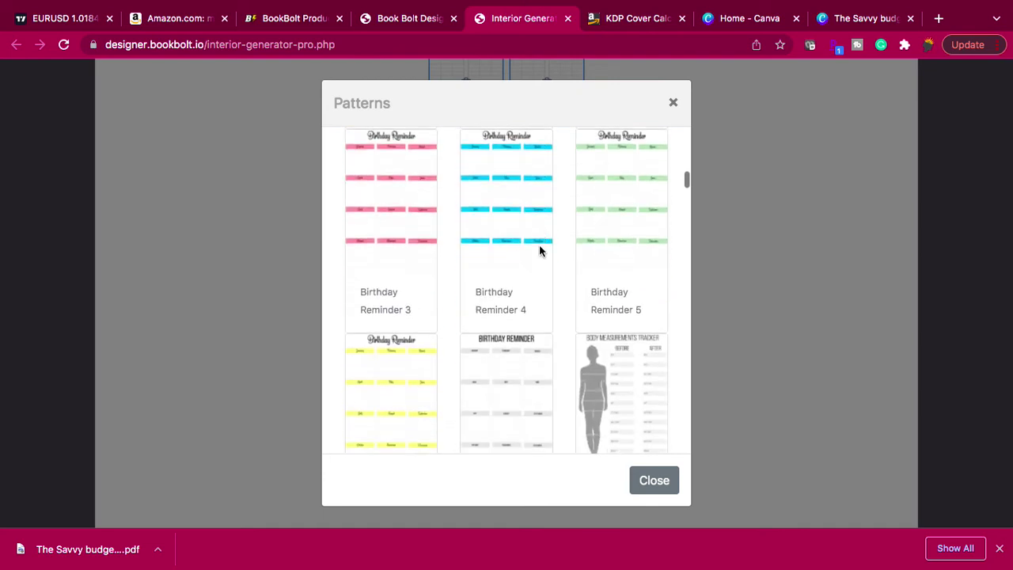
scroll(541, 242, down, 3)
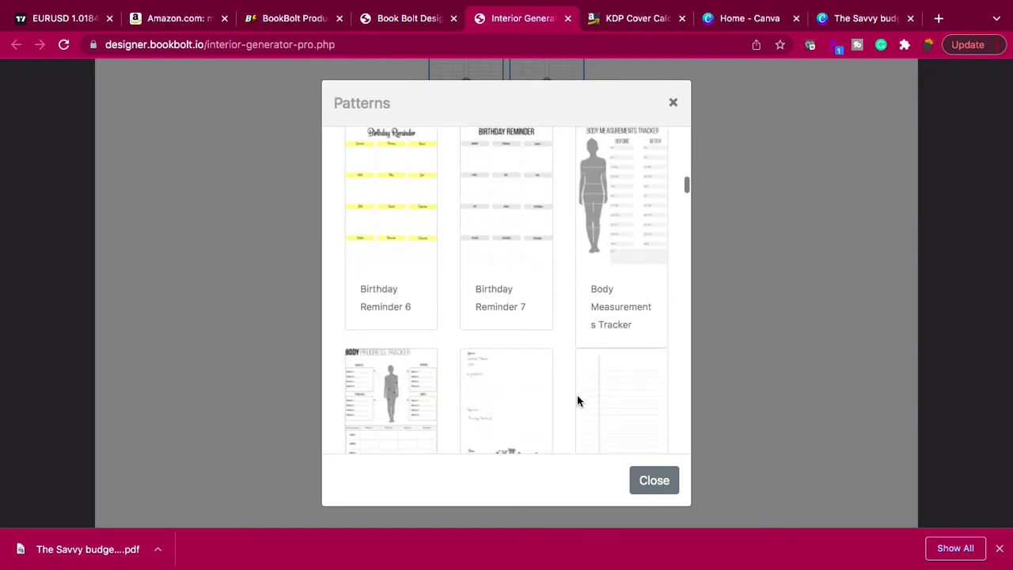
scroll(578, 396, down, 3)
scroll(577, 389, down, 4)
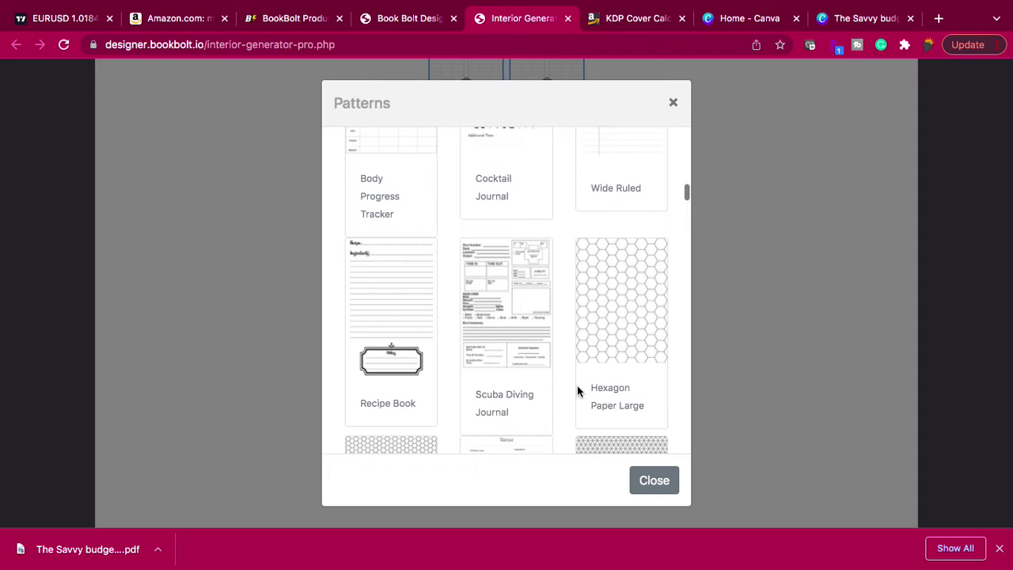
scroll(577, 388, down, 5)
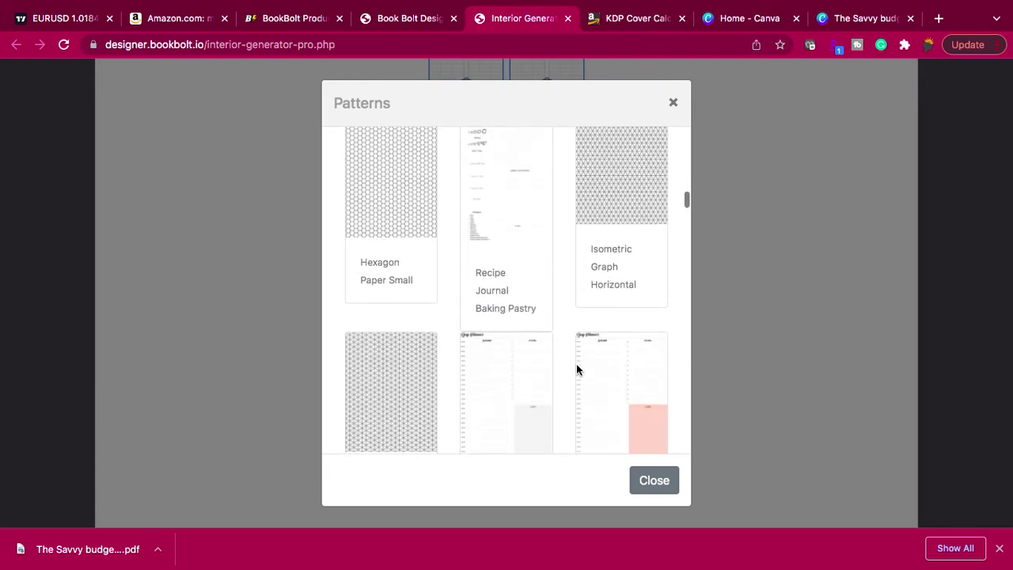
scroll(564, 273, down, 6)
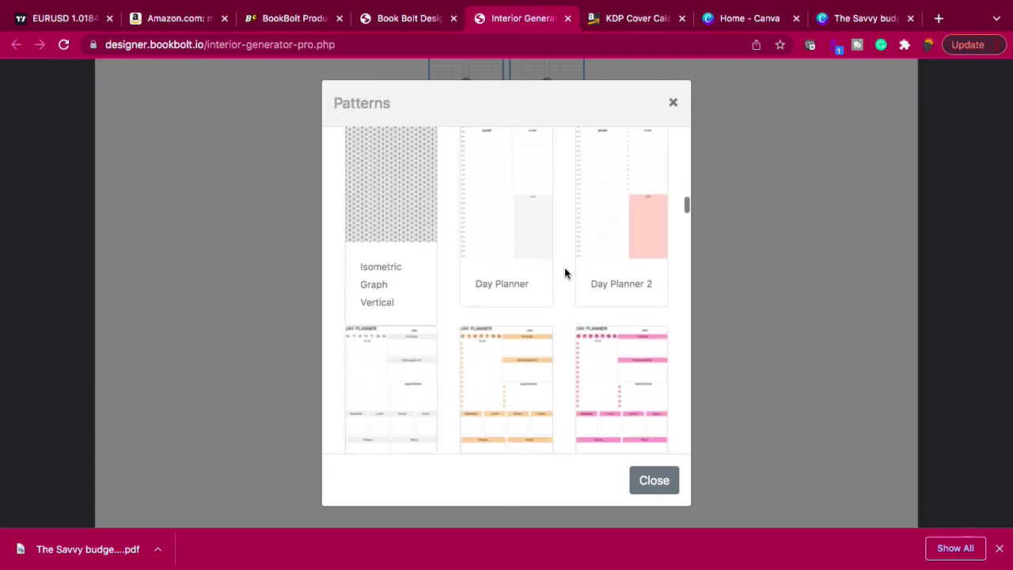
scroll(567, 267, down, 4)
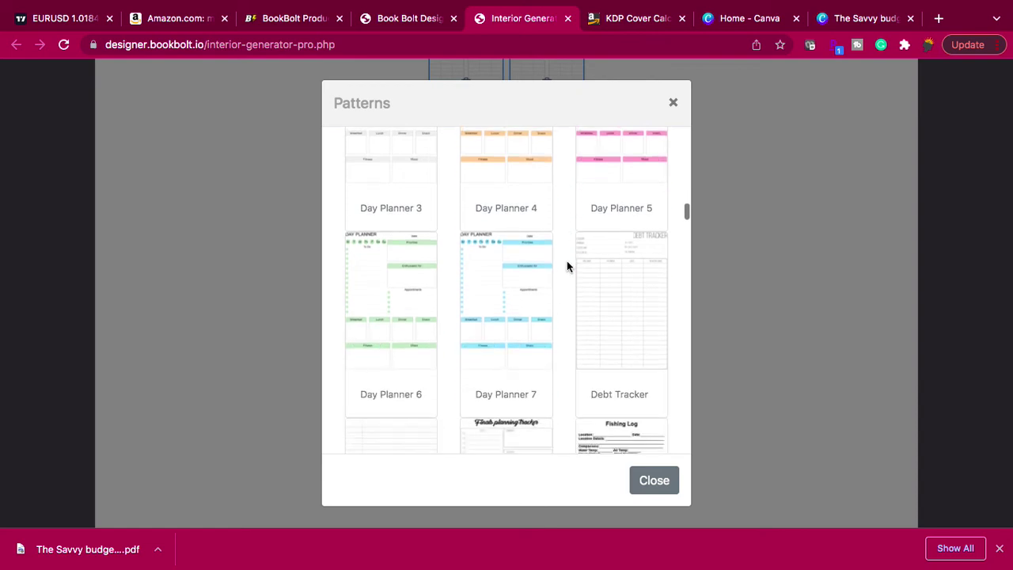
click(642, 235)
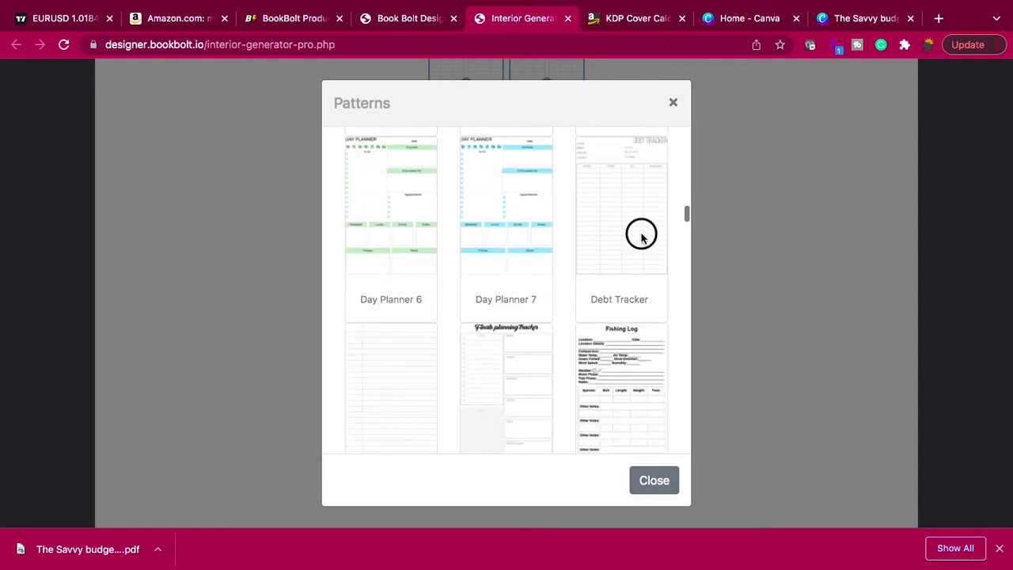
scroll(641, 239, up, 15)
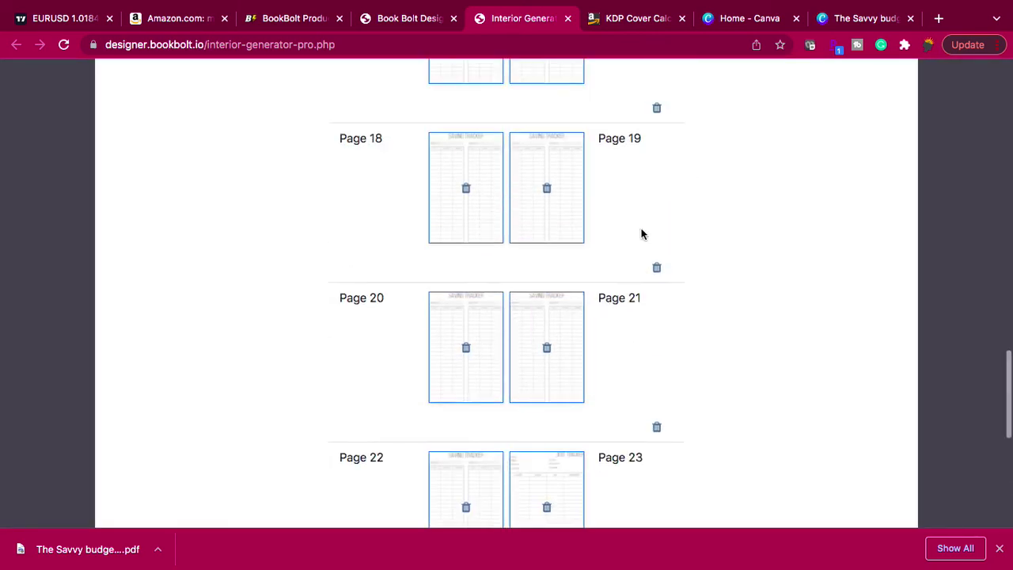
scroll(641, 234, up, 8)
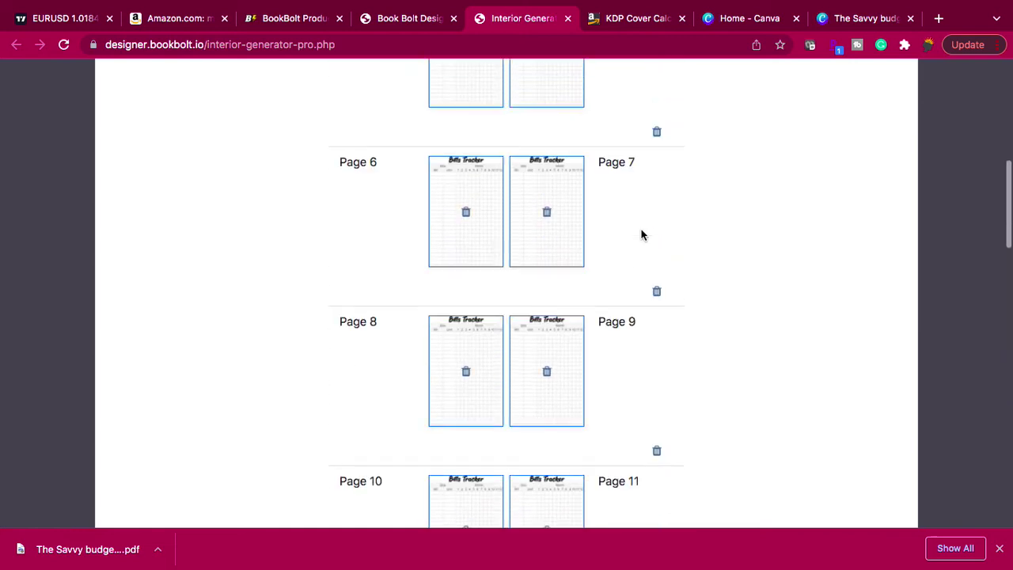
scroll(642, 235, up, 1)
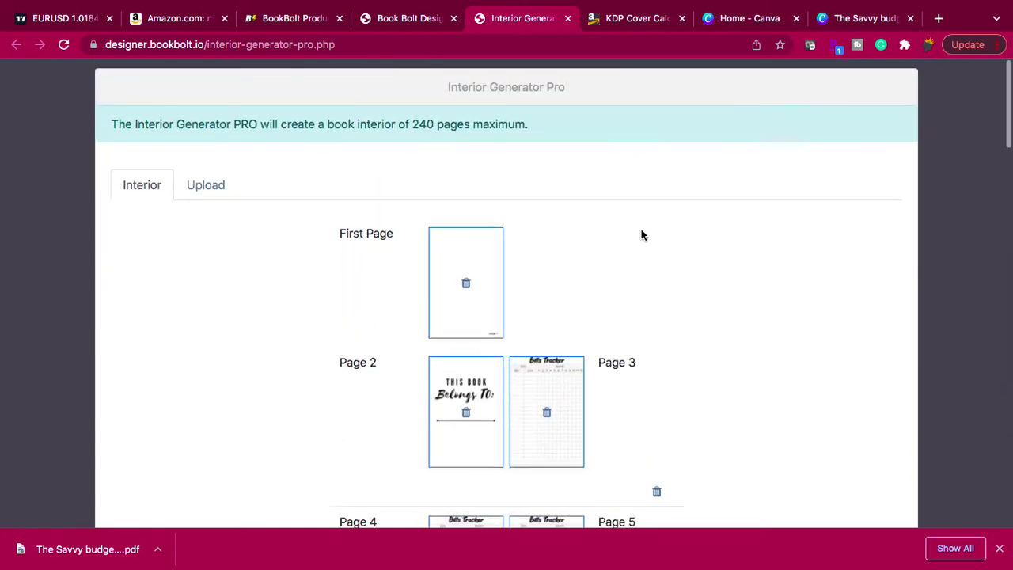
scroll(641, 233, down, 5)
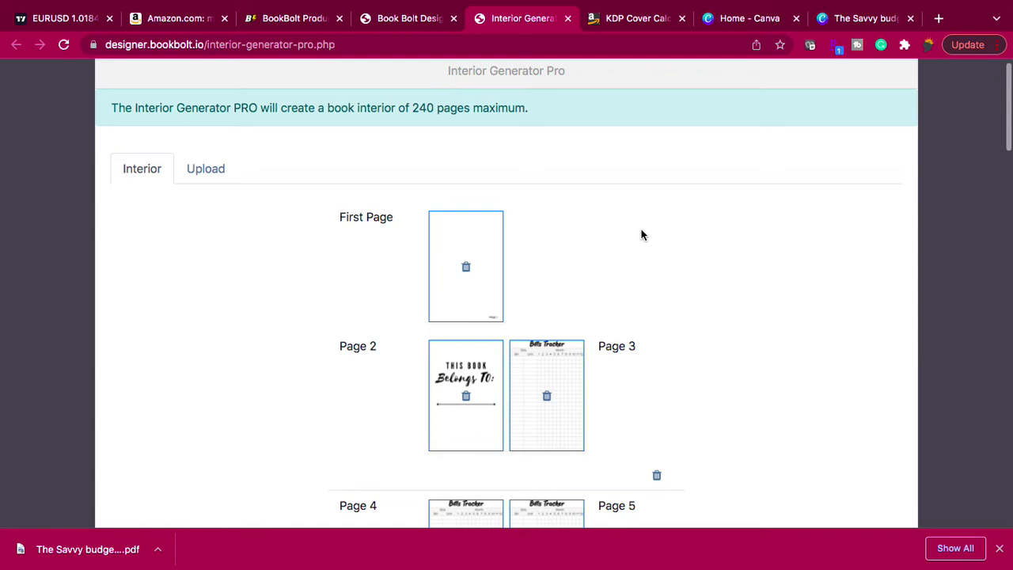
scroll(649, 122, down, 6)
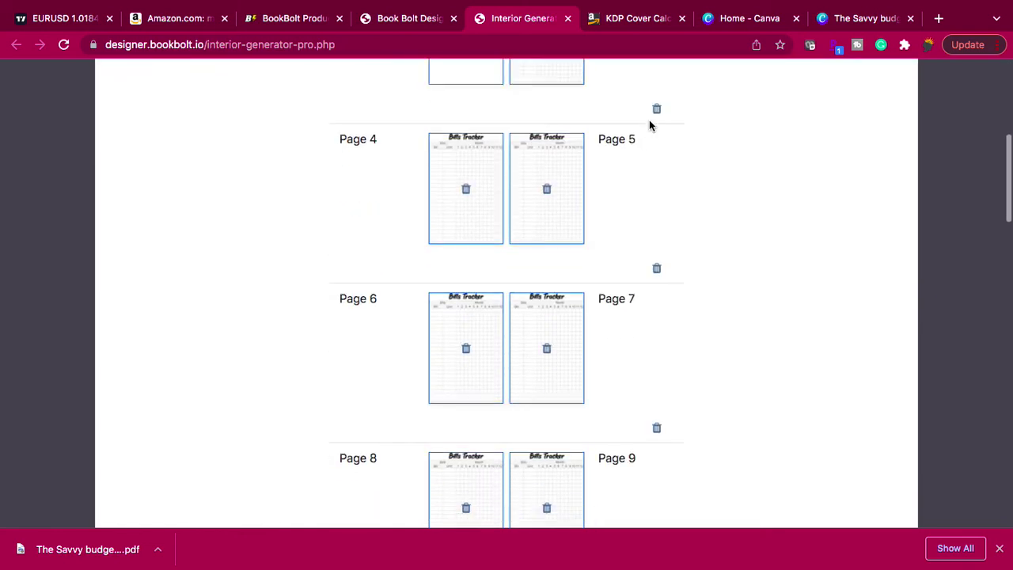
scroll(650, 122, down, 4)
scroll(649, 121, down, 1)
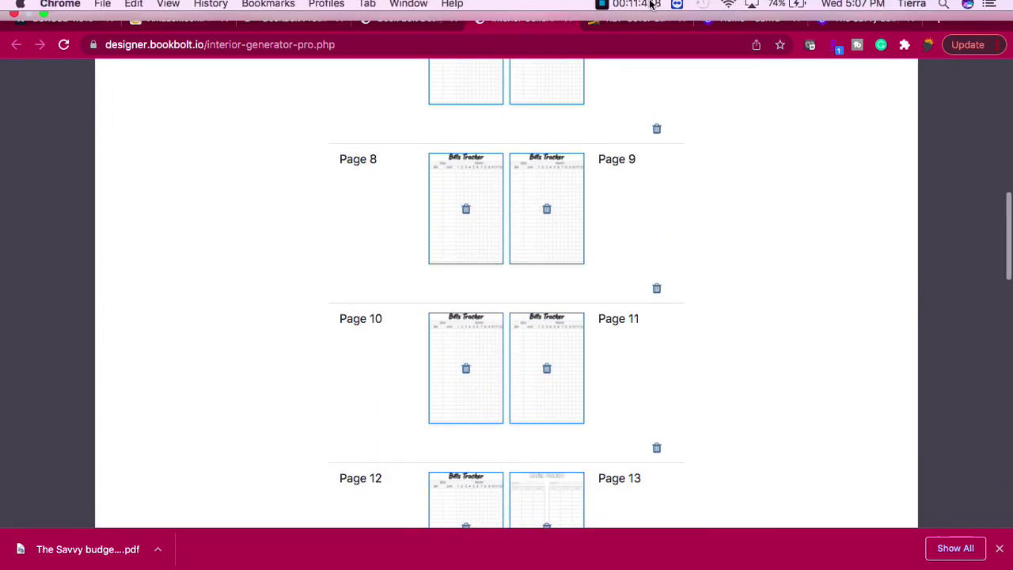
scroll(650, 247, down, 3)
scroll(649, 247, down, 10)
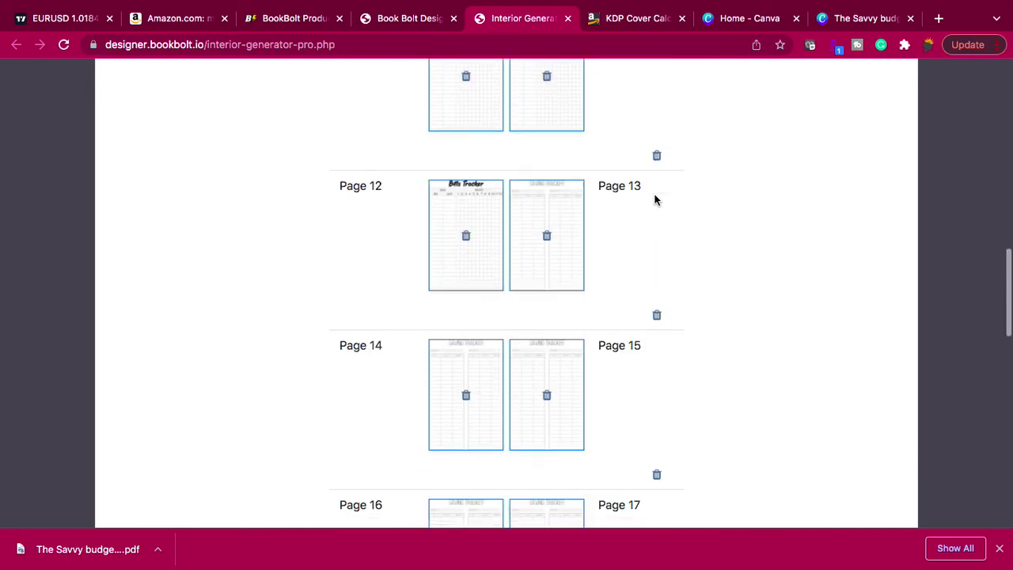
scroll(528, 419, down, 15)
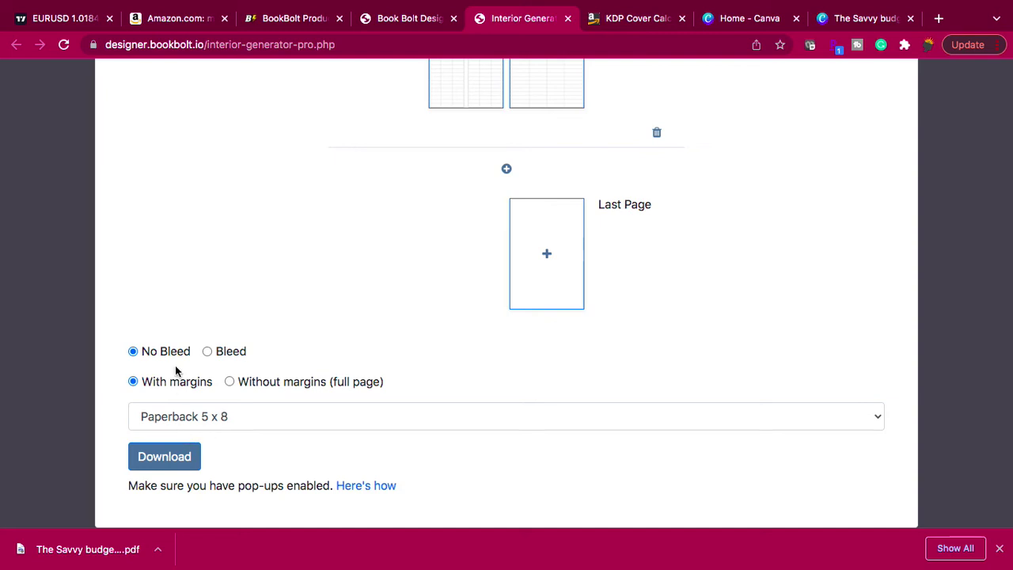
Set the interior to Bleed, without margins (full page), at Paperback 7.5 x 9.25
click(208, 352)
click(229, 382)
click(198, 425)
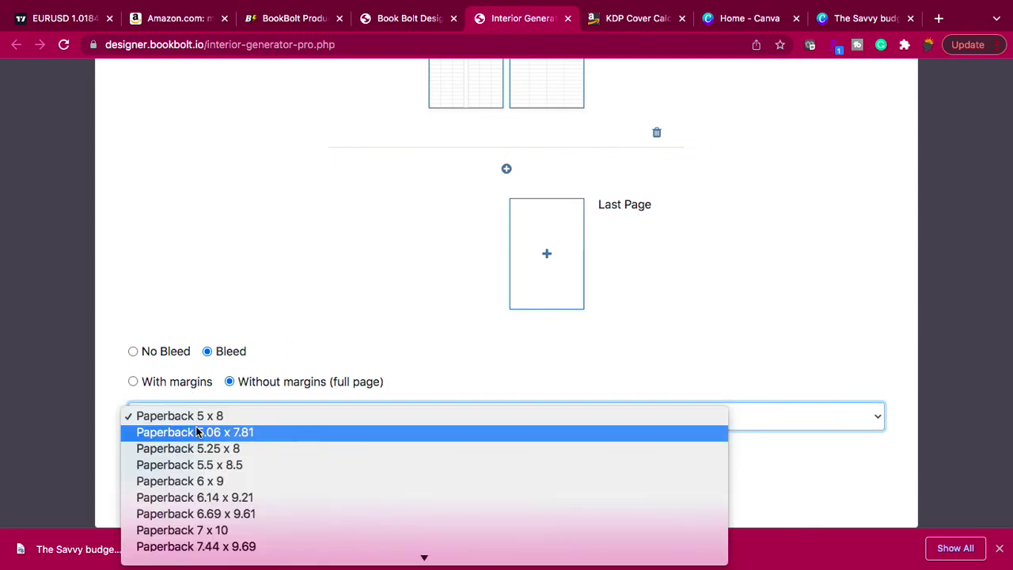
scroll(216, 514, down, 3)
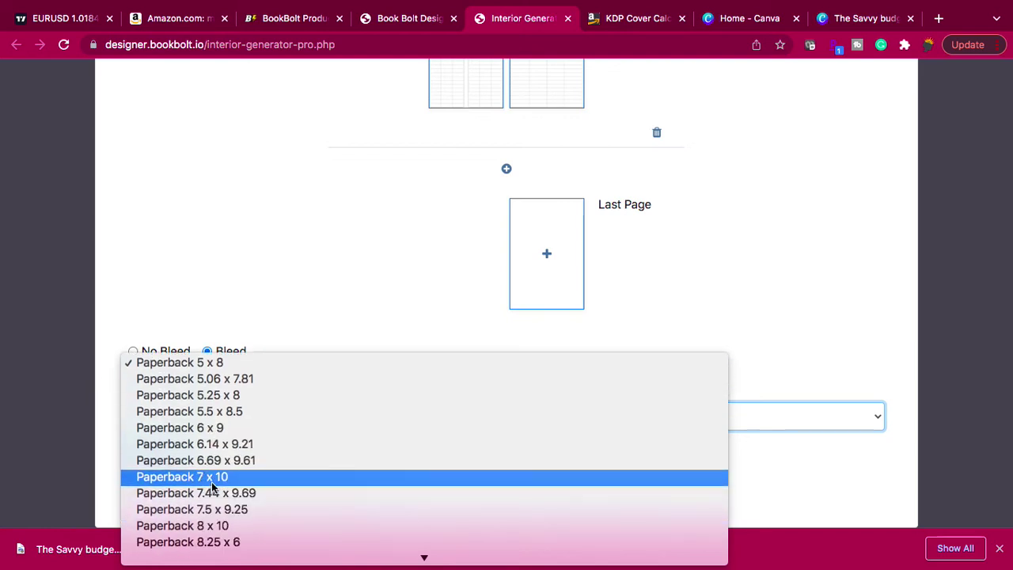
click(207, 511)
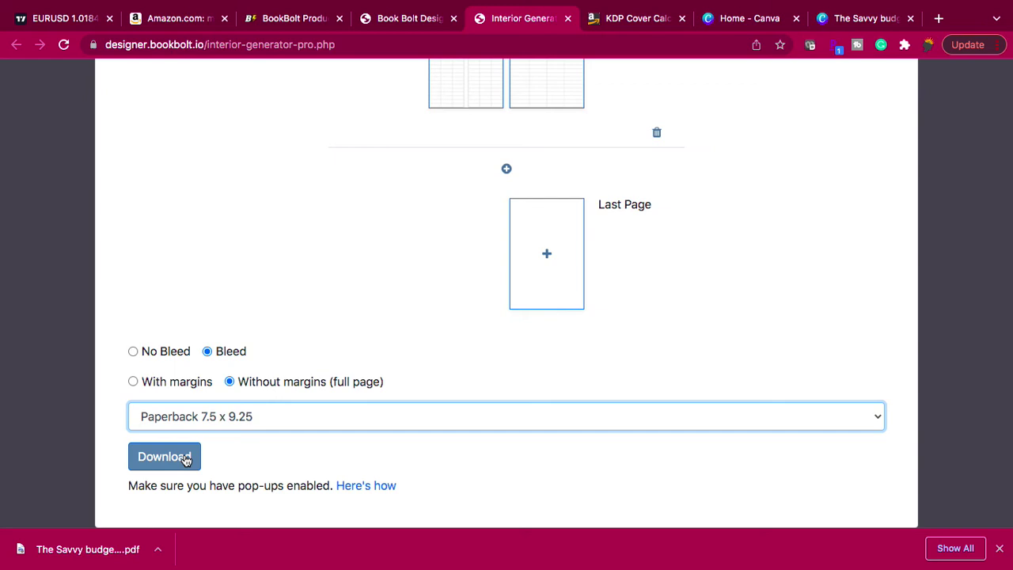
Download the generated interior as a PDF and open it in a new tab
click(181, 460)
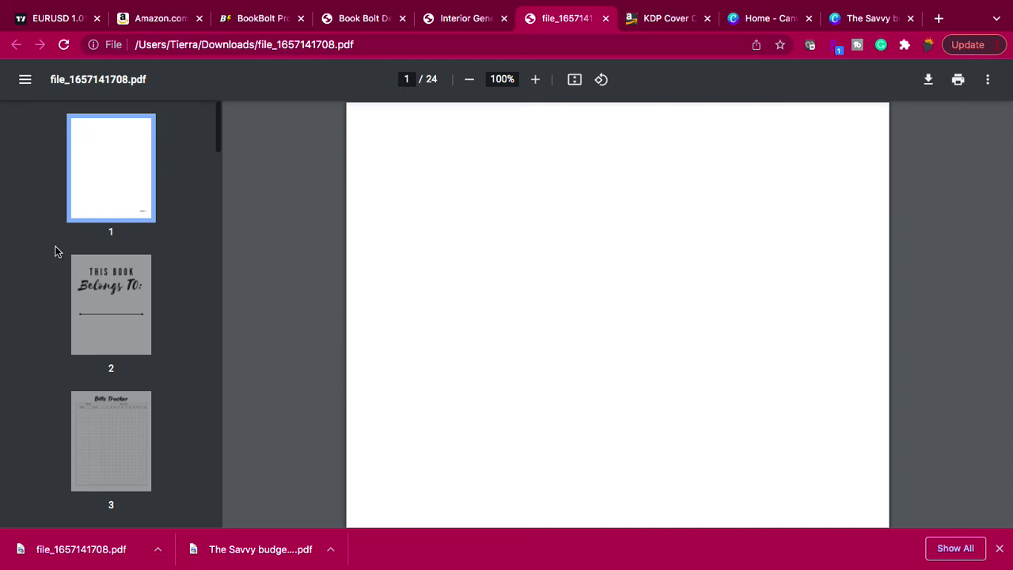
Display page 2, the This Book Belongs To page, from the thumbnail sidebar
scroll(125, 348, down, 5)
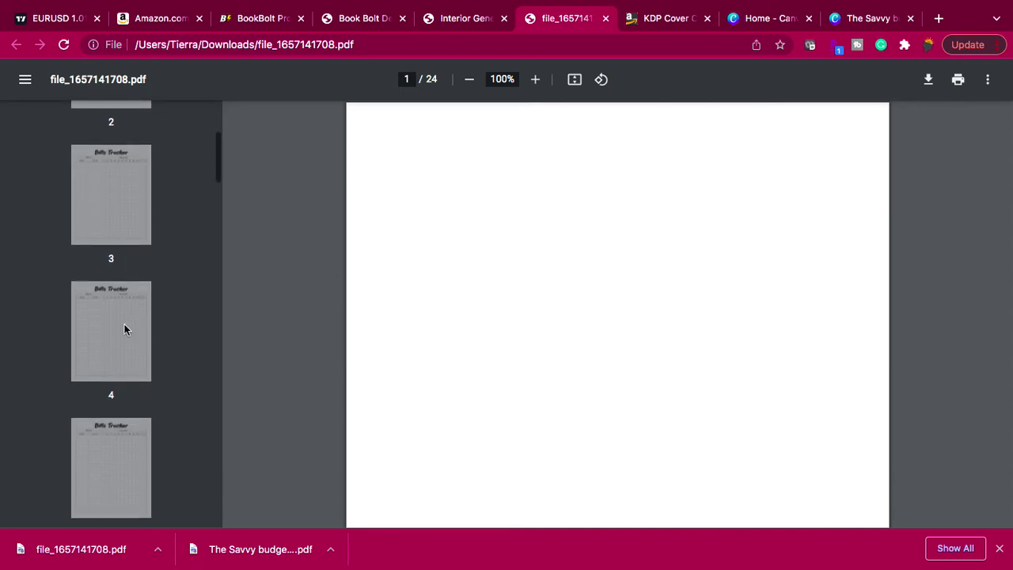
scroll(125, 327, down, 3)
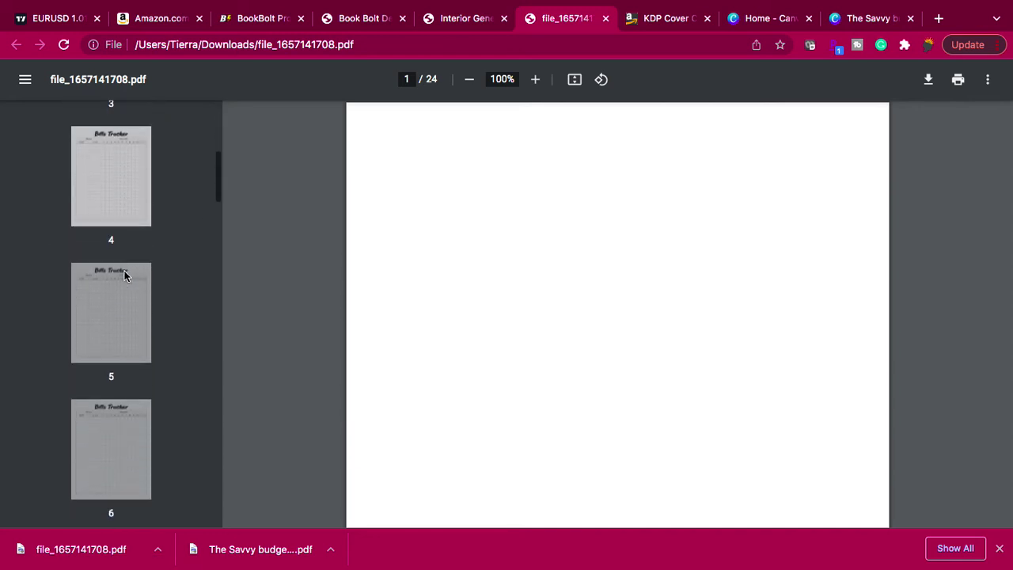
scroll(110, 155, up, 8)
click(122, 326)
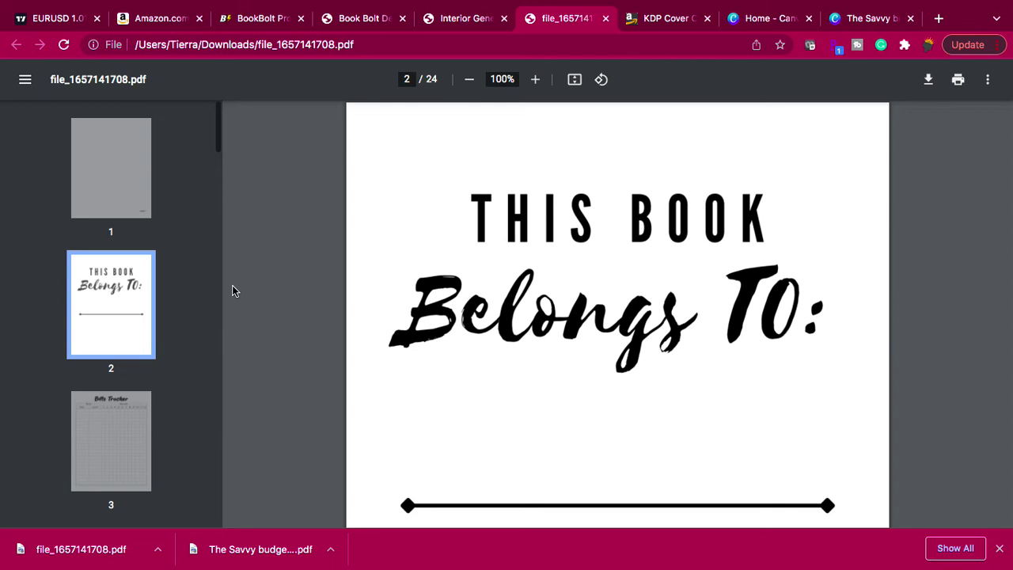
Scroll from page 13 through the Saving Tracker pages to the Debt Tracker and blank page 24
scroll(483, 327, down, 3)
scroll(484, 327, down, 3)
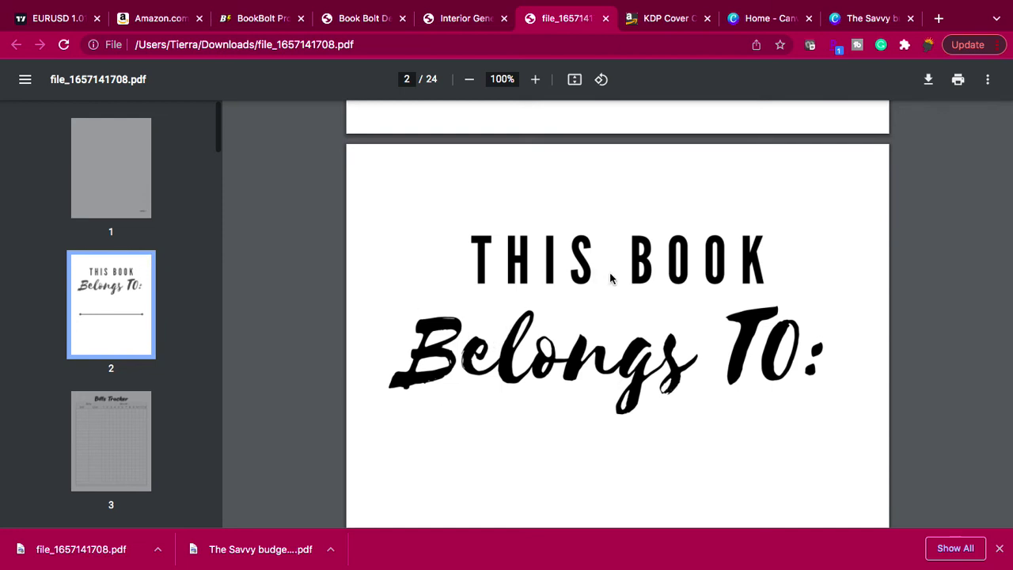
scroll(576, 385, down, 10)
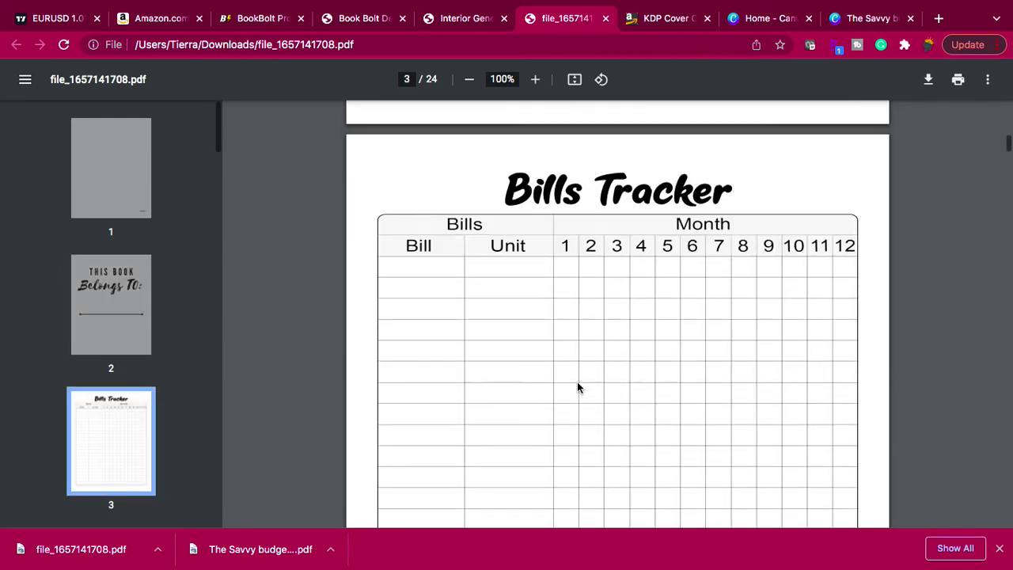
scroll(577, 387, down, 10)
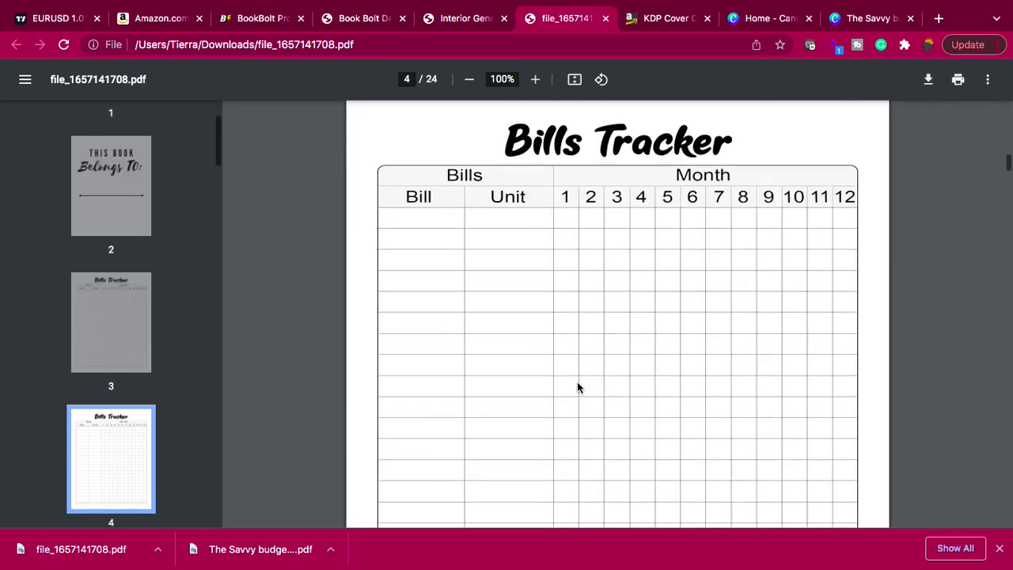
scroll(577, 386, down, 20)
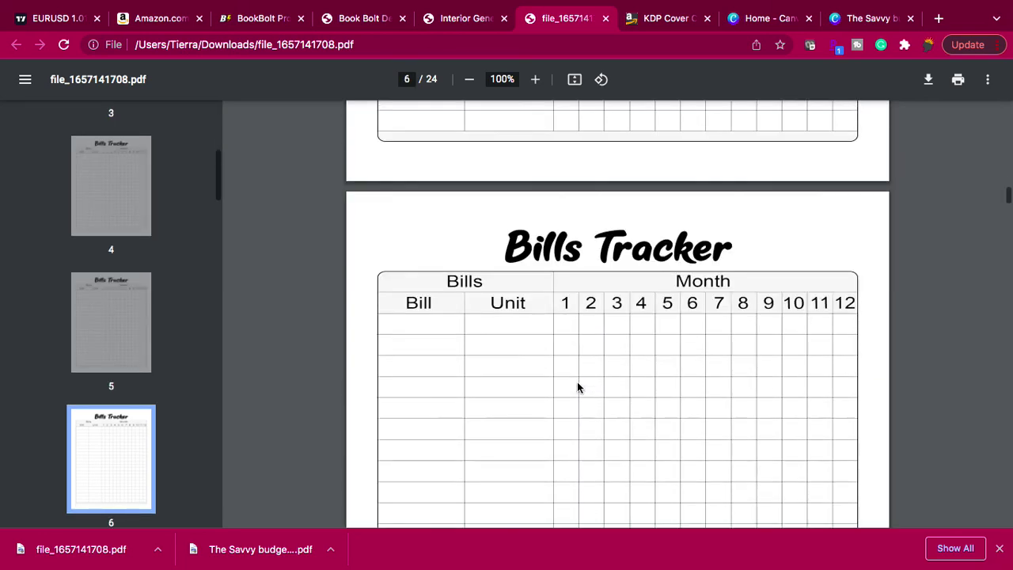
scroll(577, 387, down, 20)
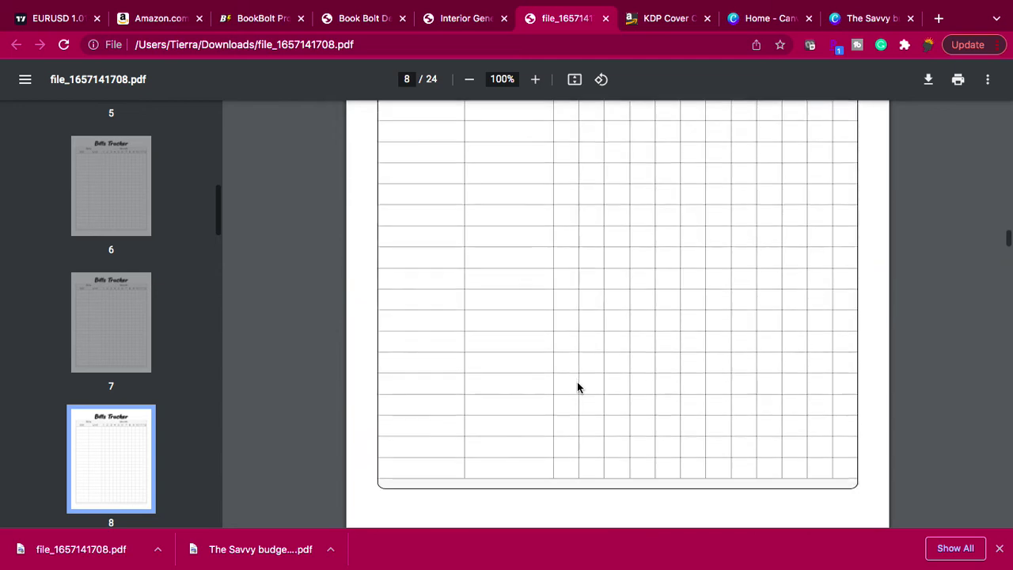
scroll(577, 387, down, 20)
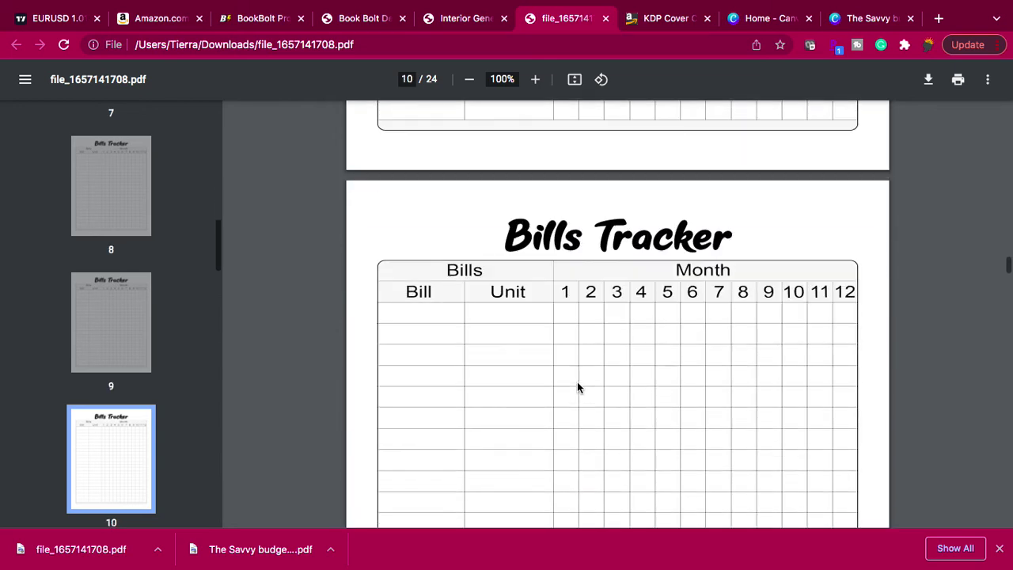
scroll(577, 387, down, 20)
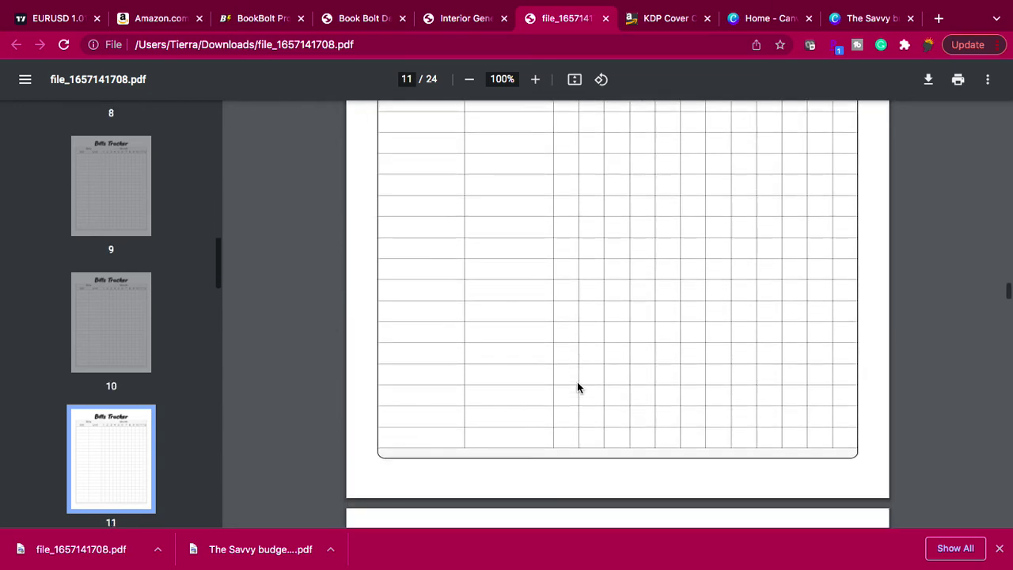
scroll(577, 387, down, 20)
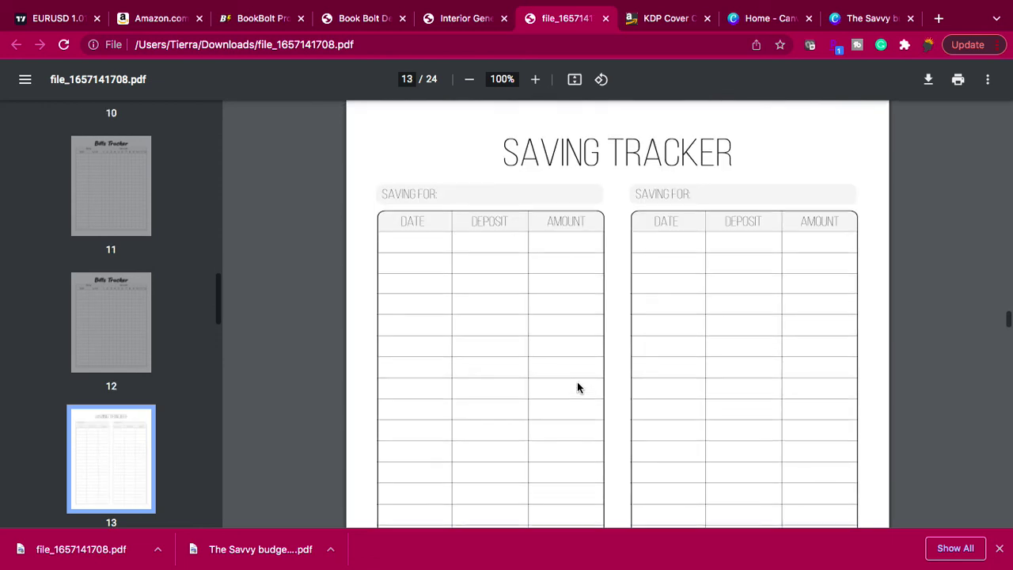
scroll(577, 387, down, 1)
scroll(577, 386, up, 2)
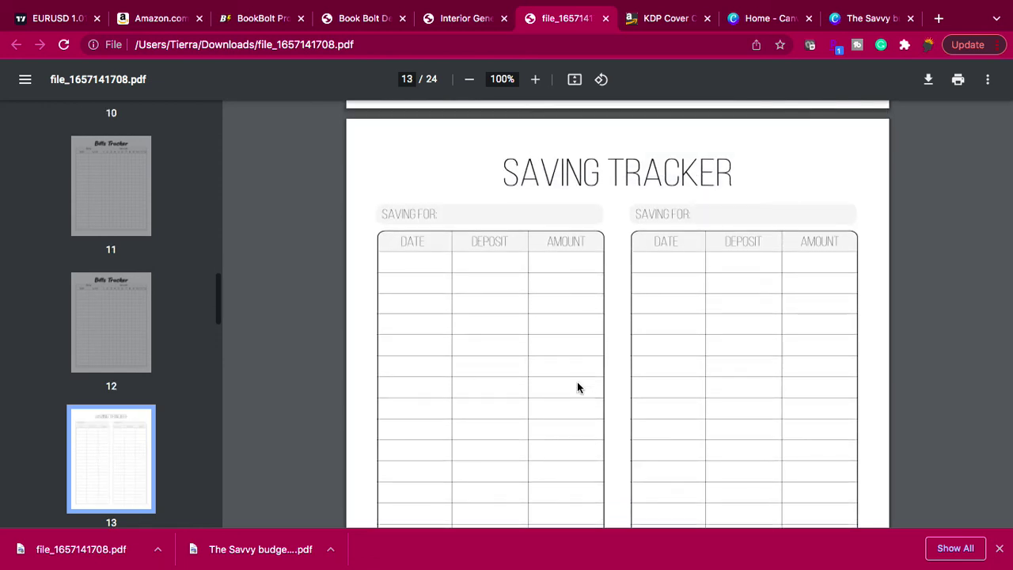
scroll(576, 384, down, 1)
scroll(577, 384, up, 1)
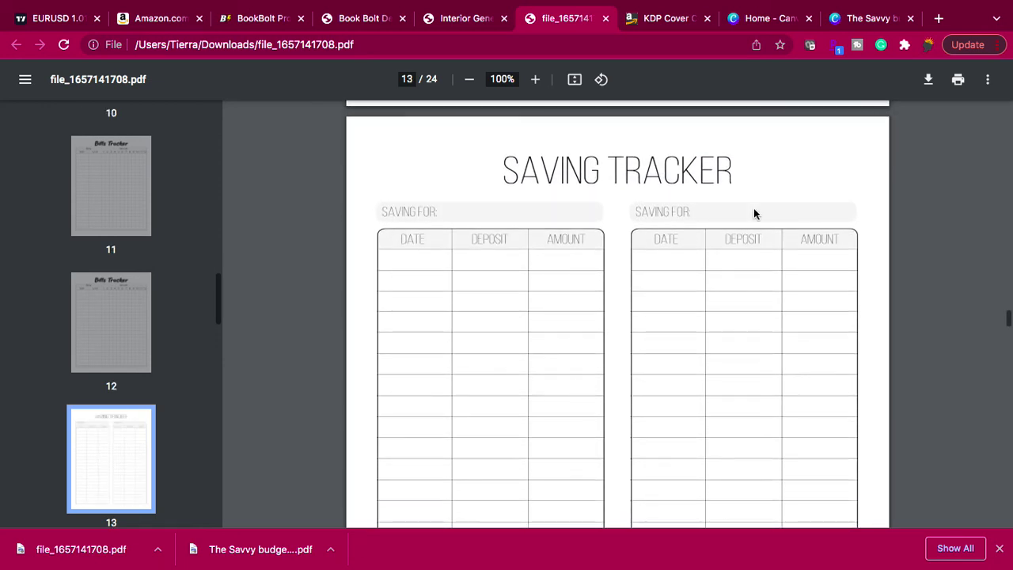
scroll(725, 502, down, 10)
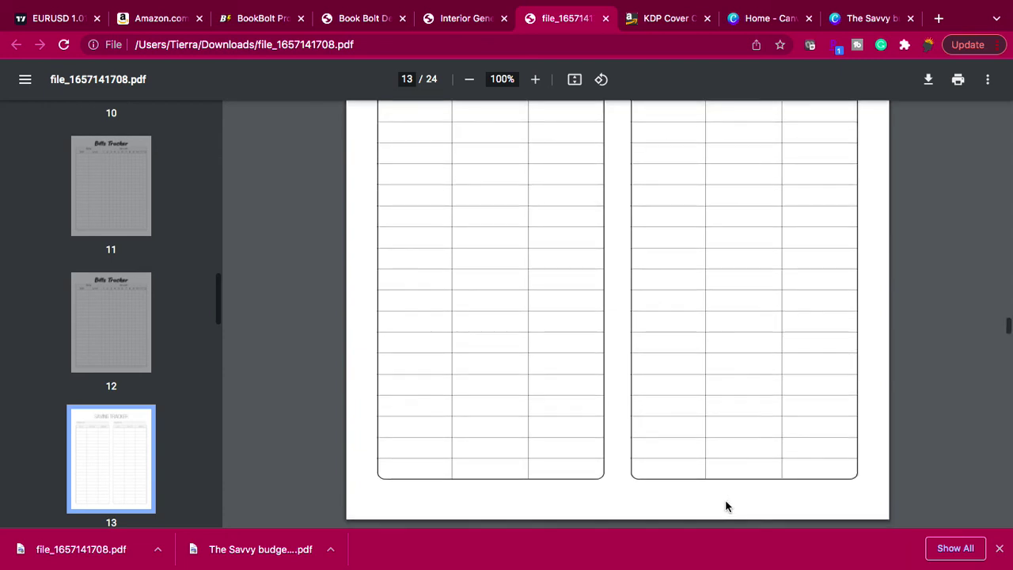
scroll(726, 507, down, 10)
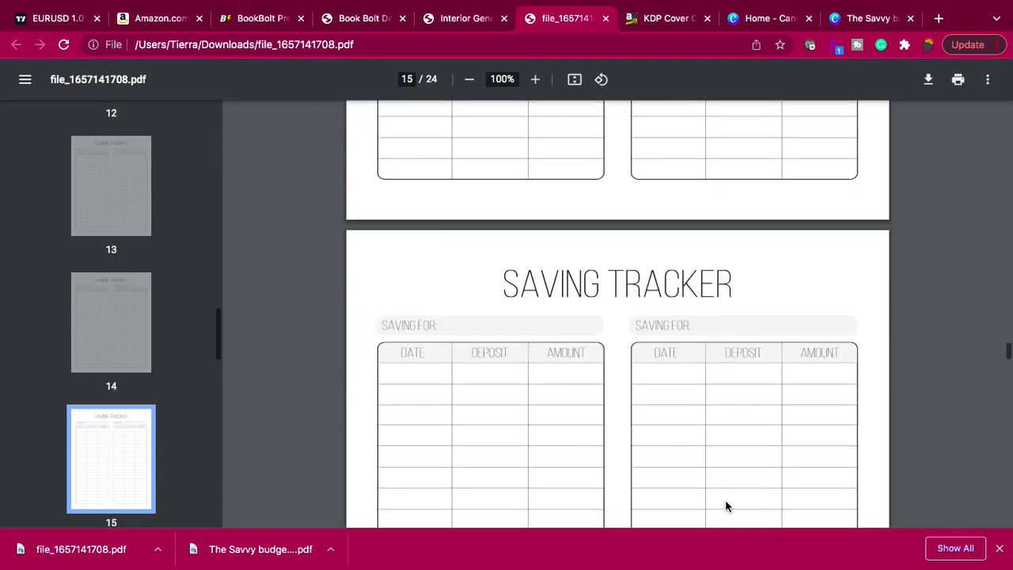
scroll(725, 506, down, 20)
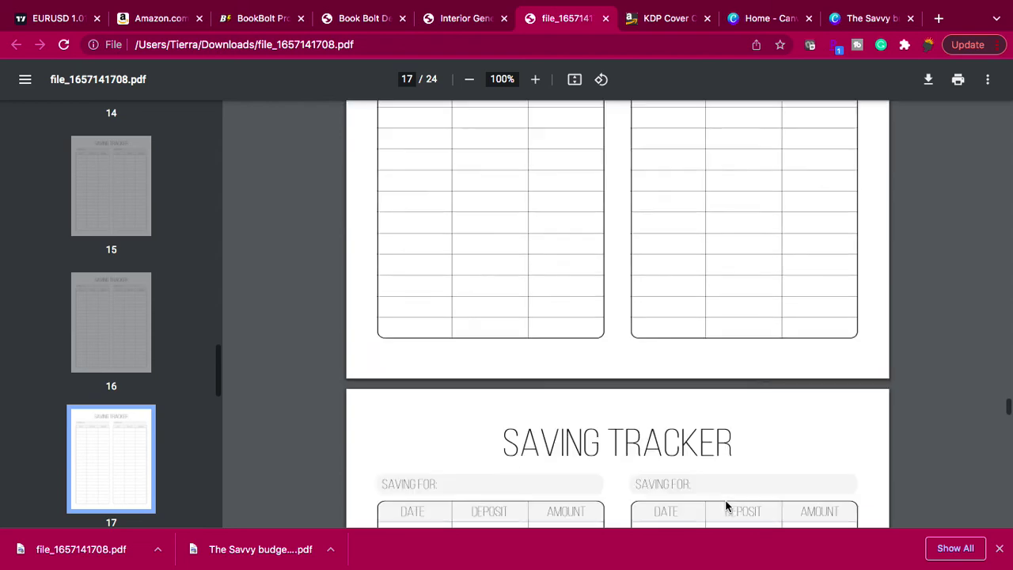
scroll(725, 506, down, 20)
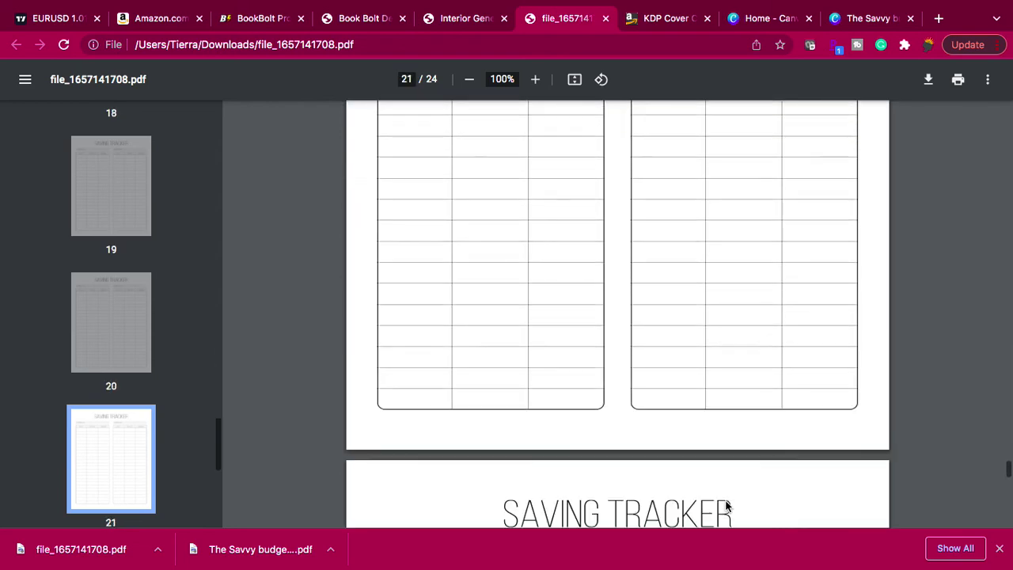
scroll(725, 506, down, 5)
scroll(725, 504, up, 3)
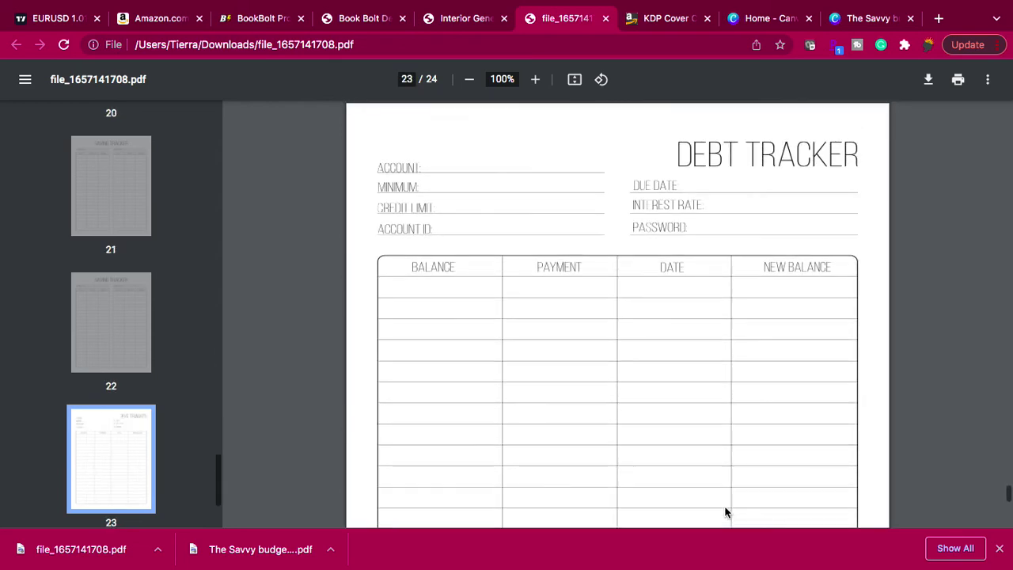
scroll(725, 510, down, 10)
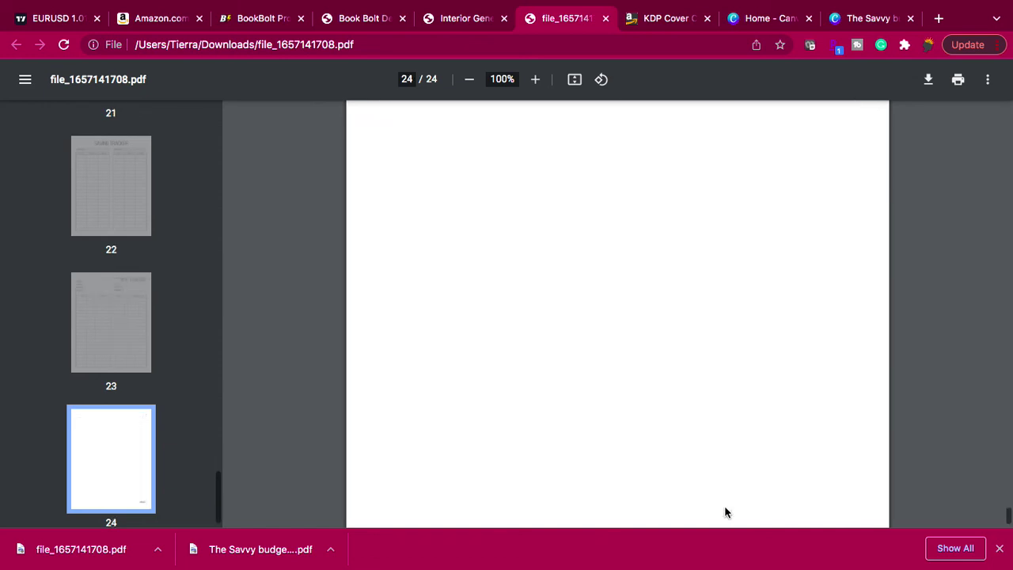
Scroll back up to the Saving Tracker on page 22
scroll(724, 507, up, 15)
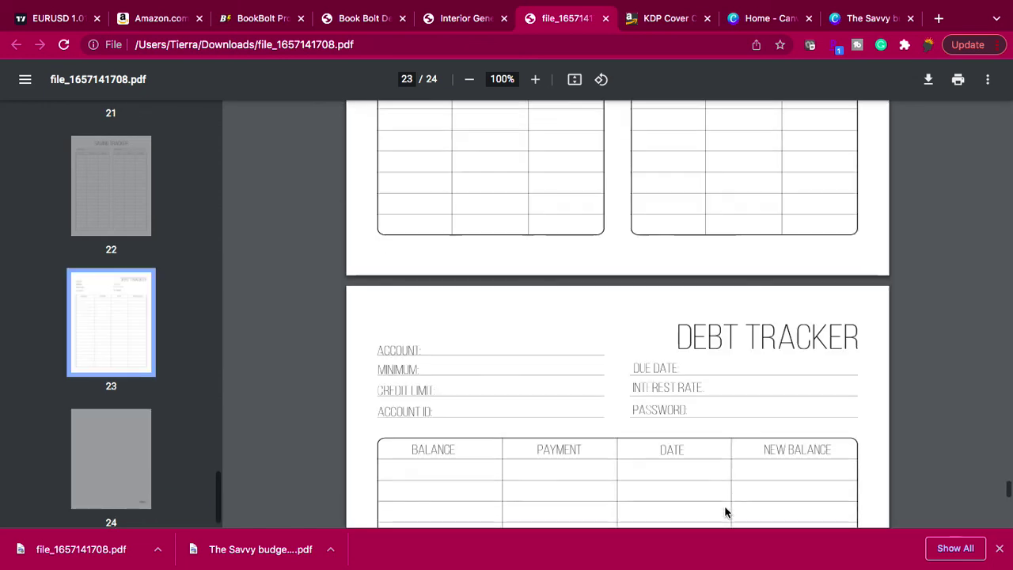
scroll(724, 507, up, 3)
scroll(723, 511, up, 2)
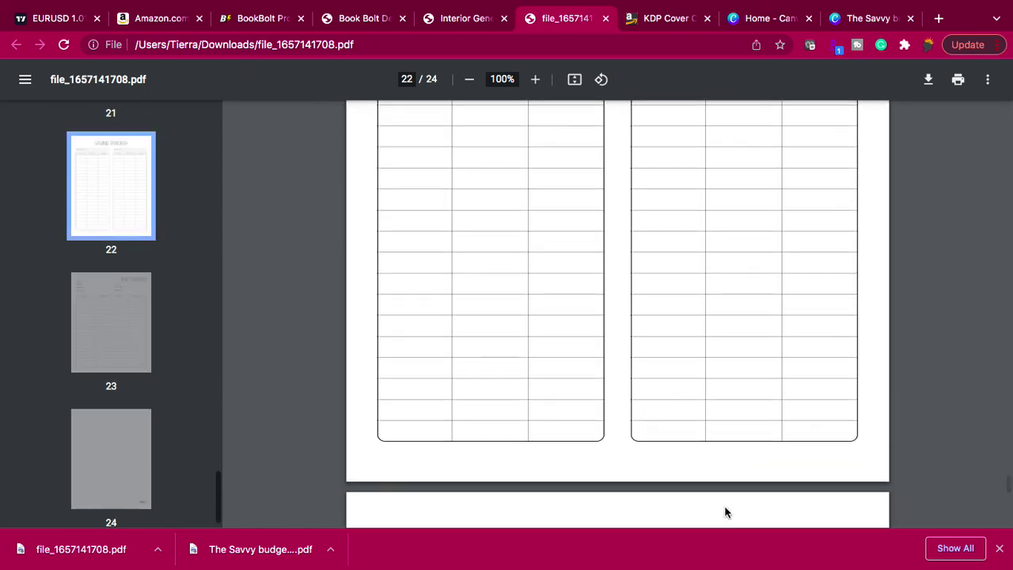
scroll(724, 511, up, 3)
Scroll up to the blank first page of the interior
scroll(724, 510, up, 4)
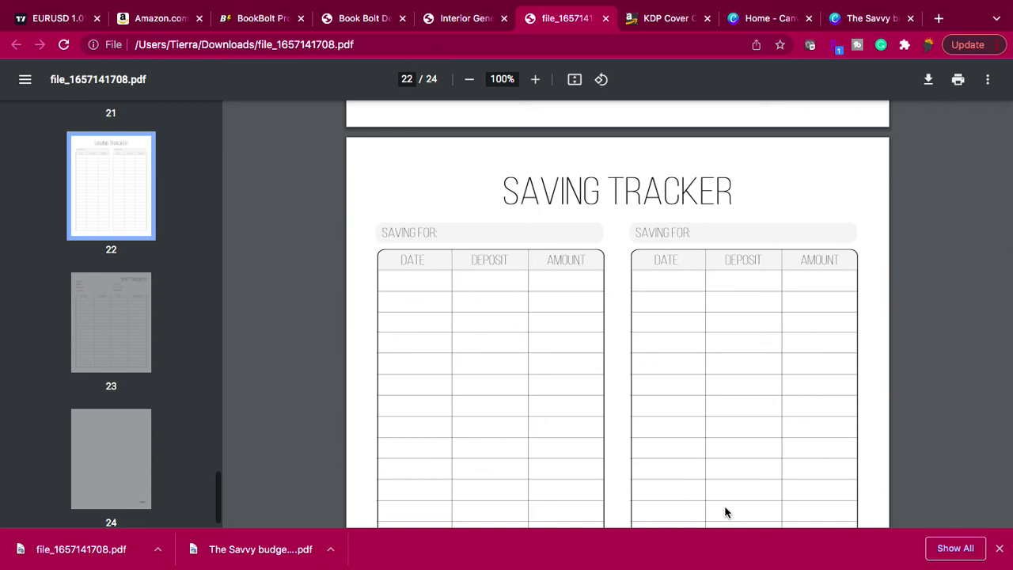
scroll(724, 510, up, 15)
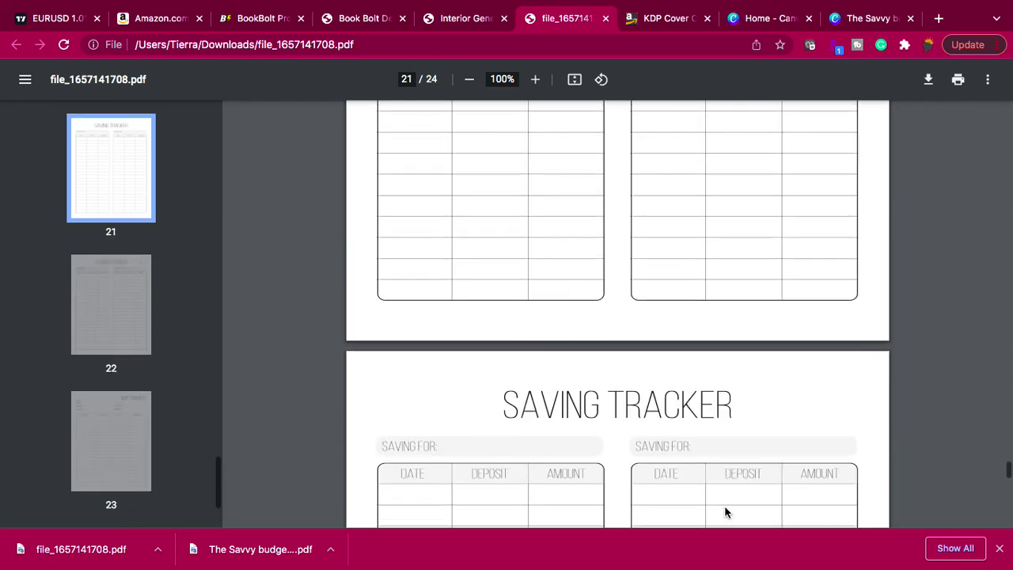
scroll(723, 511, up, 20)
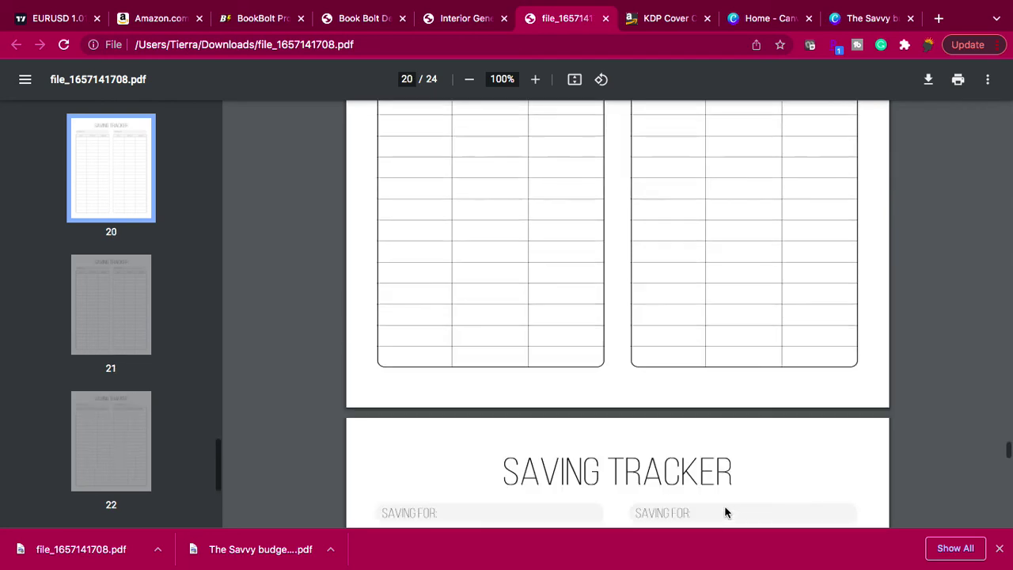
scroll(723, 512, down, 2)
scroll(724, 512, up, 1)
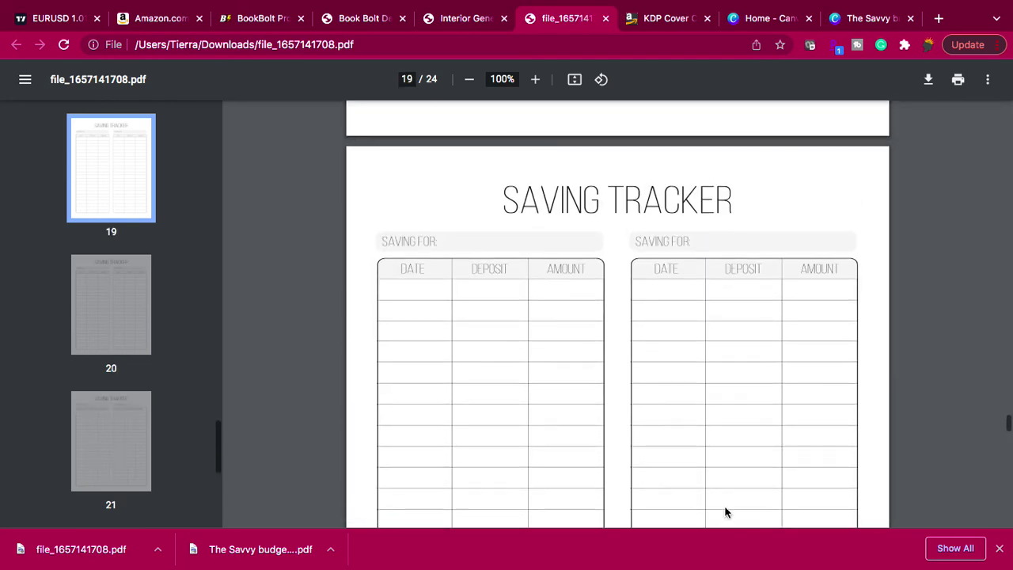
scroll(724, 512, up, 20)
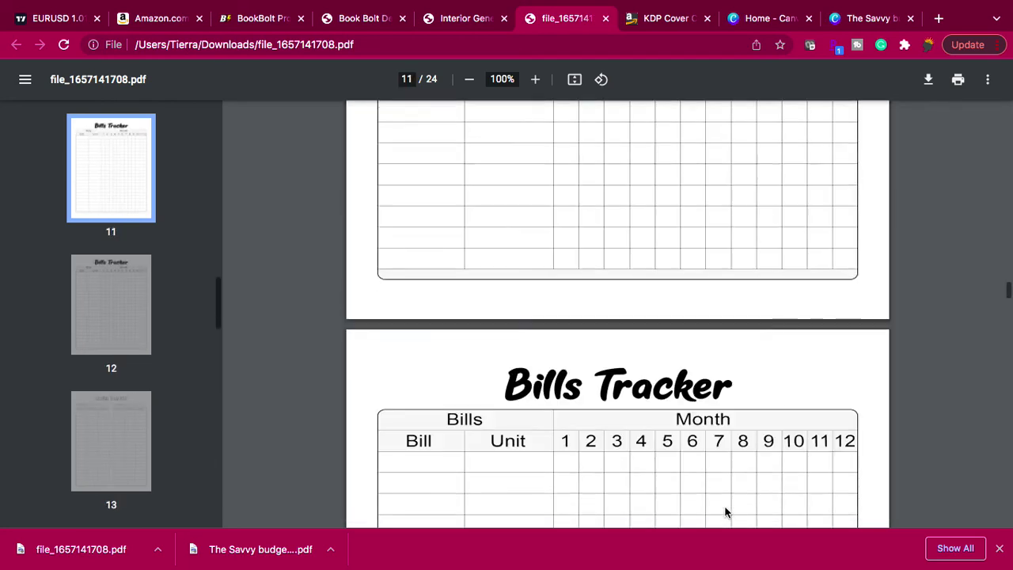
scroll(723, 512, up, 15)
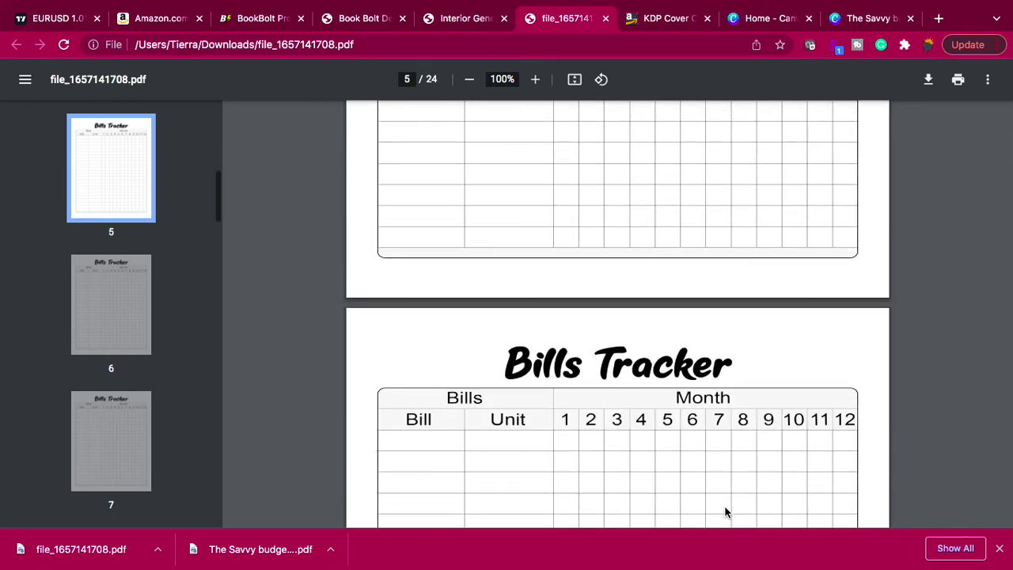
scroll(724, 512, up, 10)
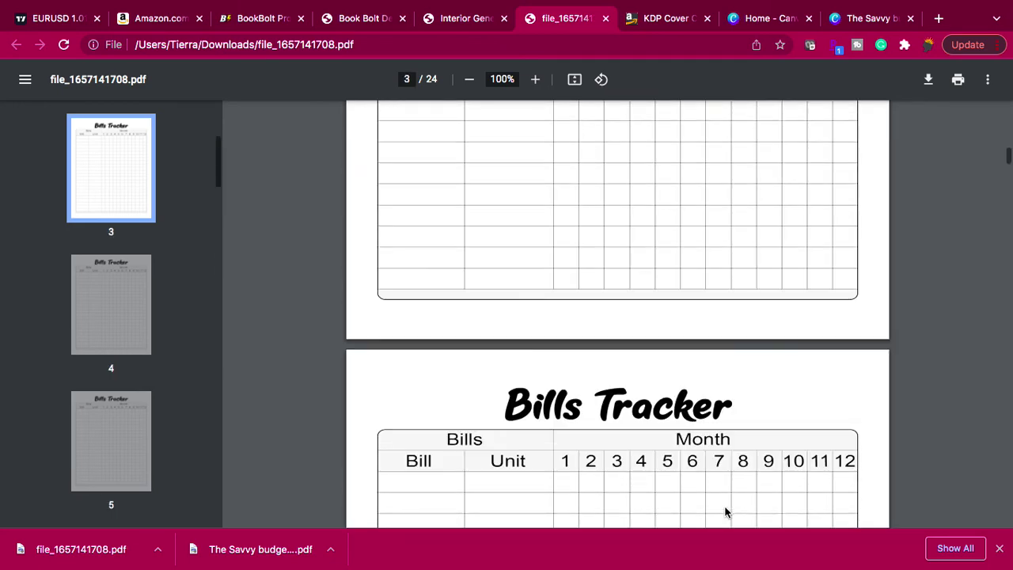
scroll(724, 512, up, 12)
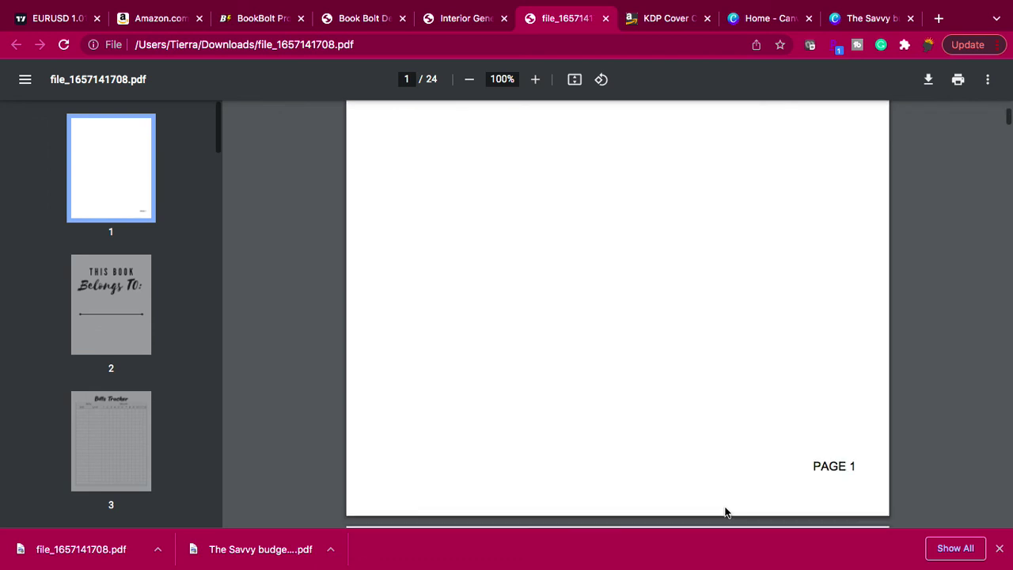
Scroll down past the This Book Belongs To page to the Bills Tracker on page 3
scroll(724, 512, down, 7)
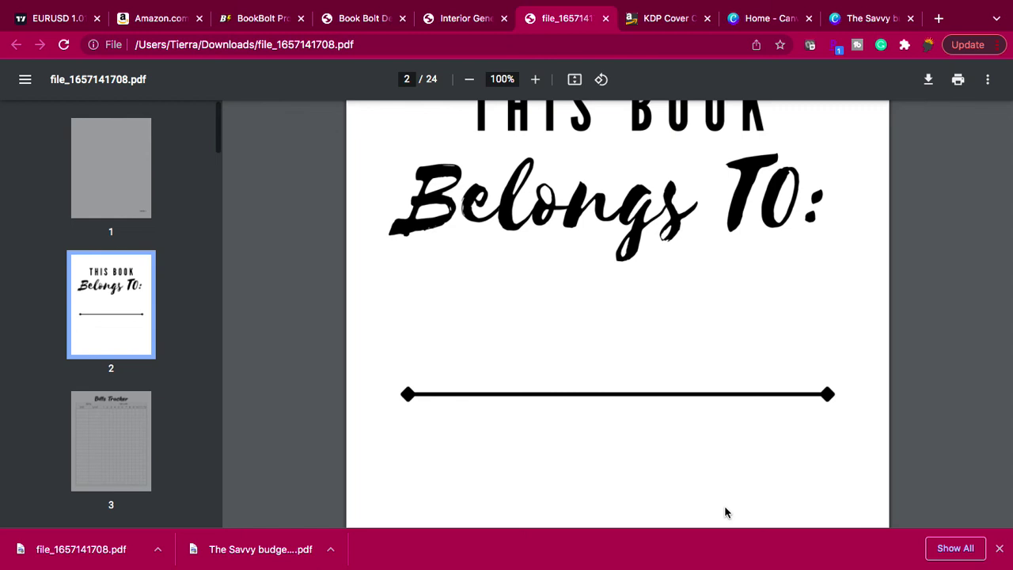
scroll(725, 507, down, 4)
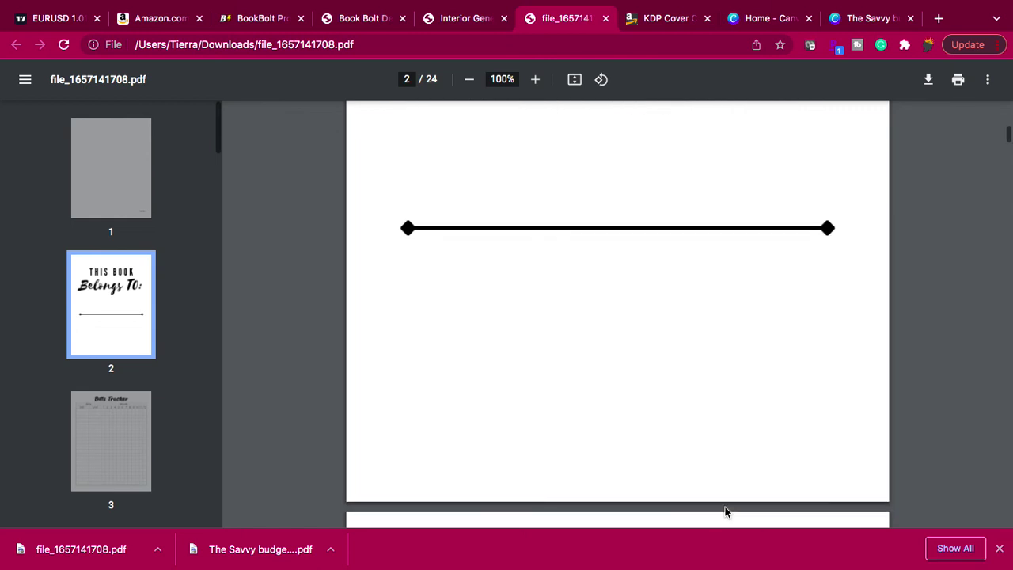
scroll(724, 512, down, 5)
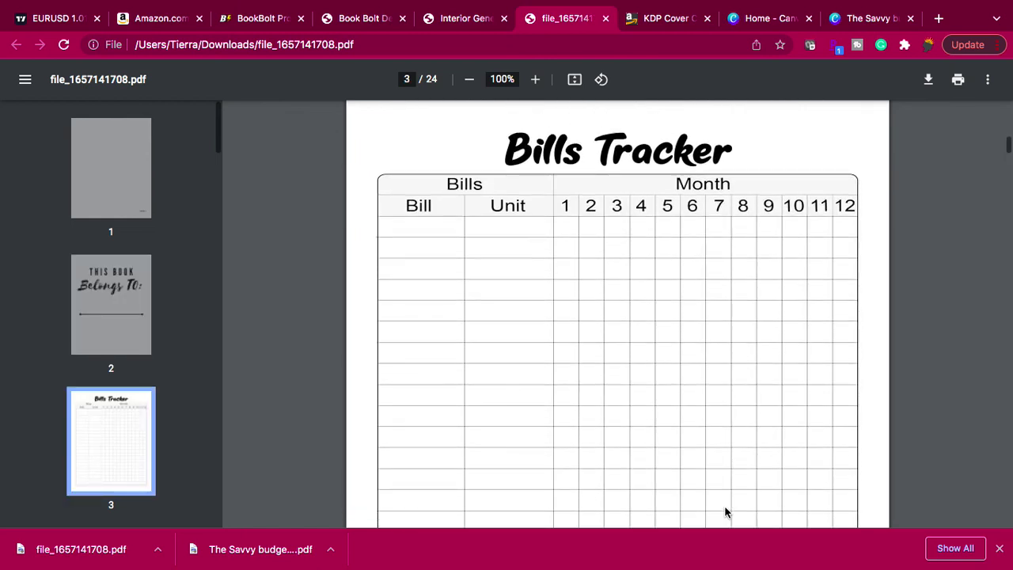
scroll(725, 512, up, 1)
scroll(725, 512, down, 1)
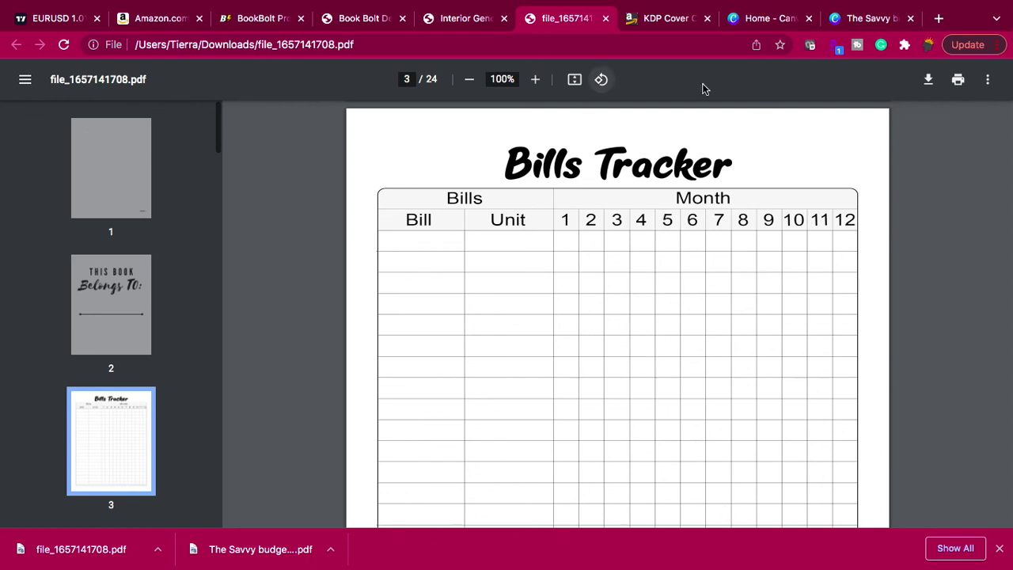
Open The Savvy budget planner.pdf cover from the Canva tab's downloads bar and review it
click(841, 18)
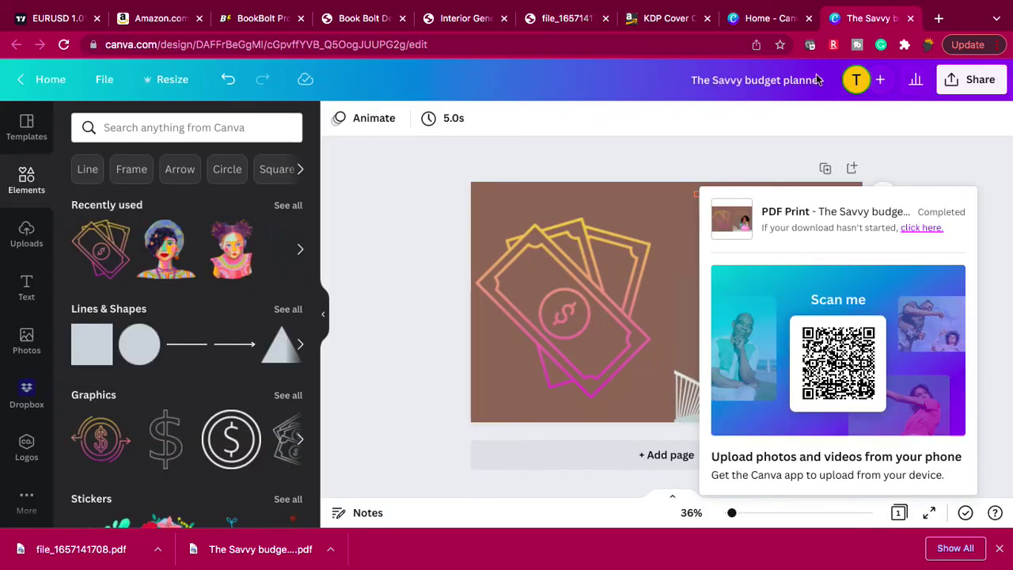
click(228, 553)
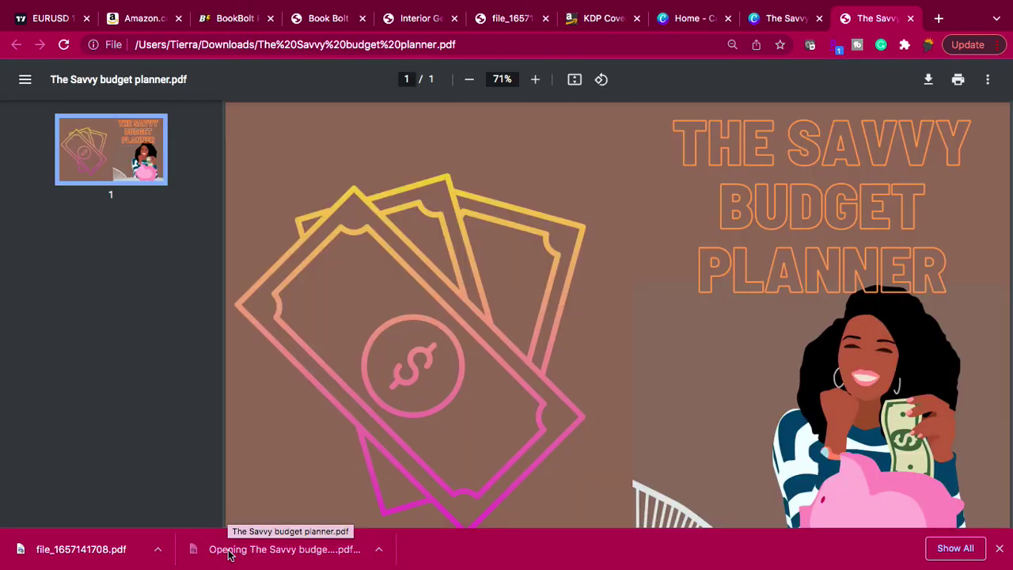
scroll(546, 395, up, 1)
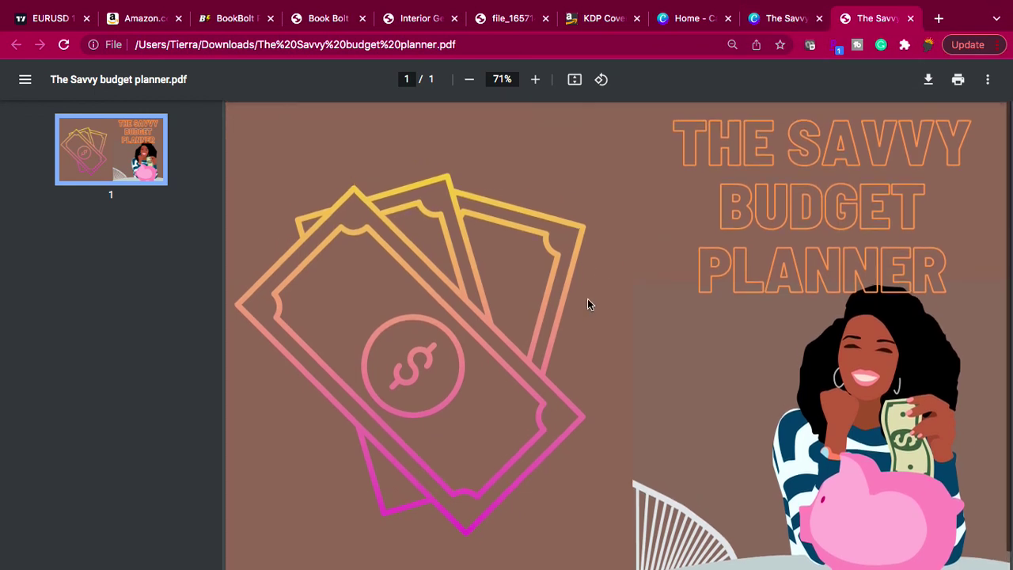
scroll(587, 298, down, 1)
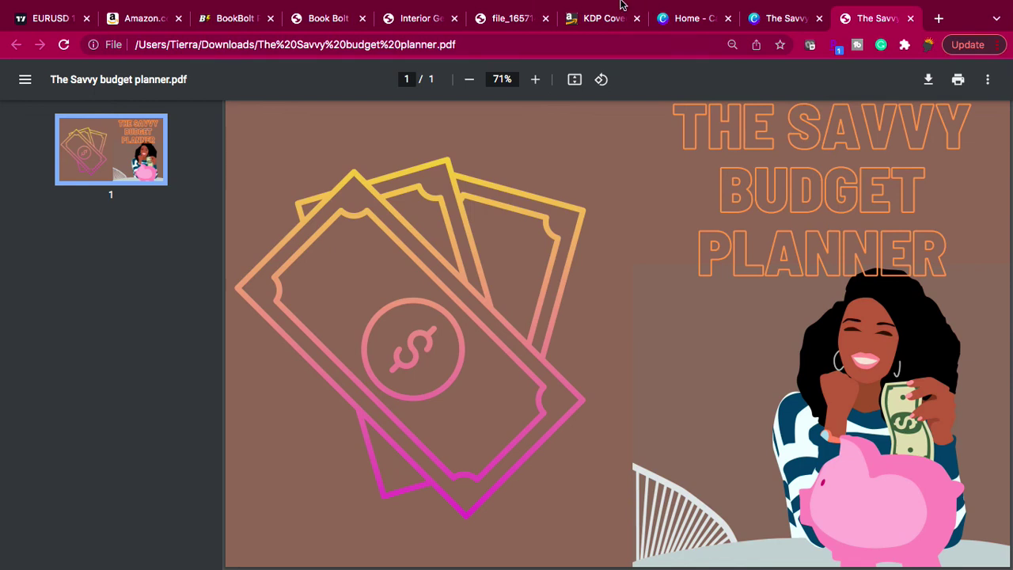
mouse_move(621, 6)
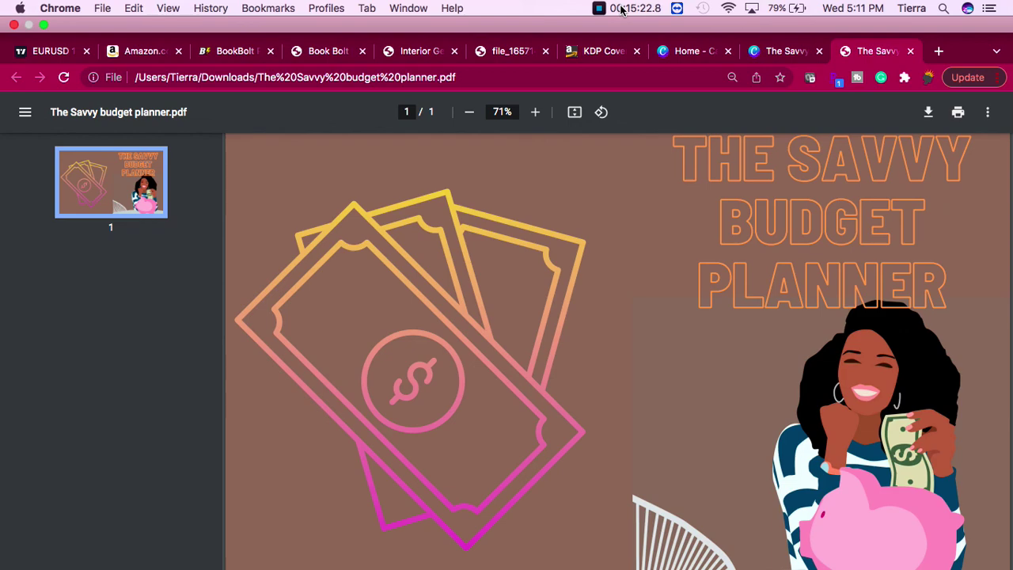